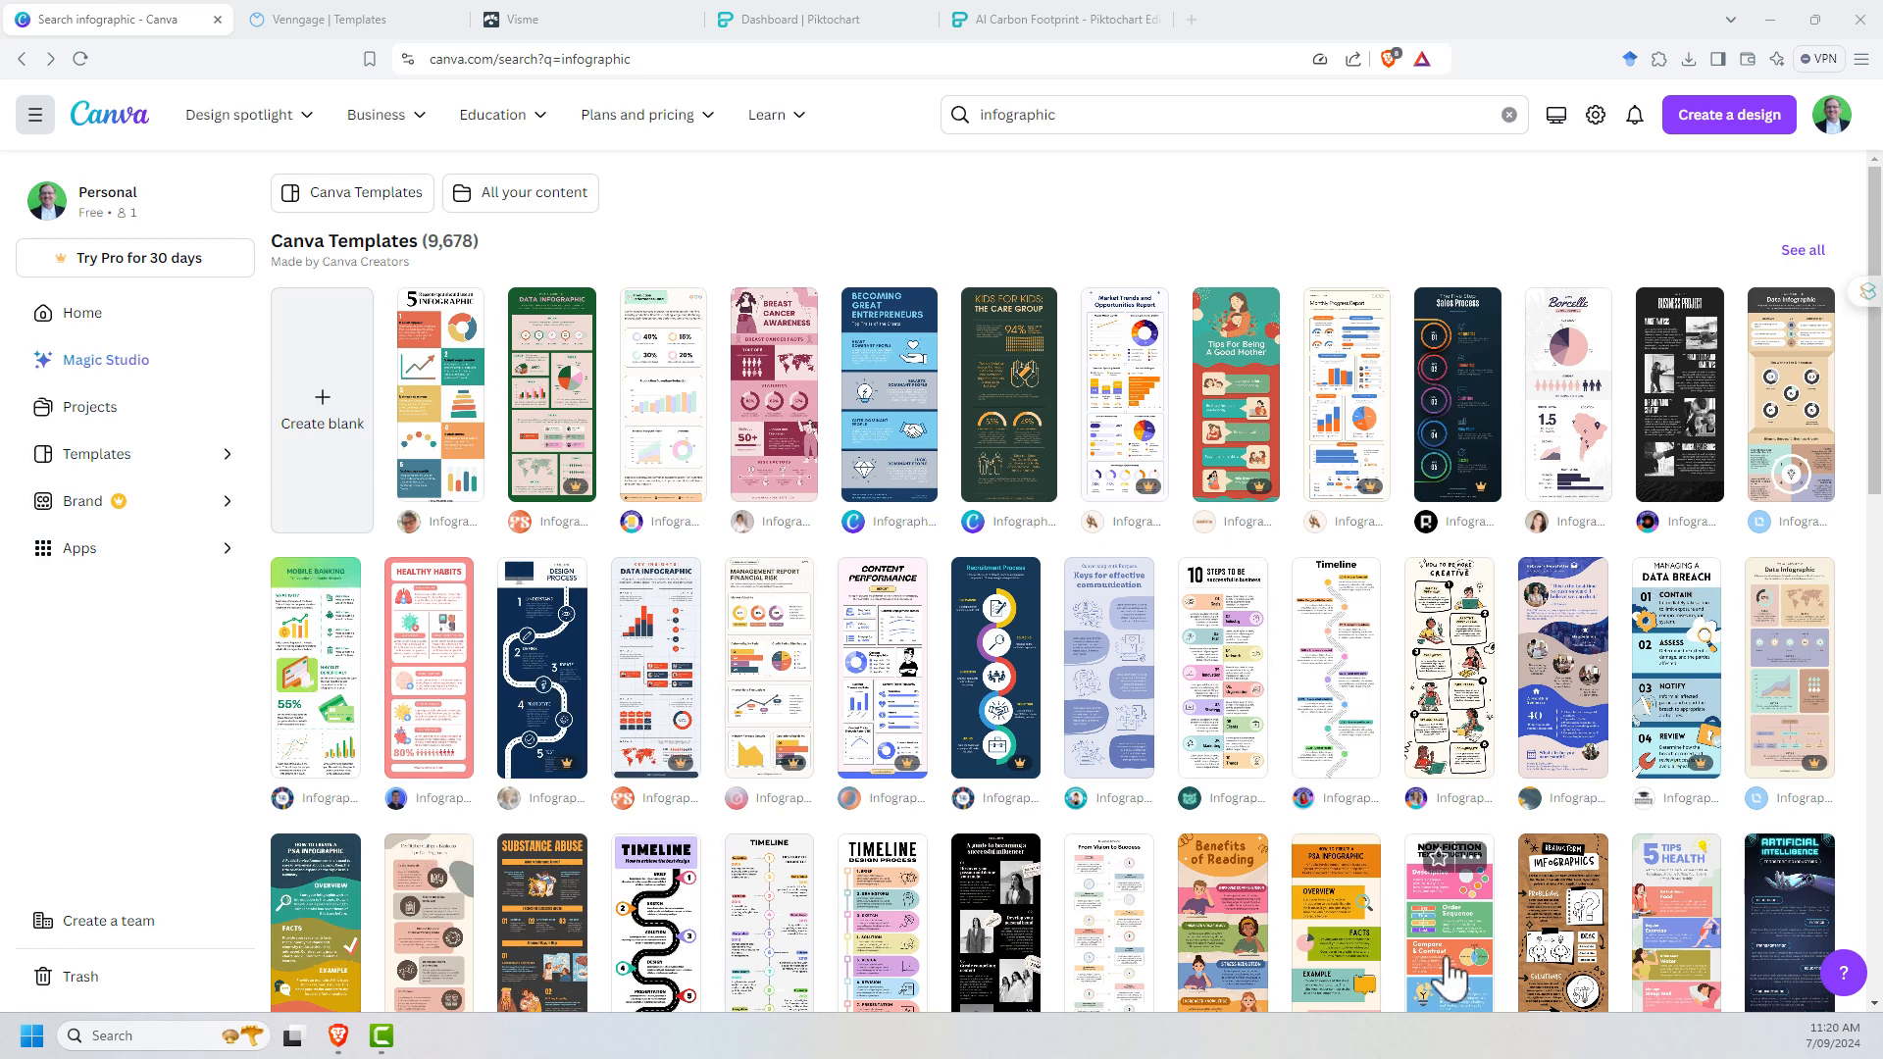
- Switch from Canva's search results to Venngage's infographic templates gallery
left_click(309, 20)
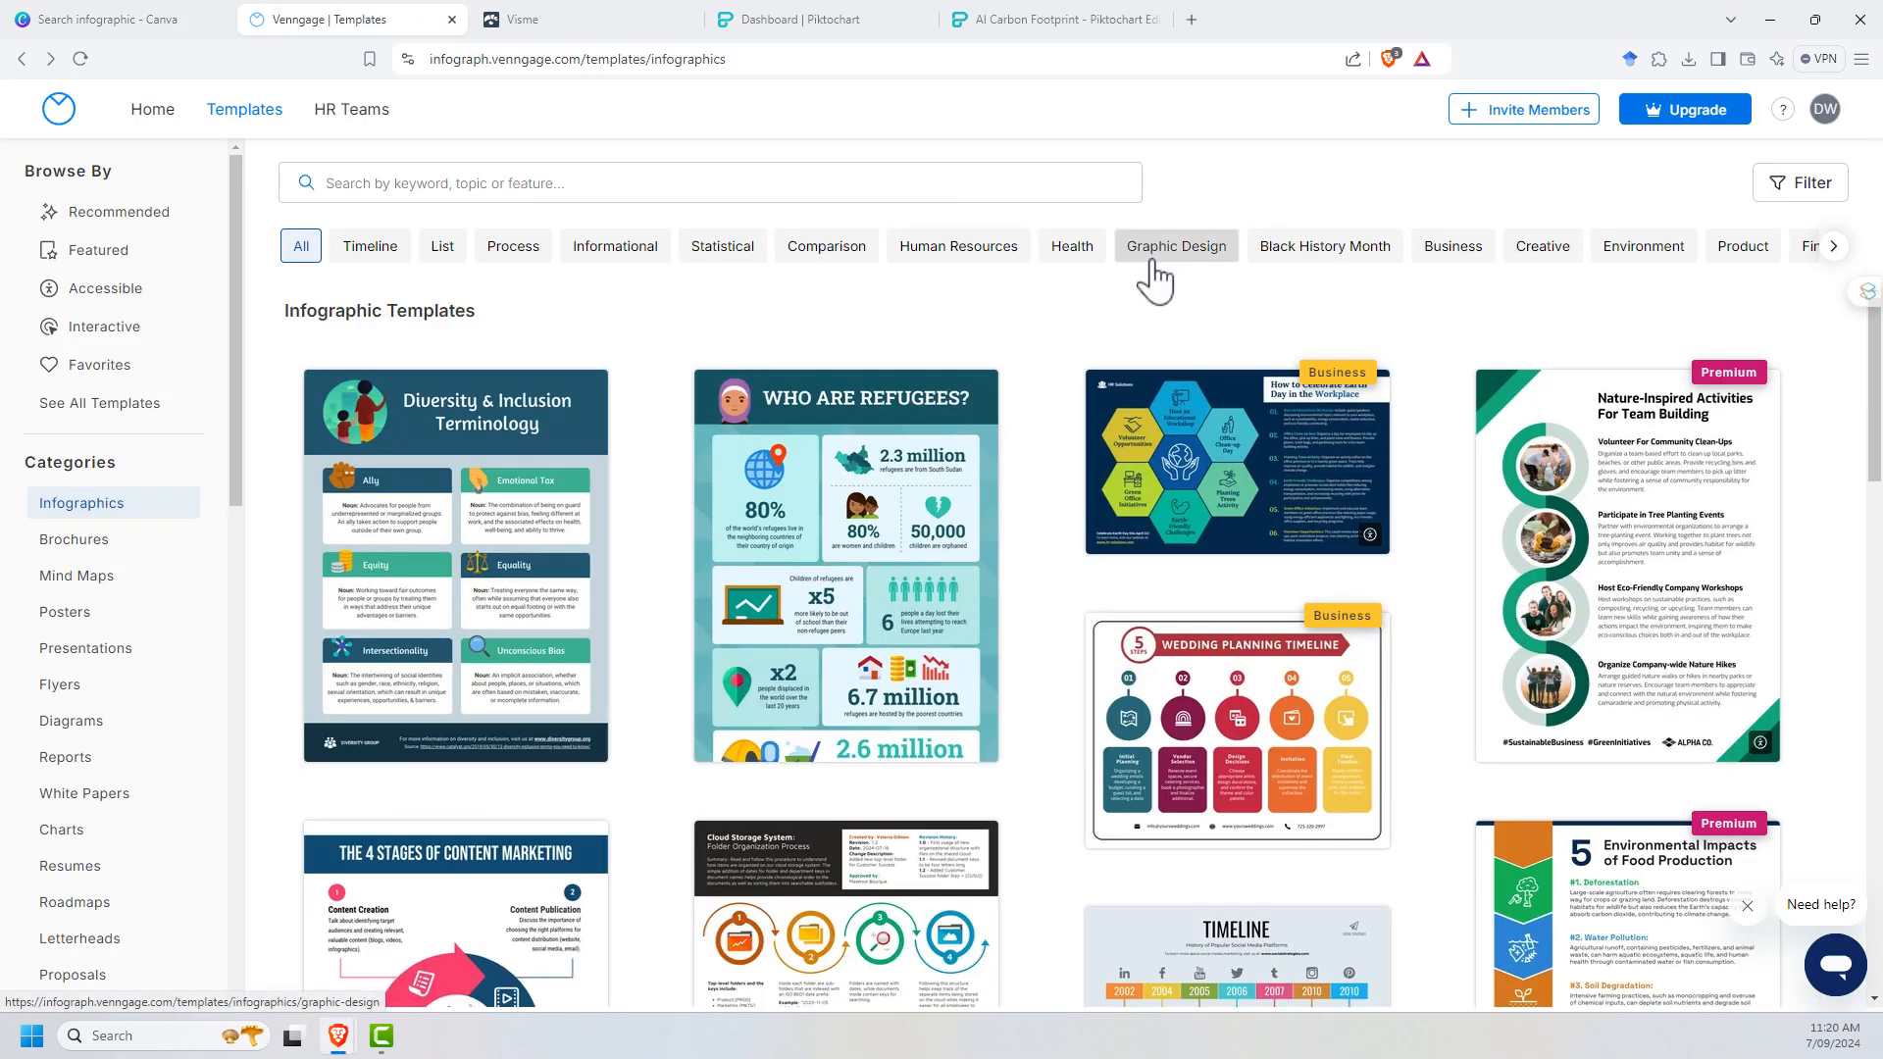
scroll(1030, 427, "down", 5)
scroll(1118, 434, "down", 5)
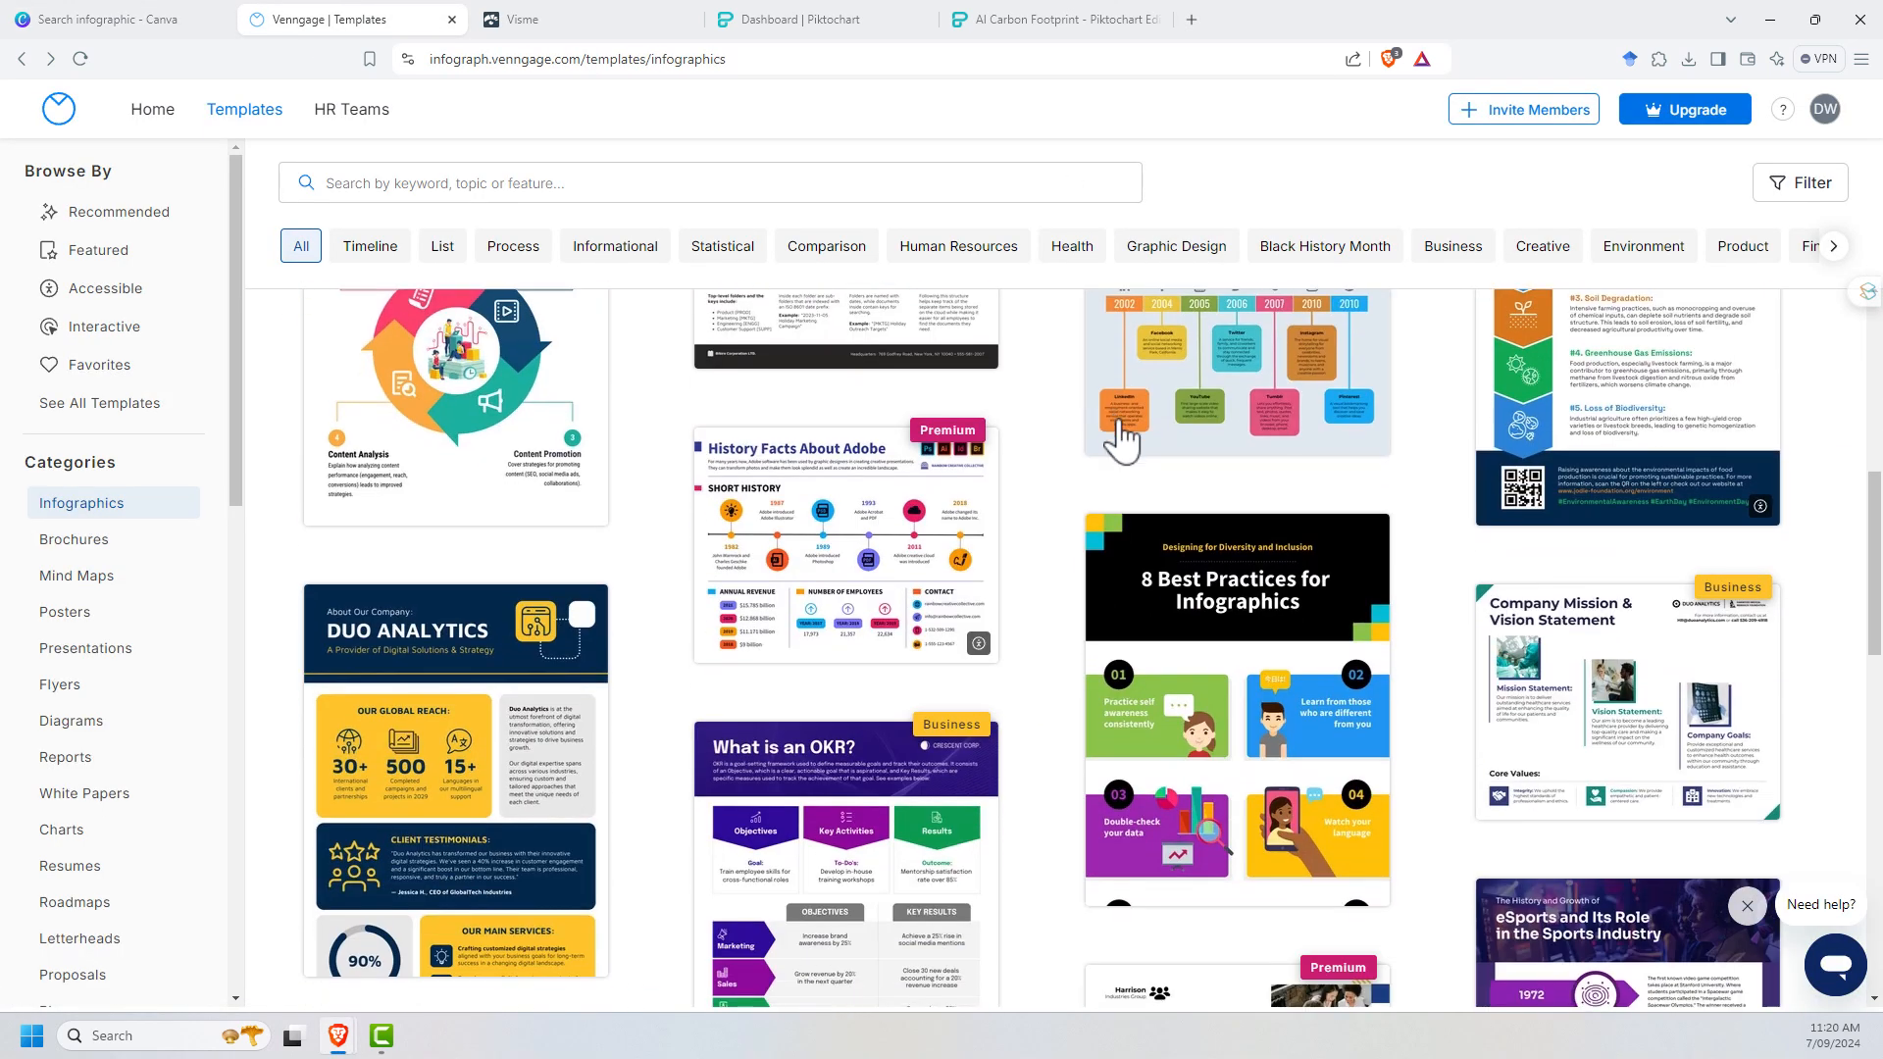
scroll(1123, 438, "down", 5)
scroll(1123, 470, "down", 5)
scroll(1060, 589, "down", 3)
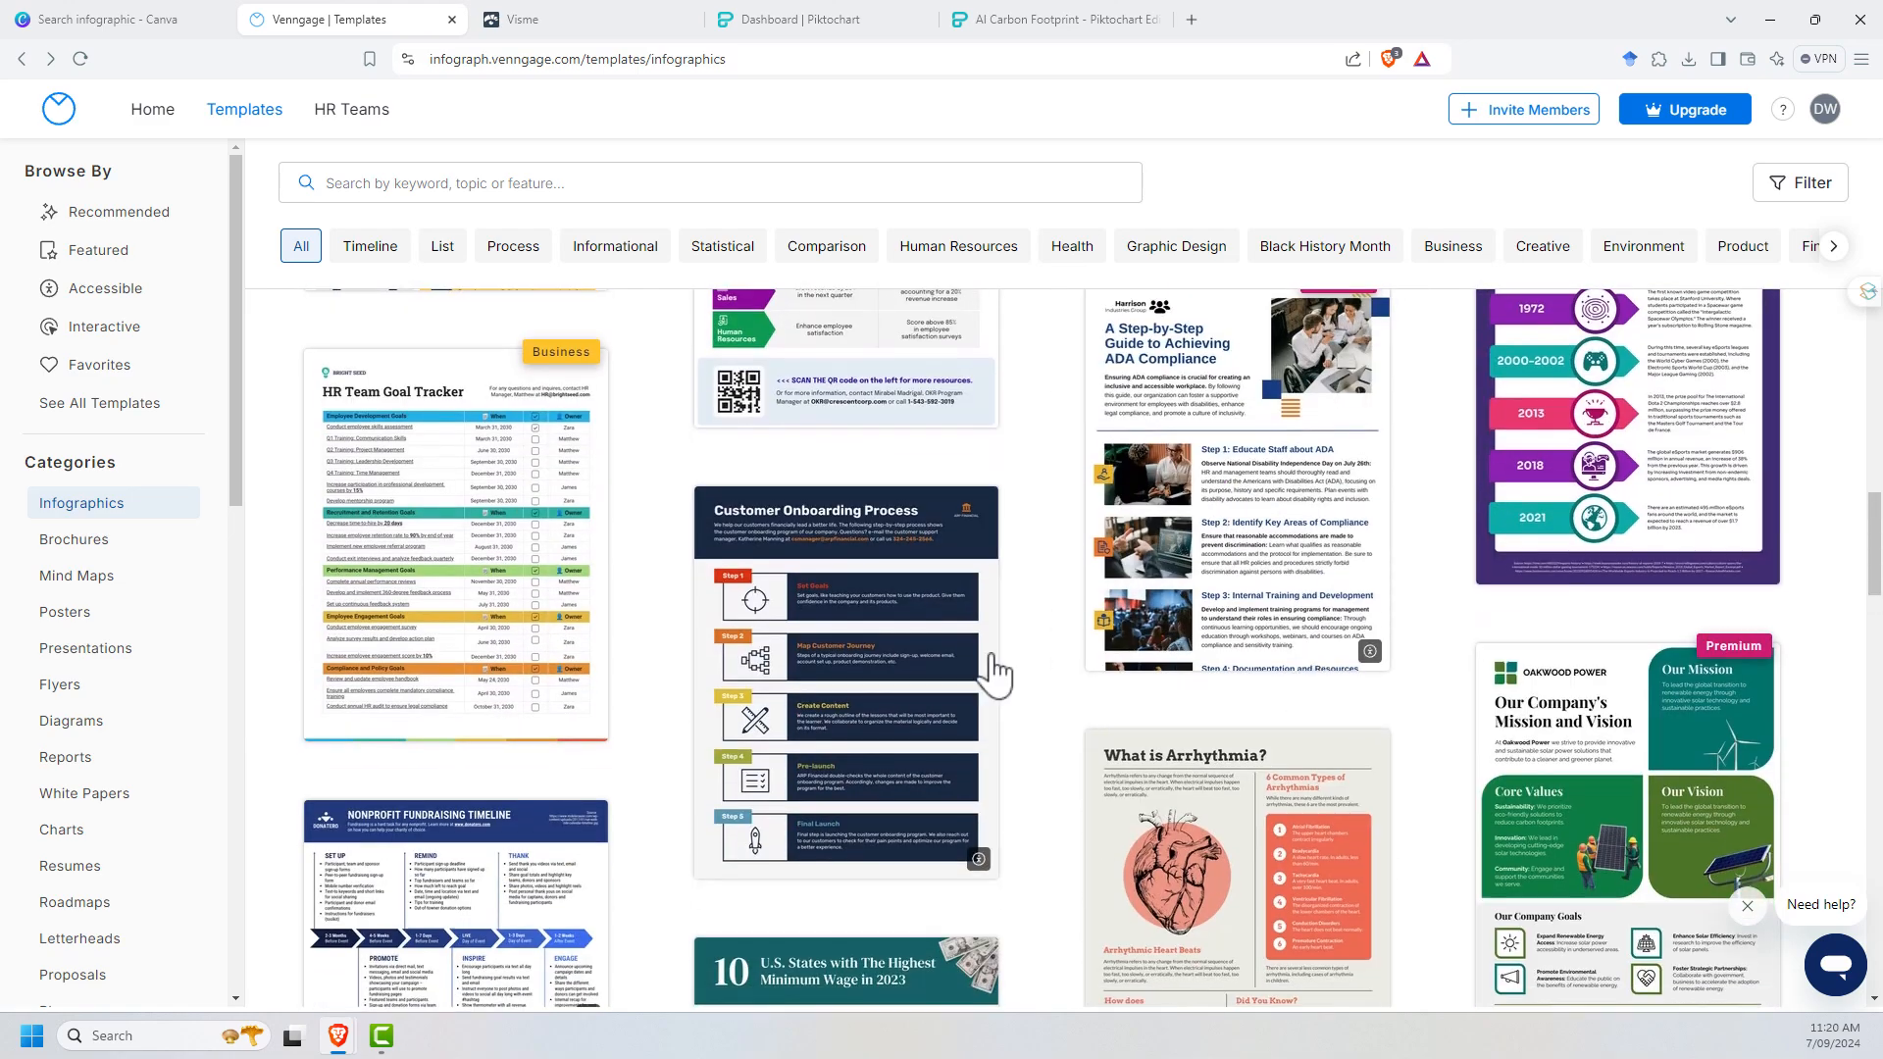
scroll(998, 674, "down", 4)
scroll(898, 441, "down", 4)
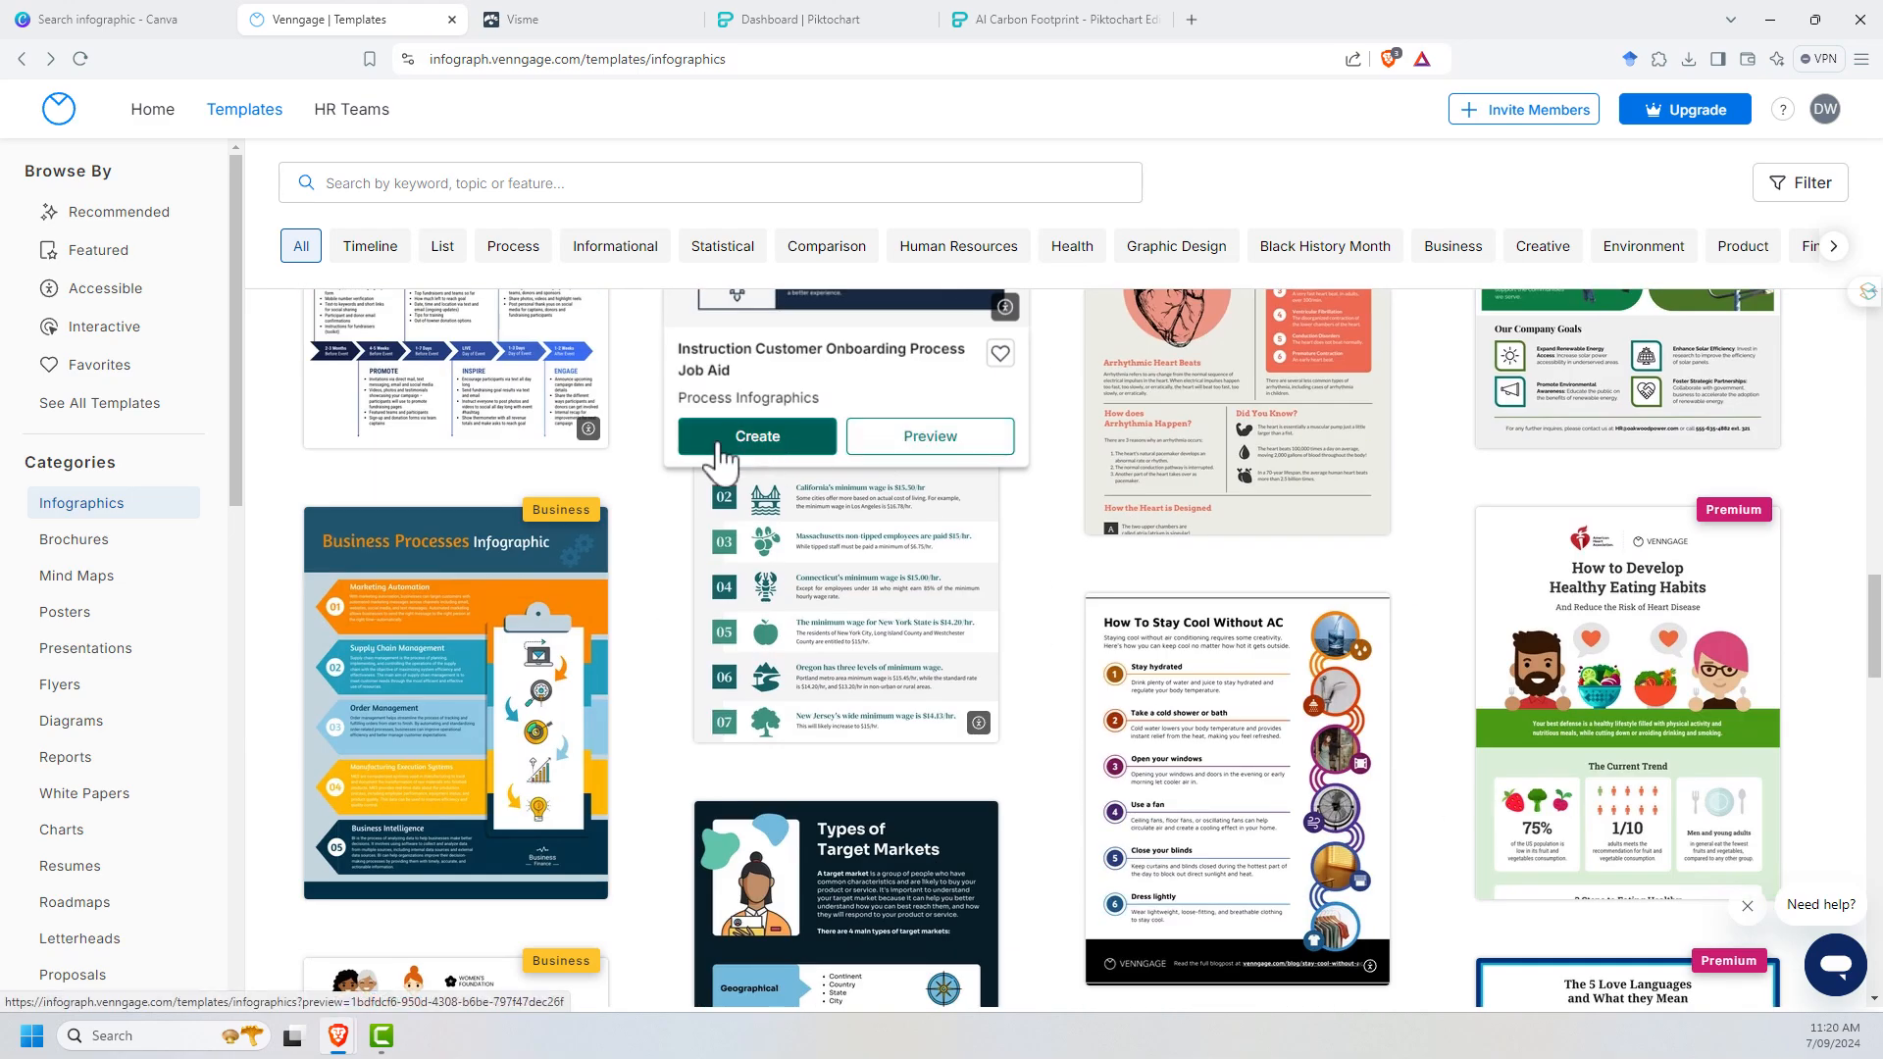
scroll(854, 647, "down", 5)
scroll(868, 648, "down", 5)
scroll(869, 648, "up", 5)
- Move to Visme's infographic template chooser with its category row and grid
key("ctrl+Tab")
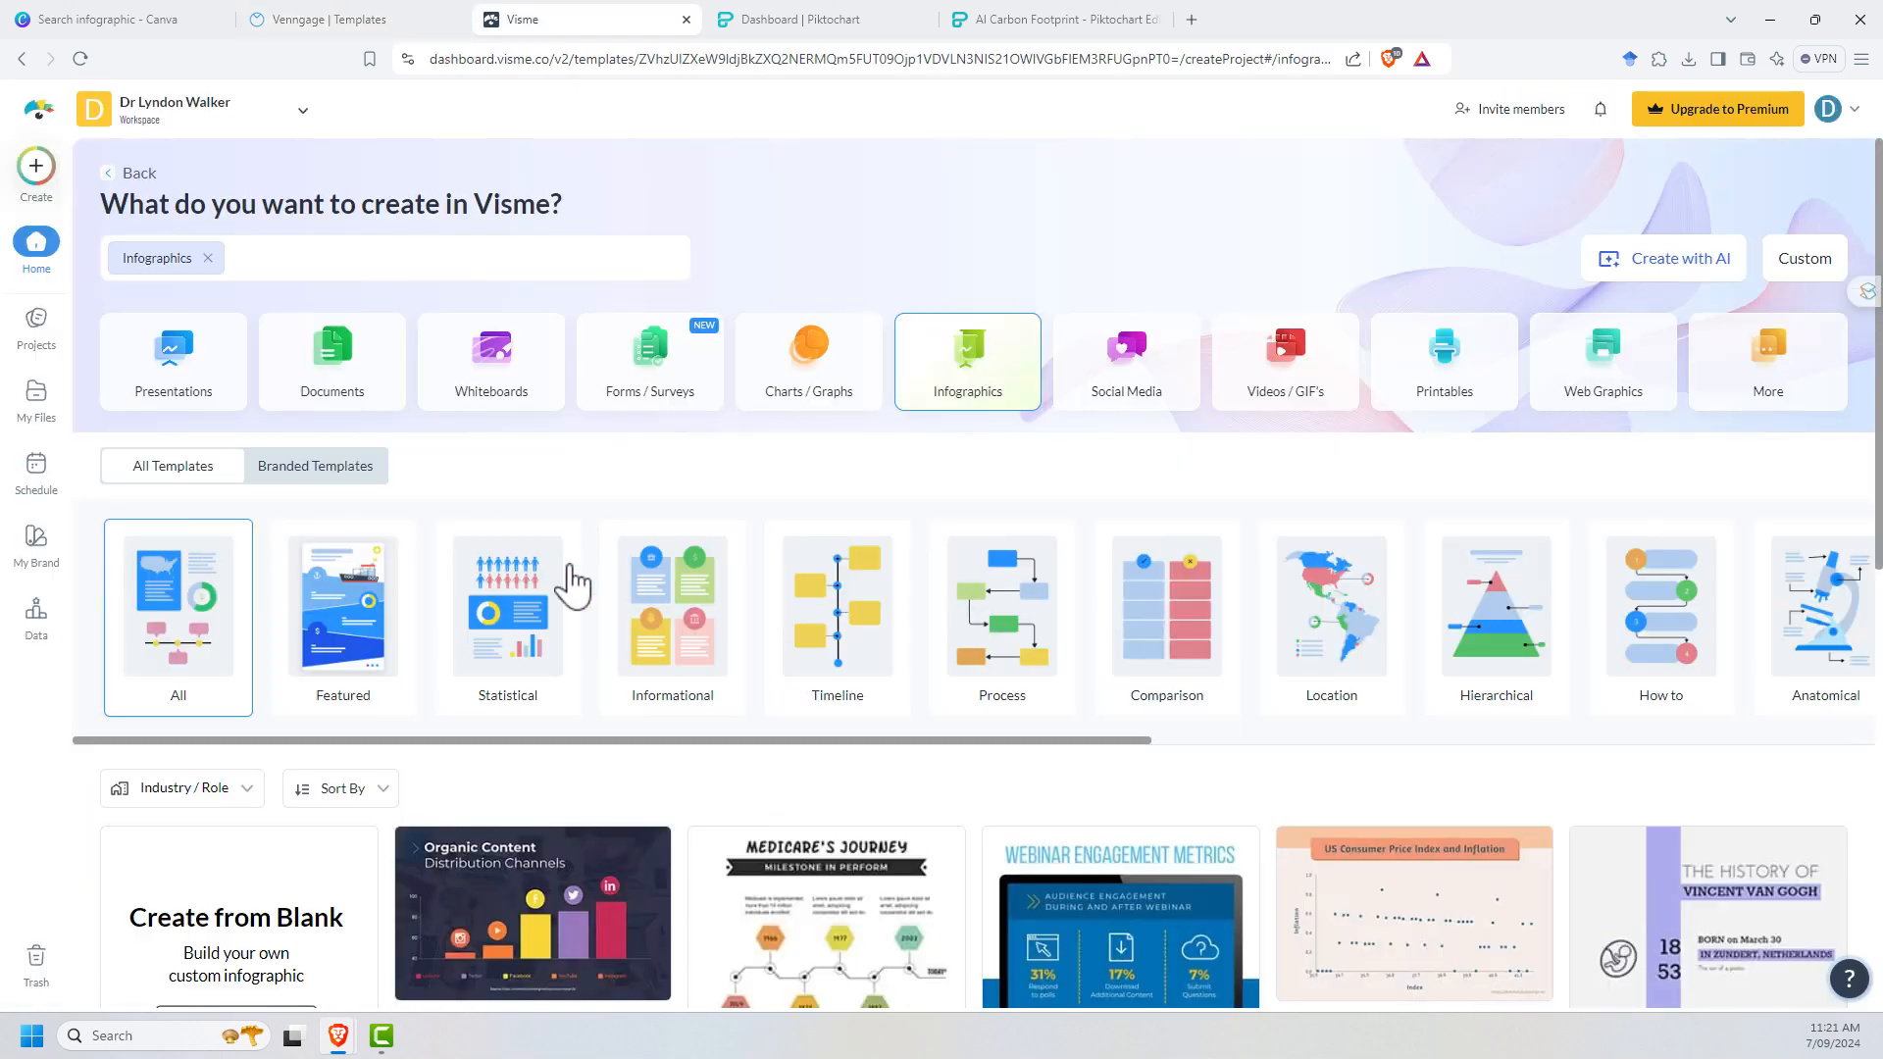
scroll(993, 648, "down", 2)
scroll(993, 648, "down", 3)
scroll(994, 647, "down", 3)
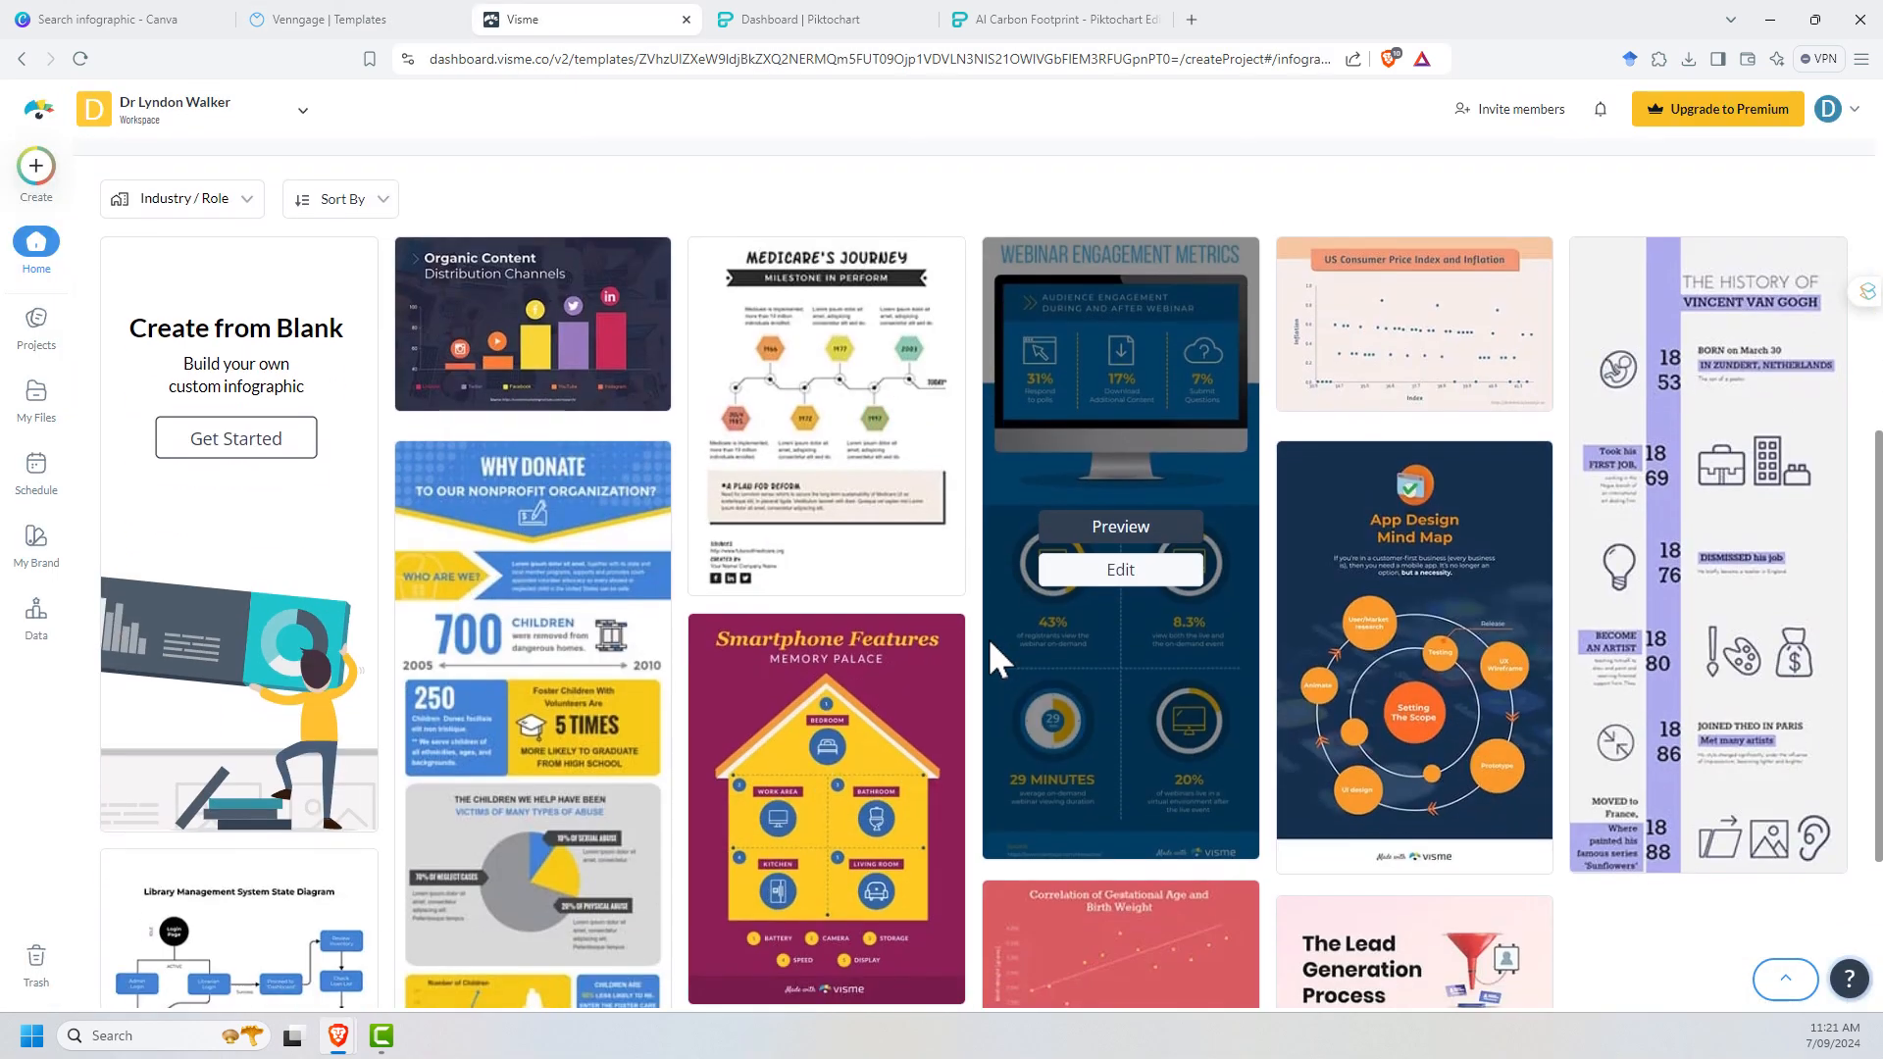
scroll(988, 634, "down", 2)
scroll(1031, 589, "up", 6)
scroll(884, 560, "up", 3)
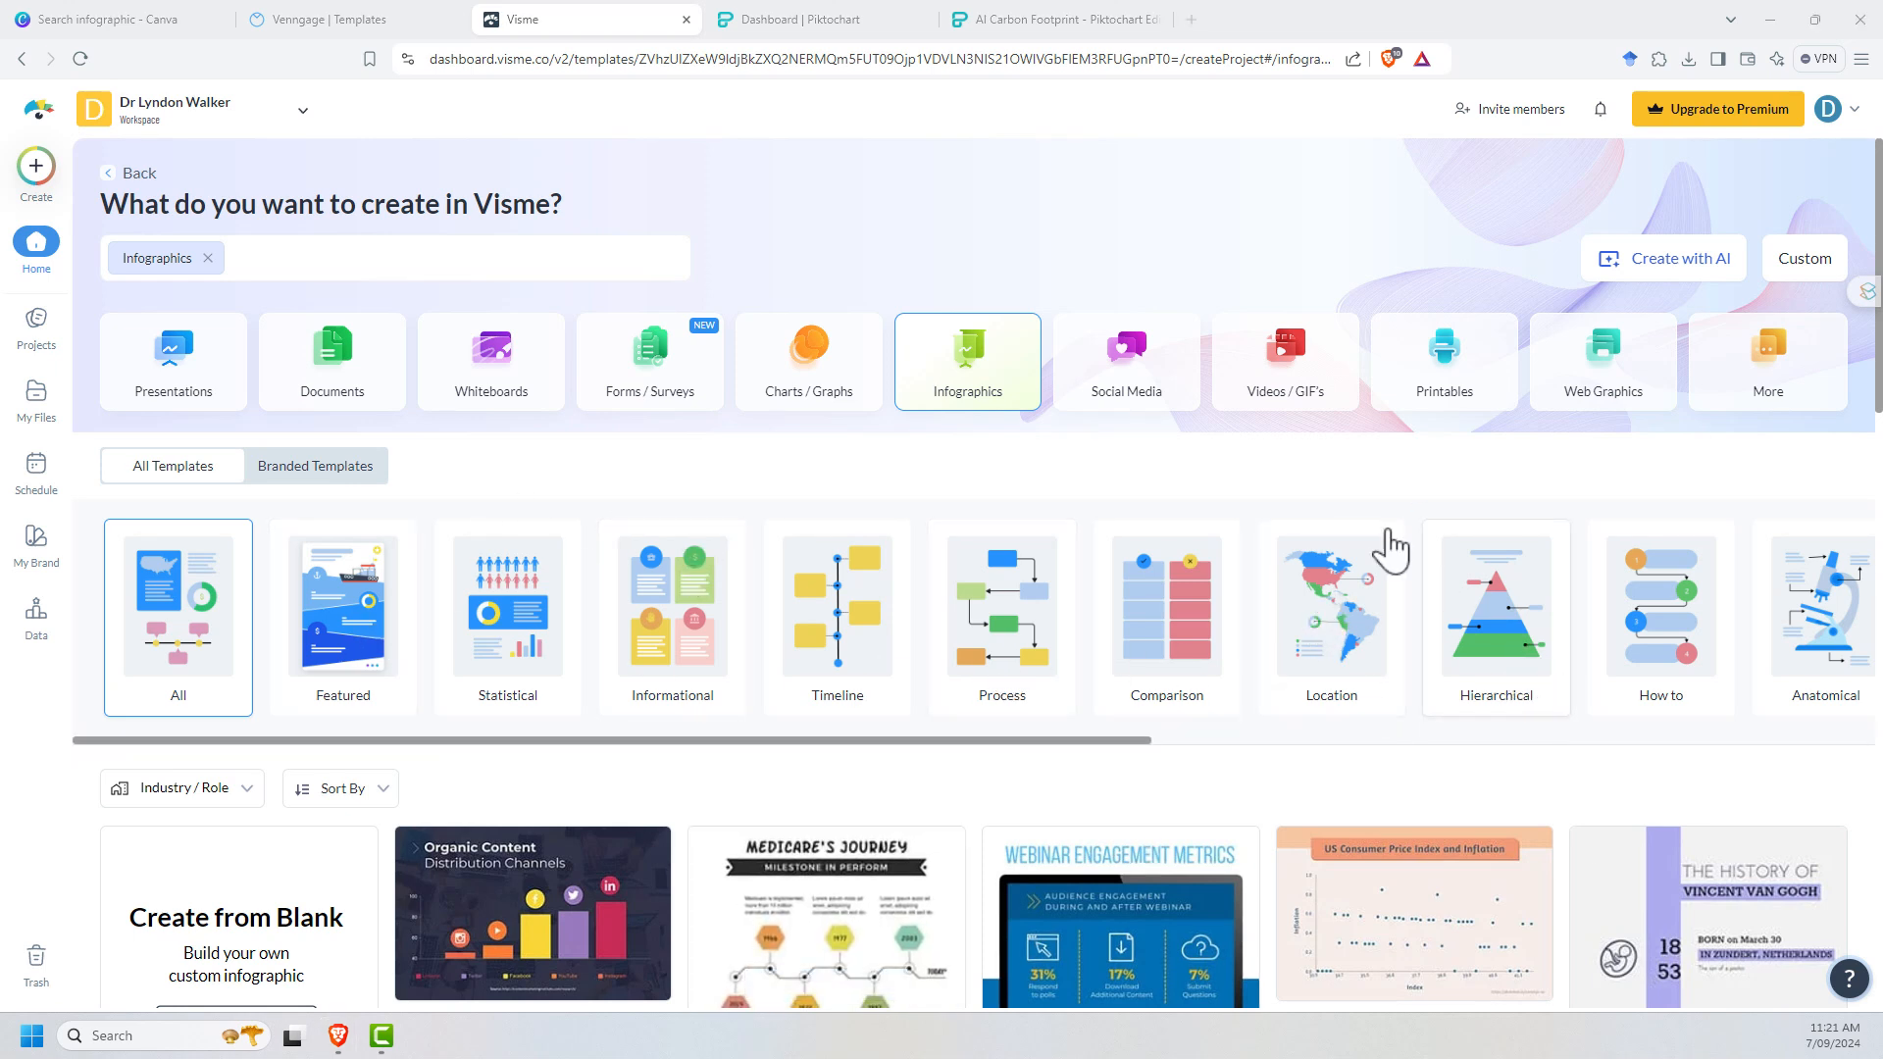
- Bring up Piktochart's dashboard of infographic templates under the AI generator banner
left_click(802, 20)
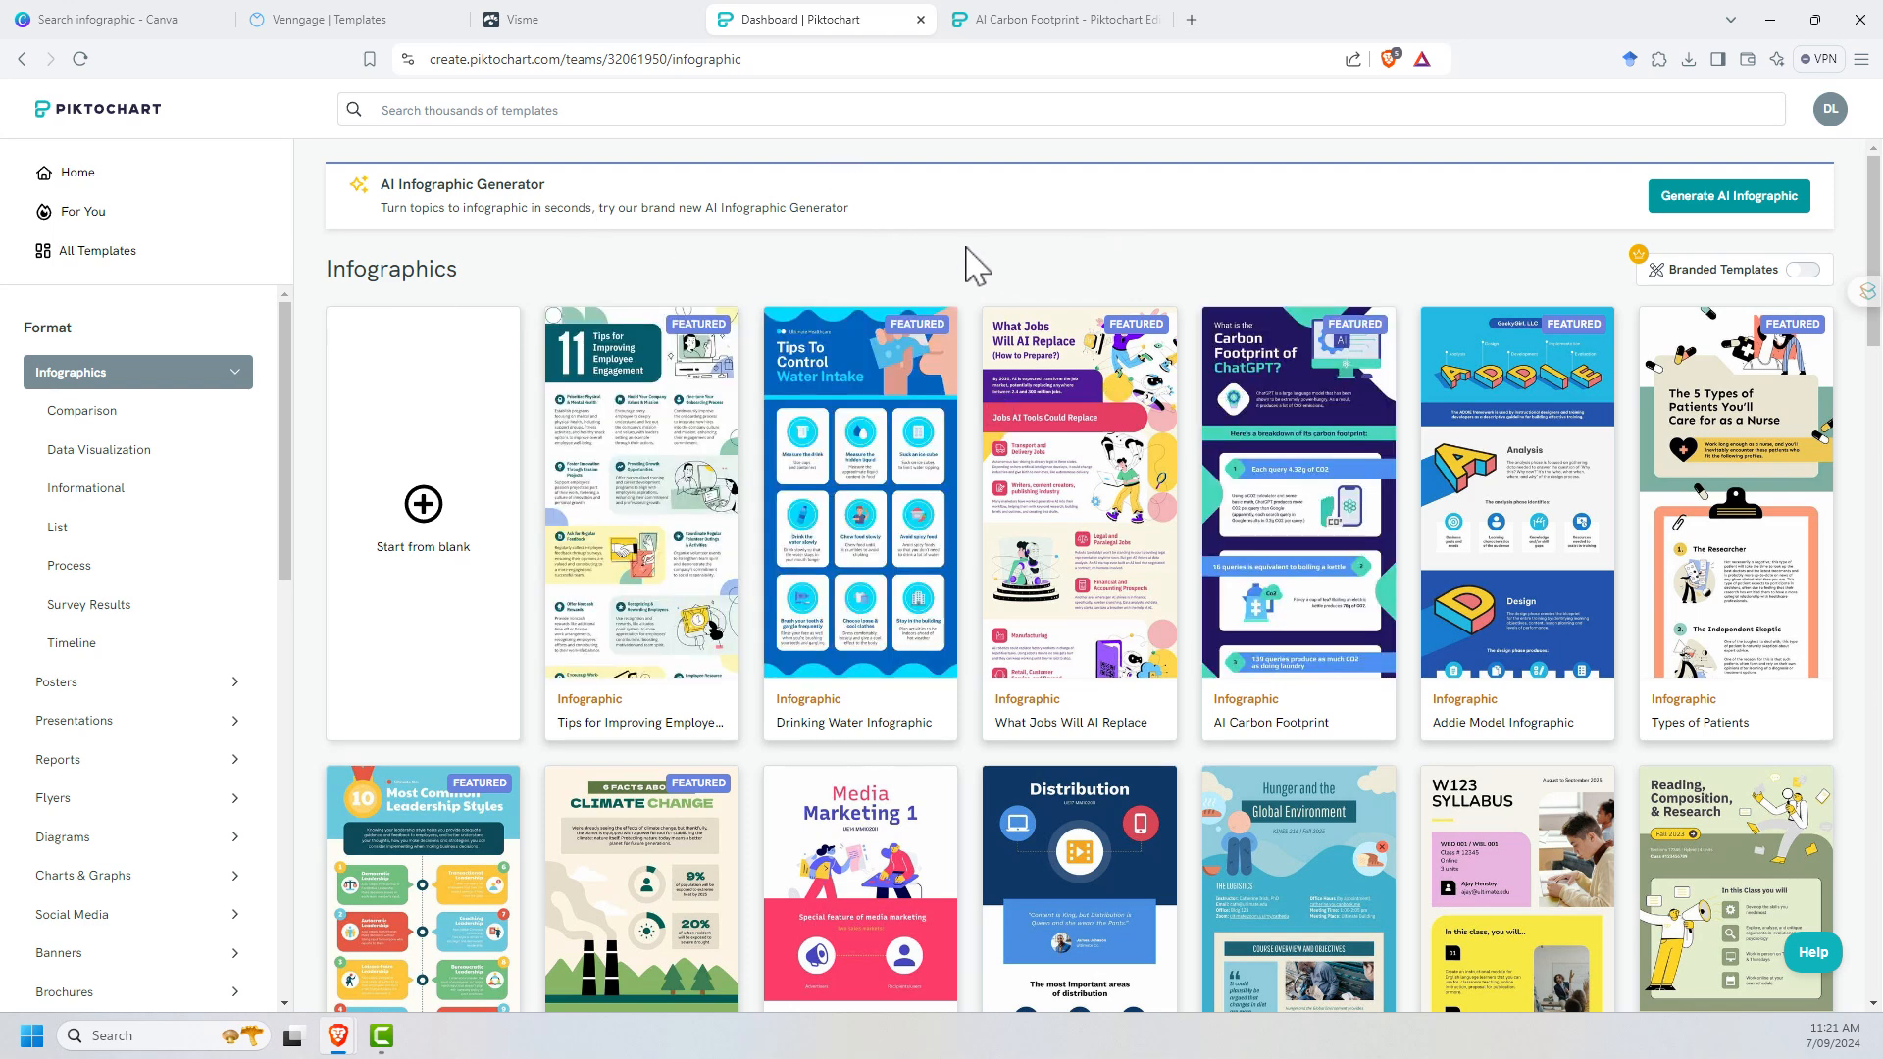
scroll(1135, 287, "down", 2)
scroll(1135, 288, "down", 3)
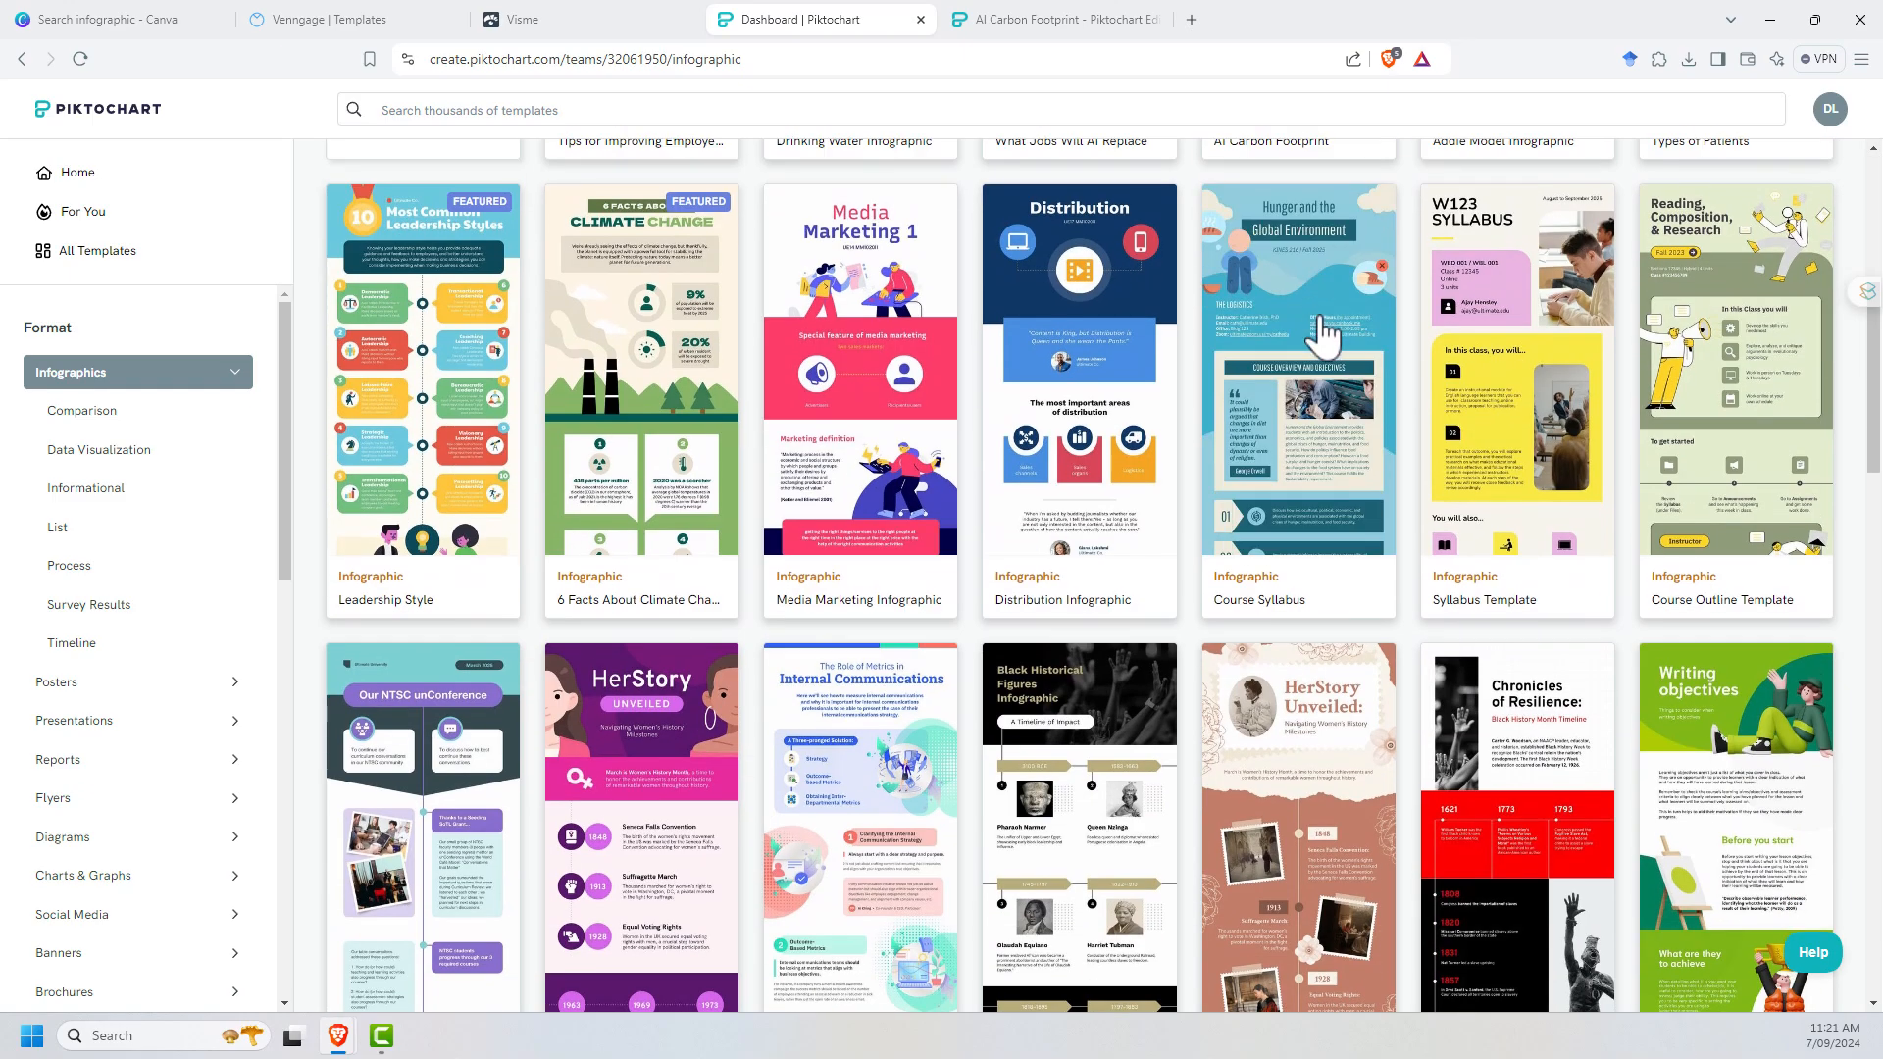
scroll(1250, 325, "down", 3)
scroll(1358, 358, "down", 3)
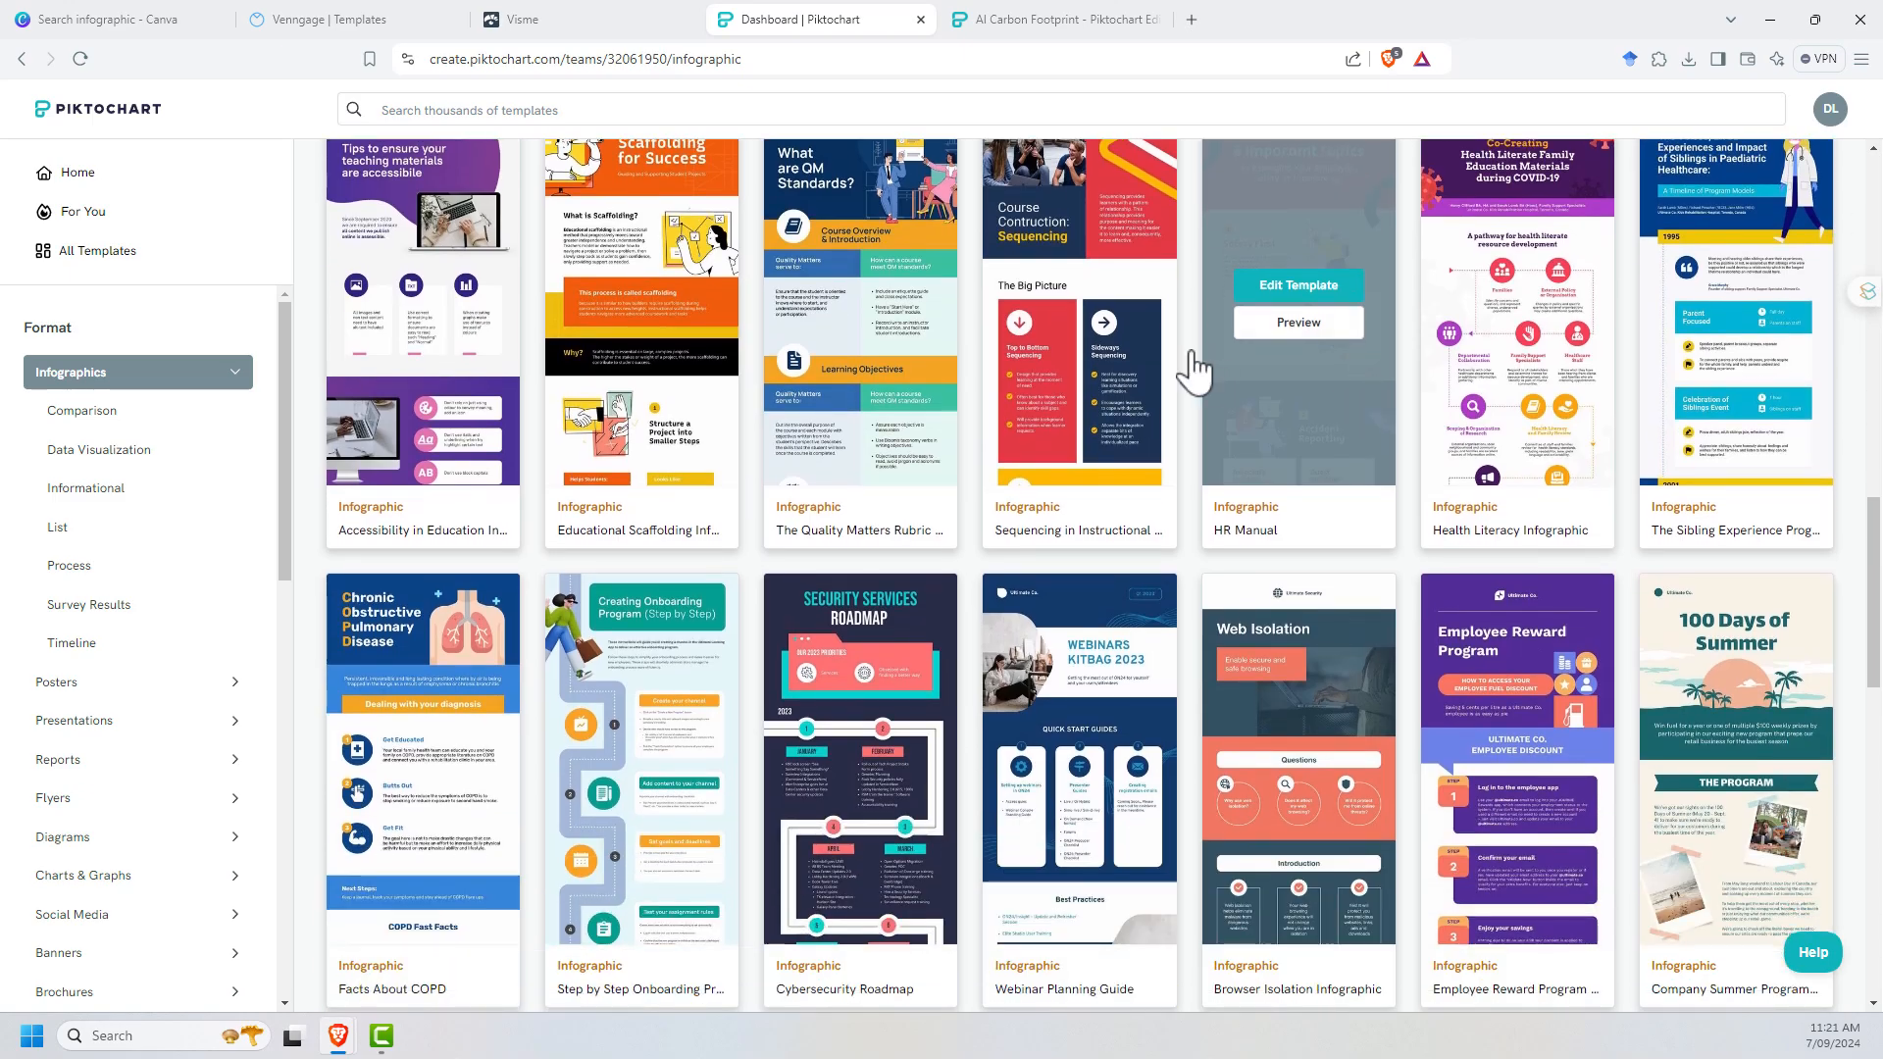
scroll(1324, 368, "up", 3)
scroll(1252, 360, "up", 3)
scroll(1225, 374, "up", 3)
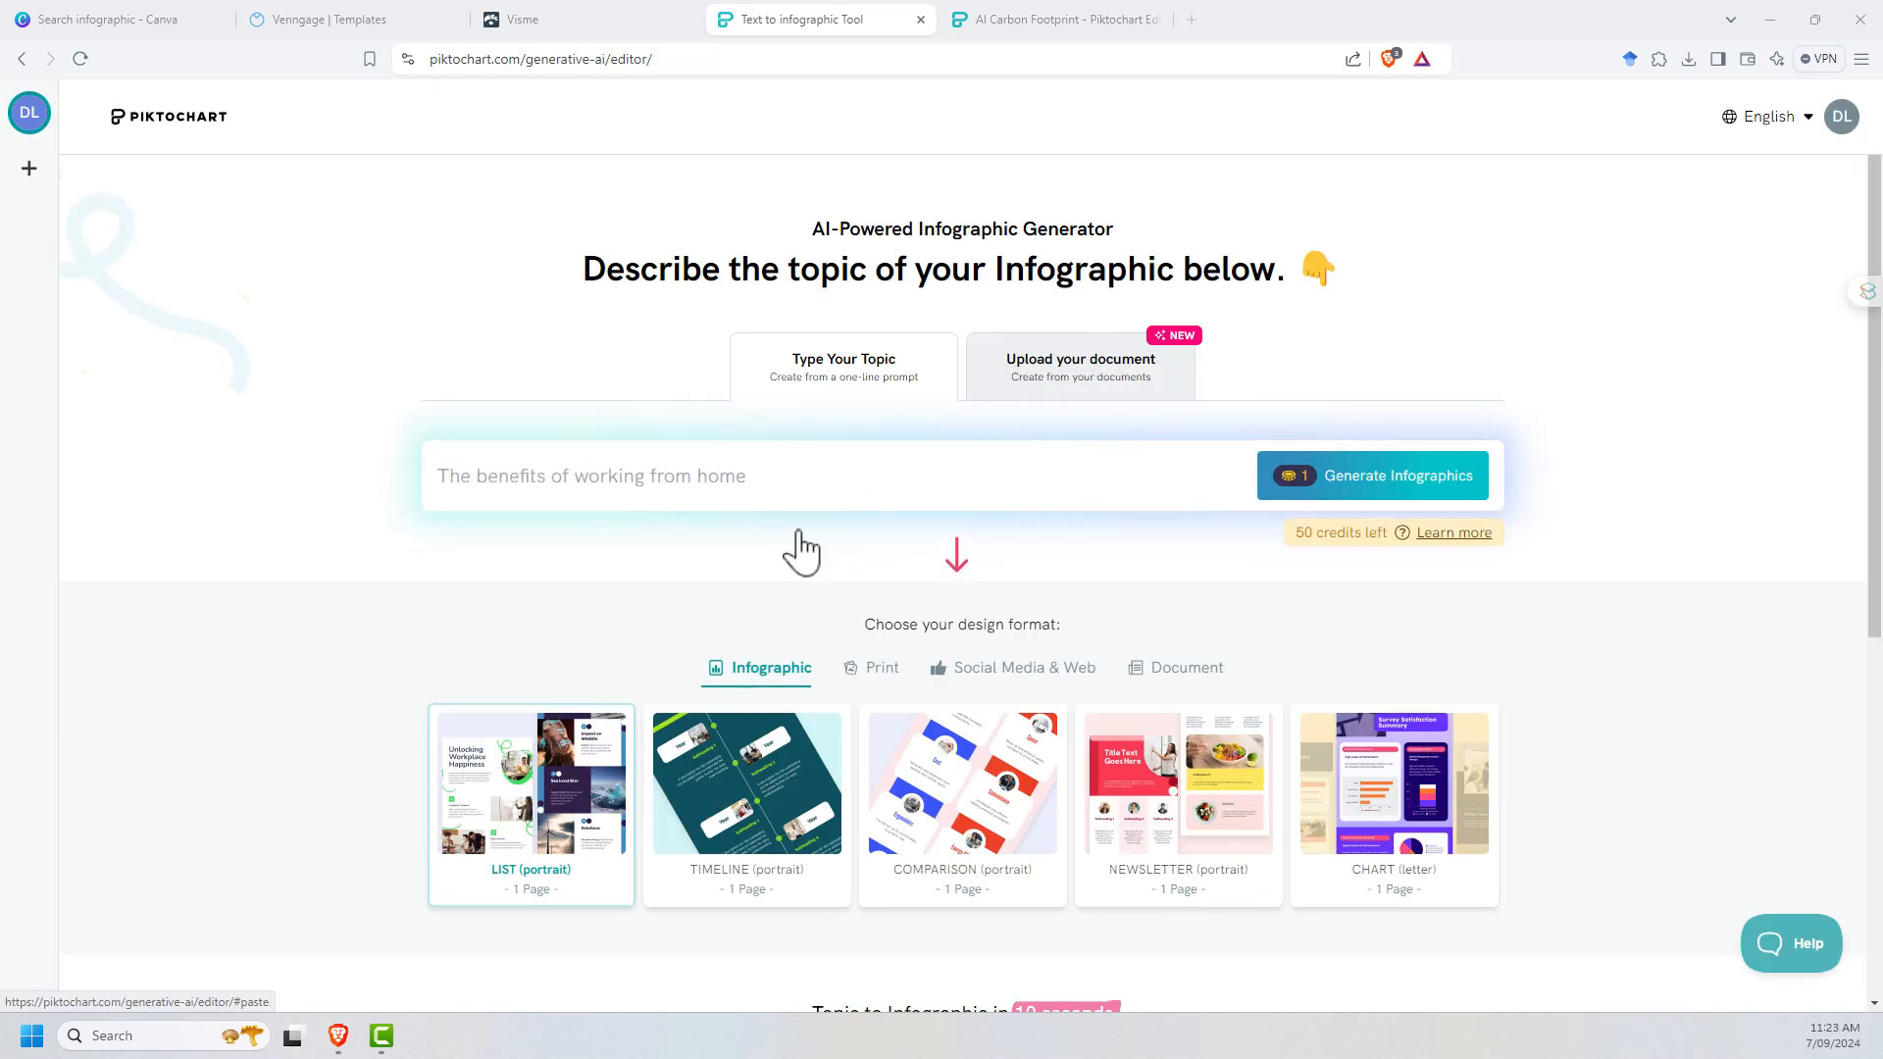
scroll(766, 589, "down", 1)
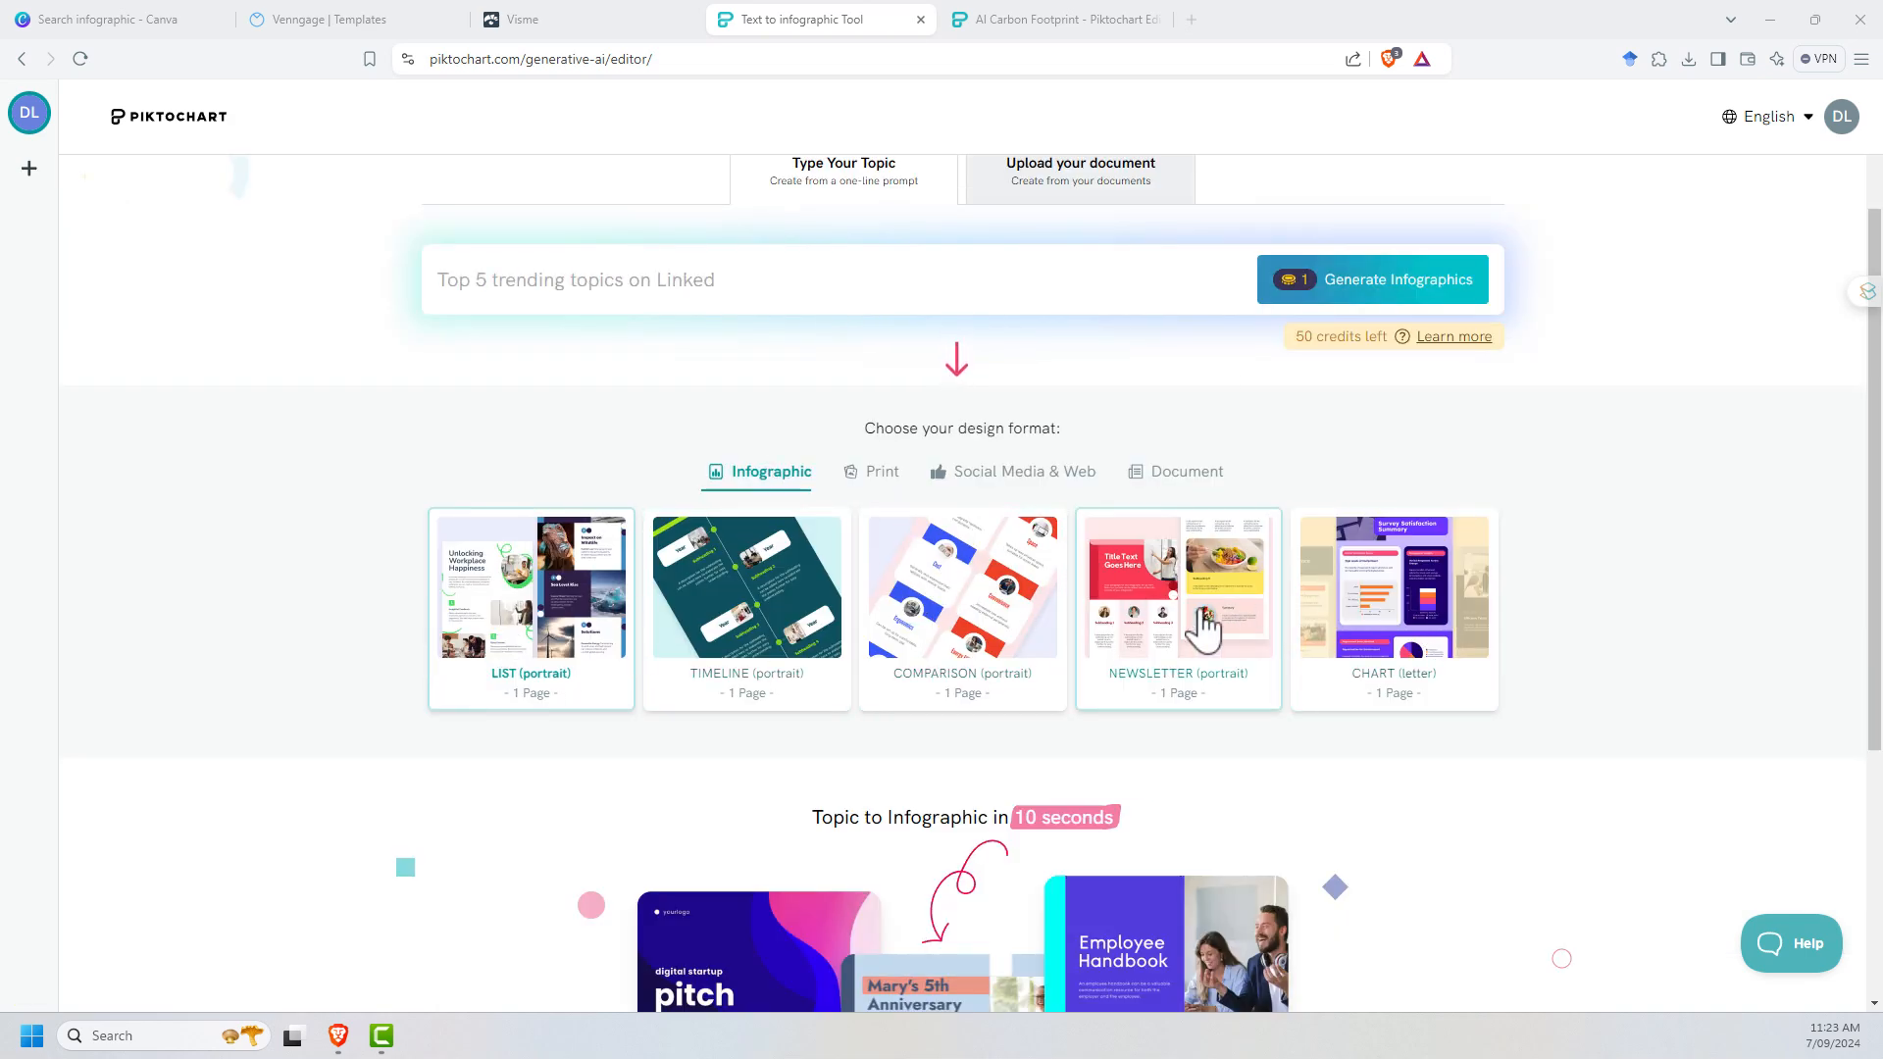
scroll(1471, 589, "down", 3)
scroll(1636, 601, "down", 1)
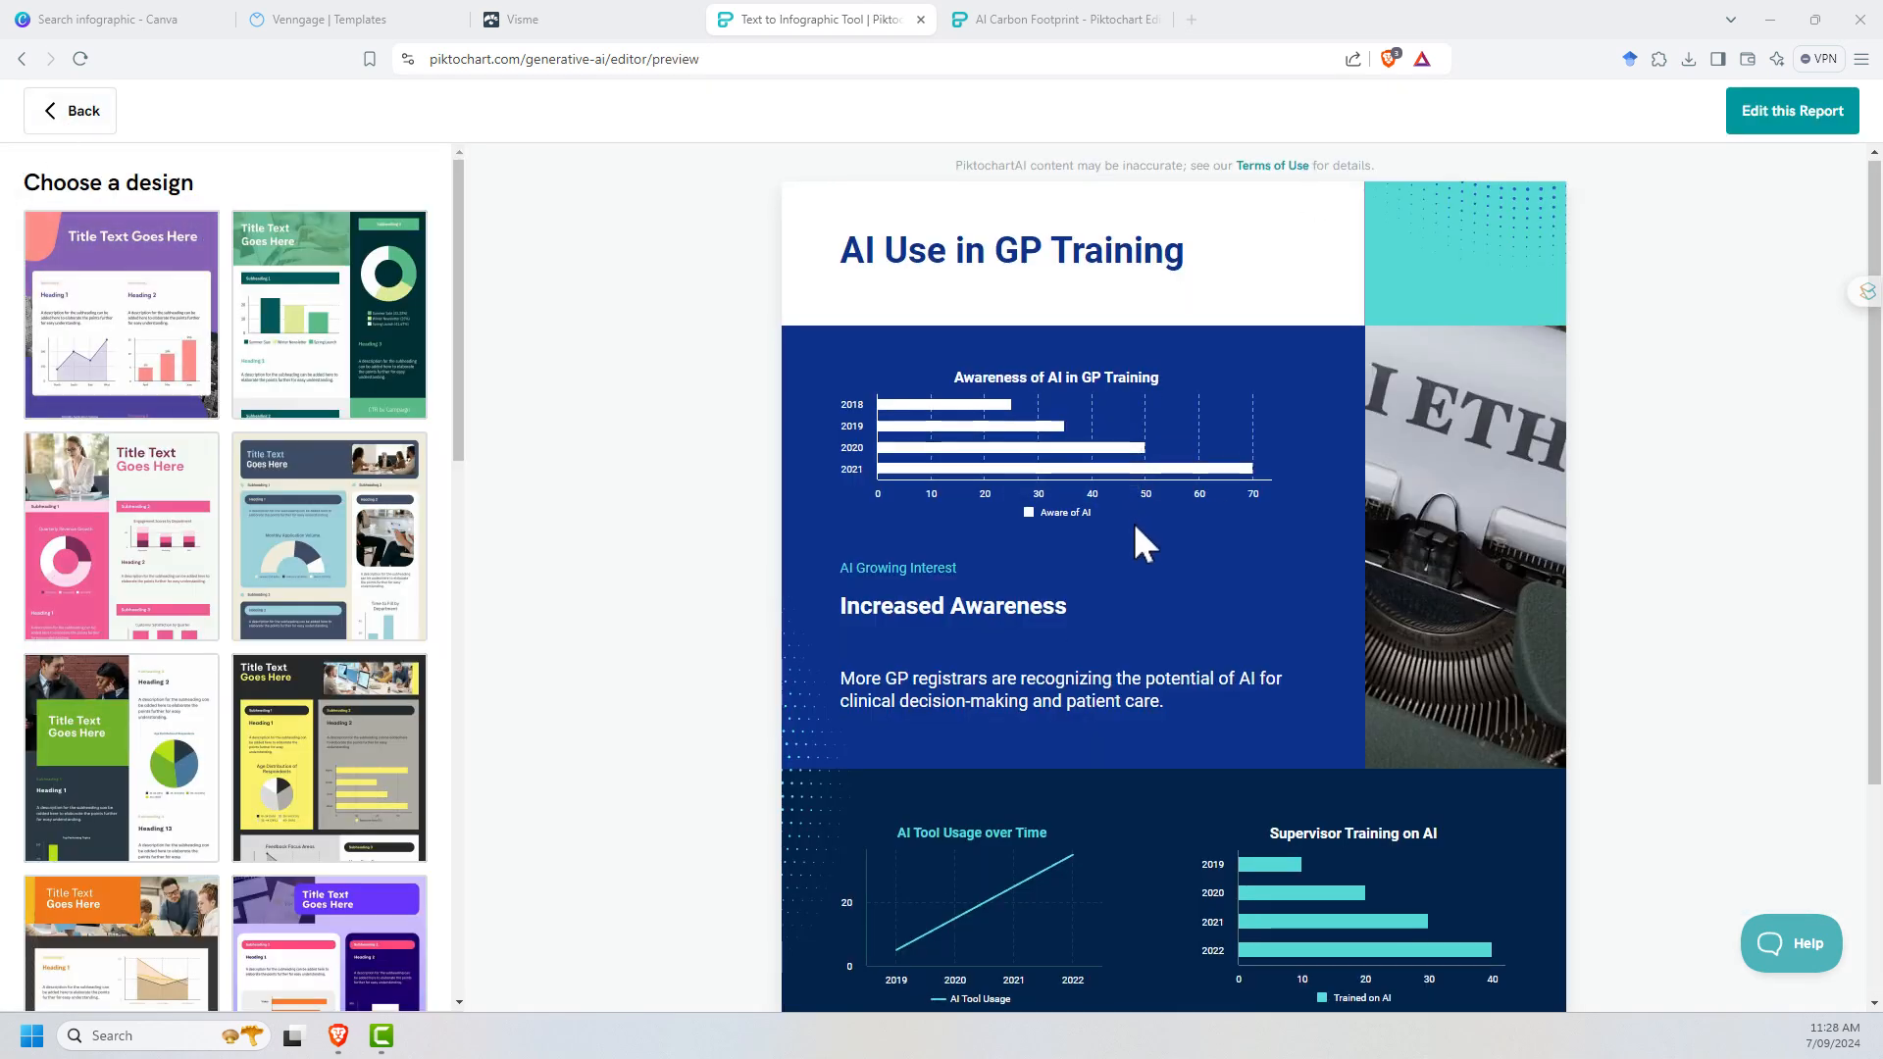
scroll(1131, 520, "down", 2)
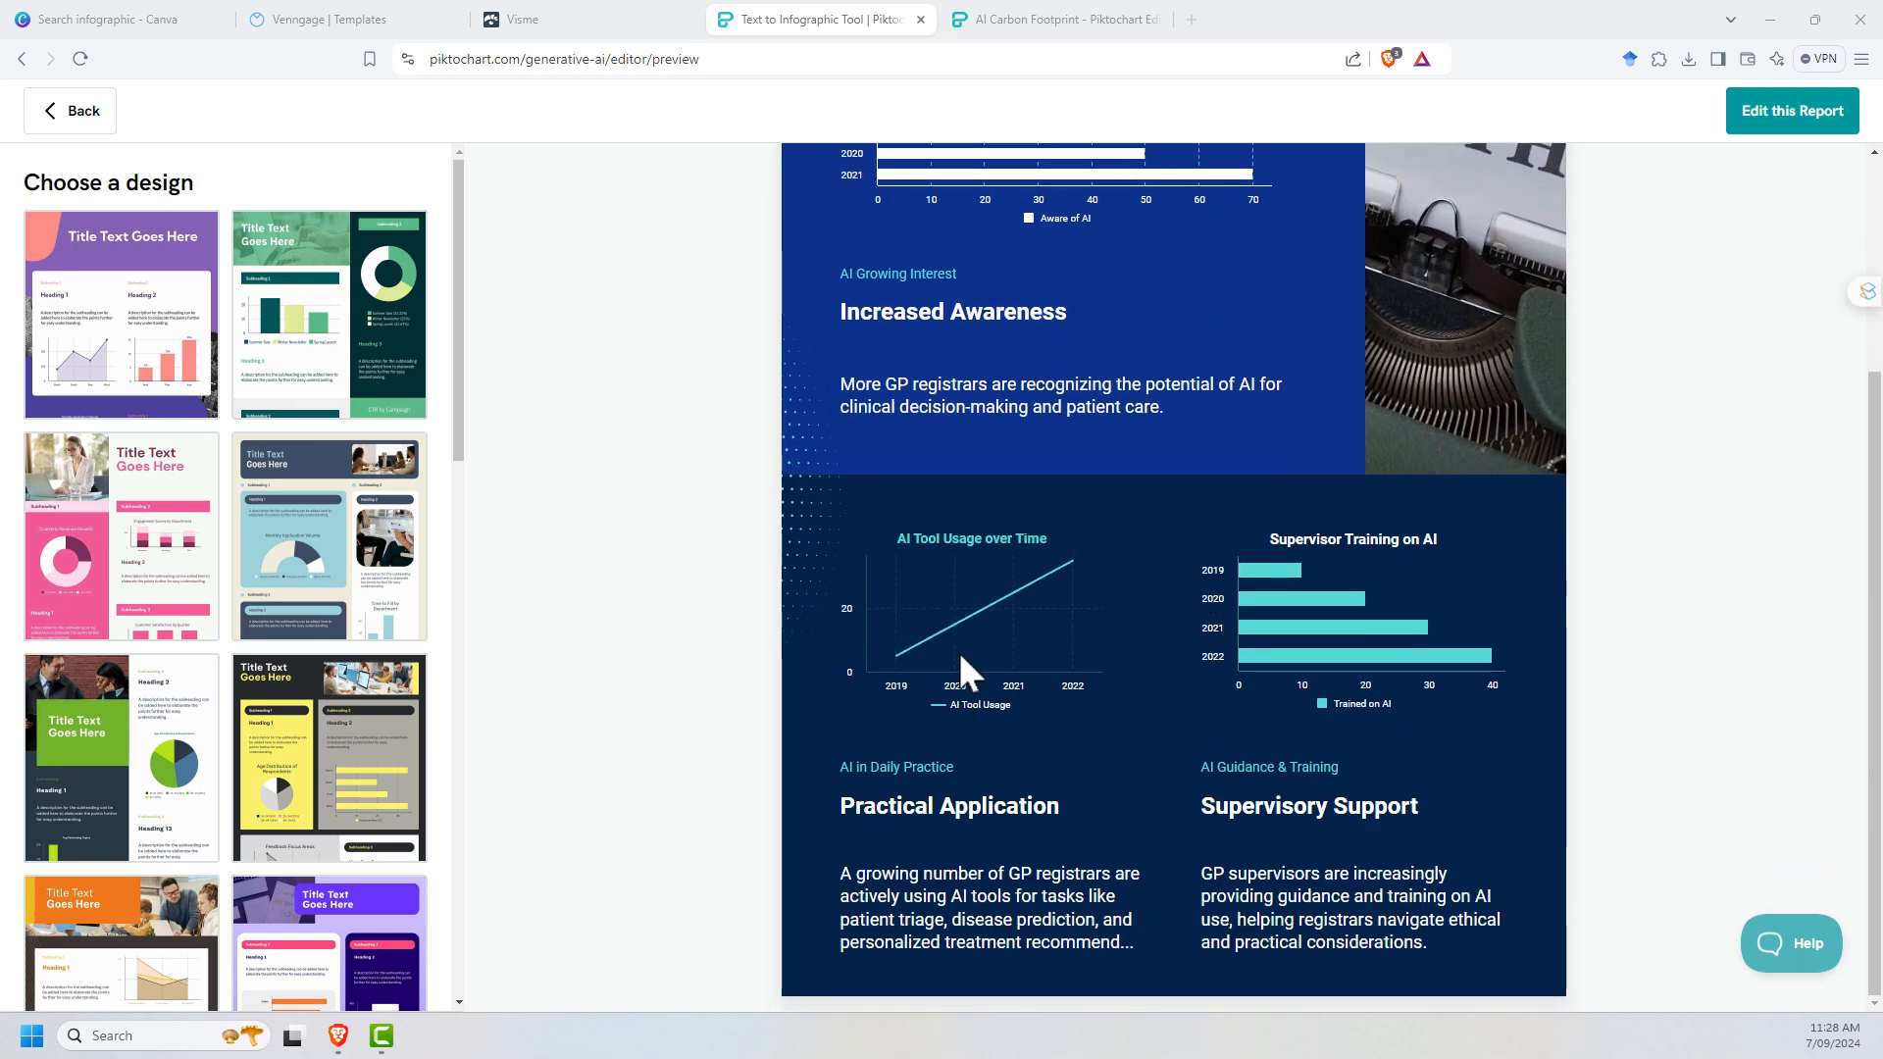
scroll(1417, 619, "up", 2)
- Preview the AI Use in GP Training infographic in the green, pink, then navy and beige designs
left_click(338, 331)
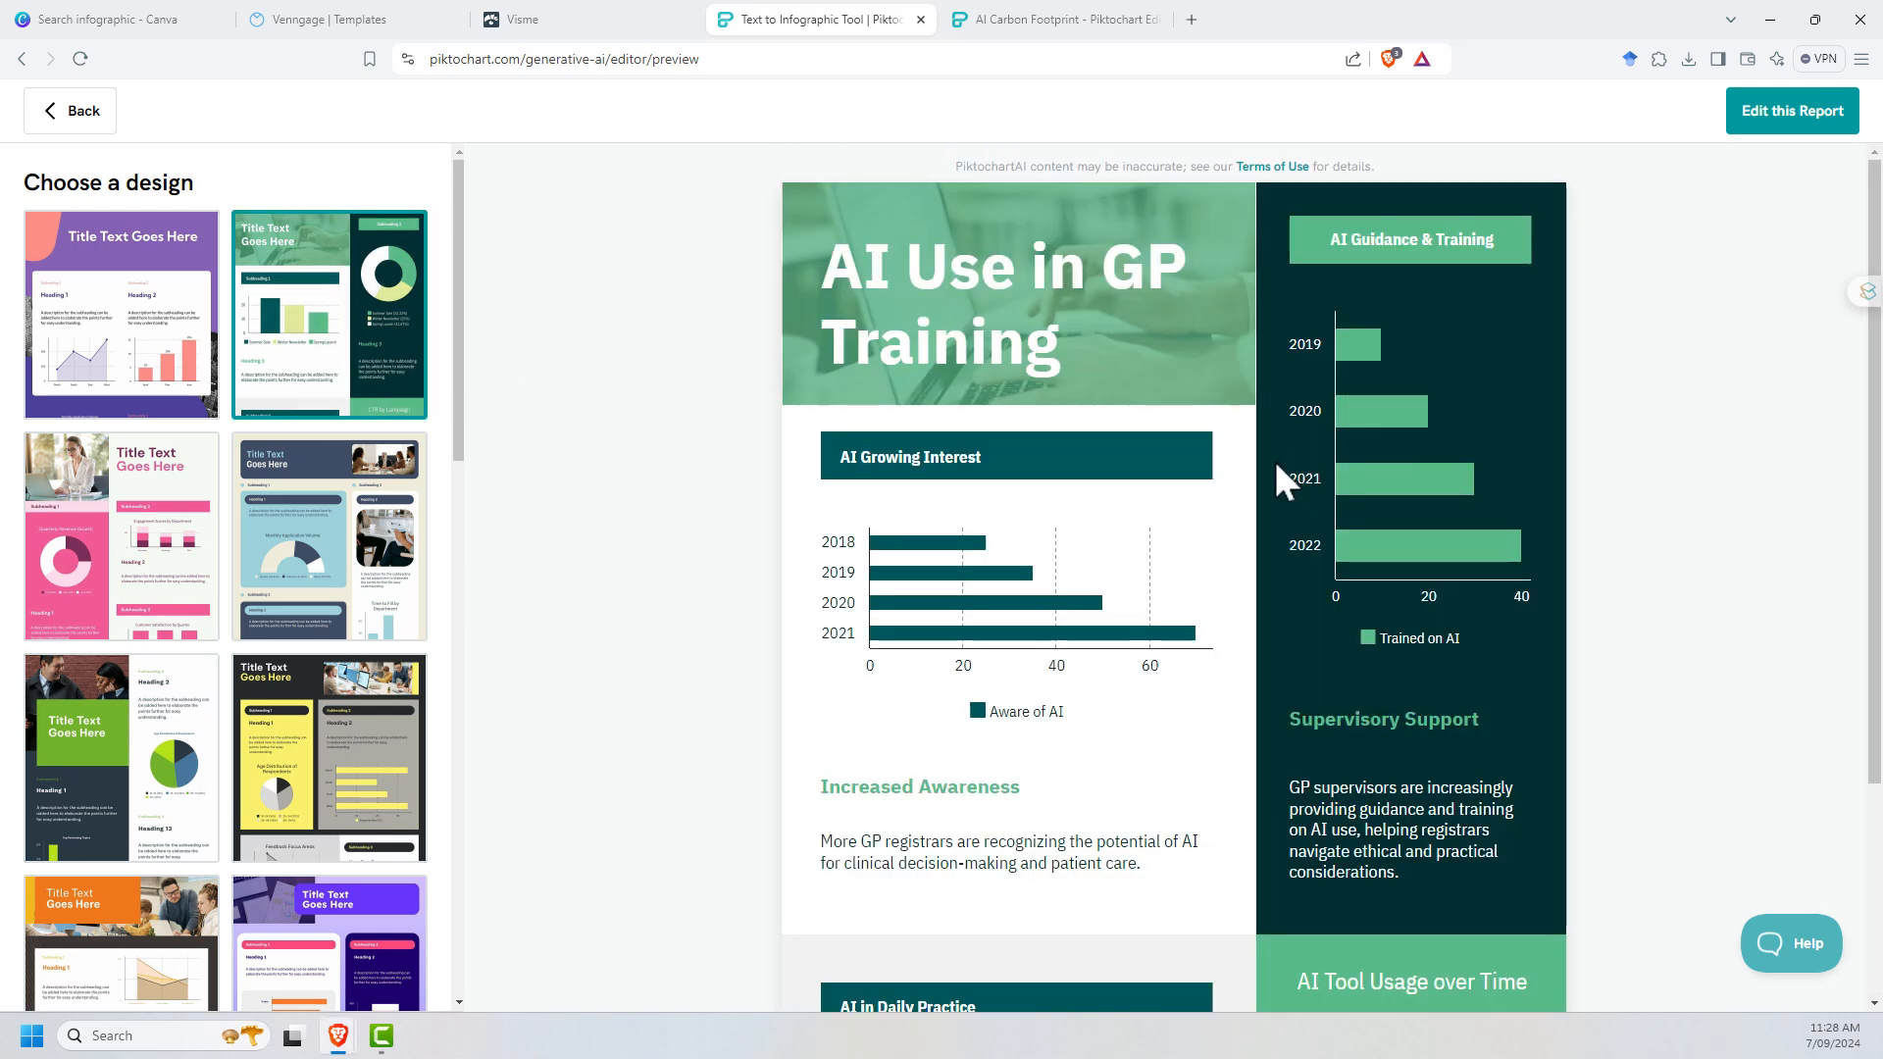
scroll(1181, 431, "down", 3)
left_click(162, 545)
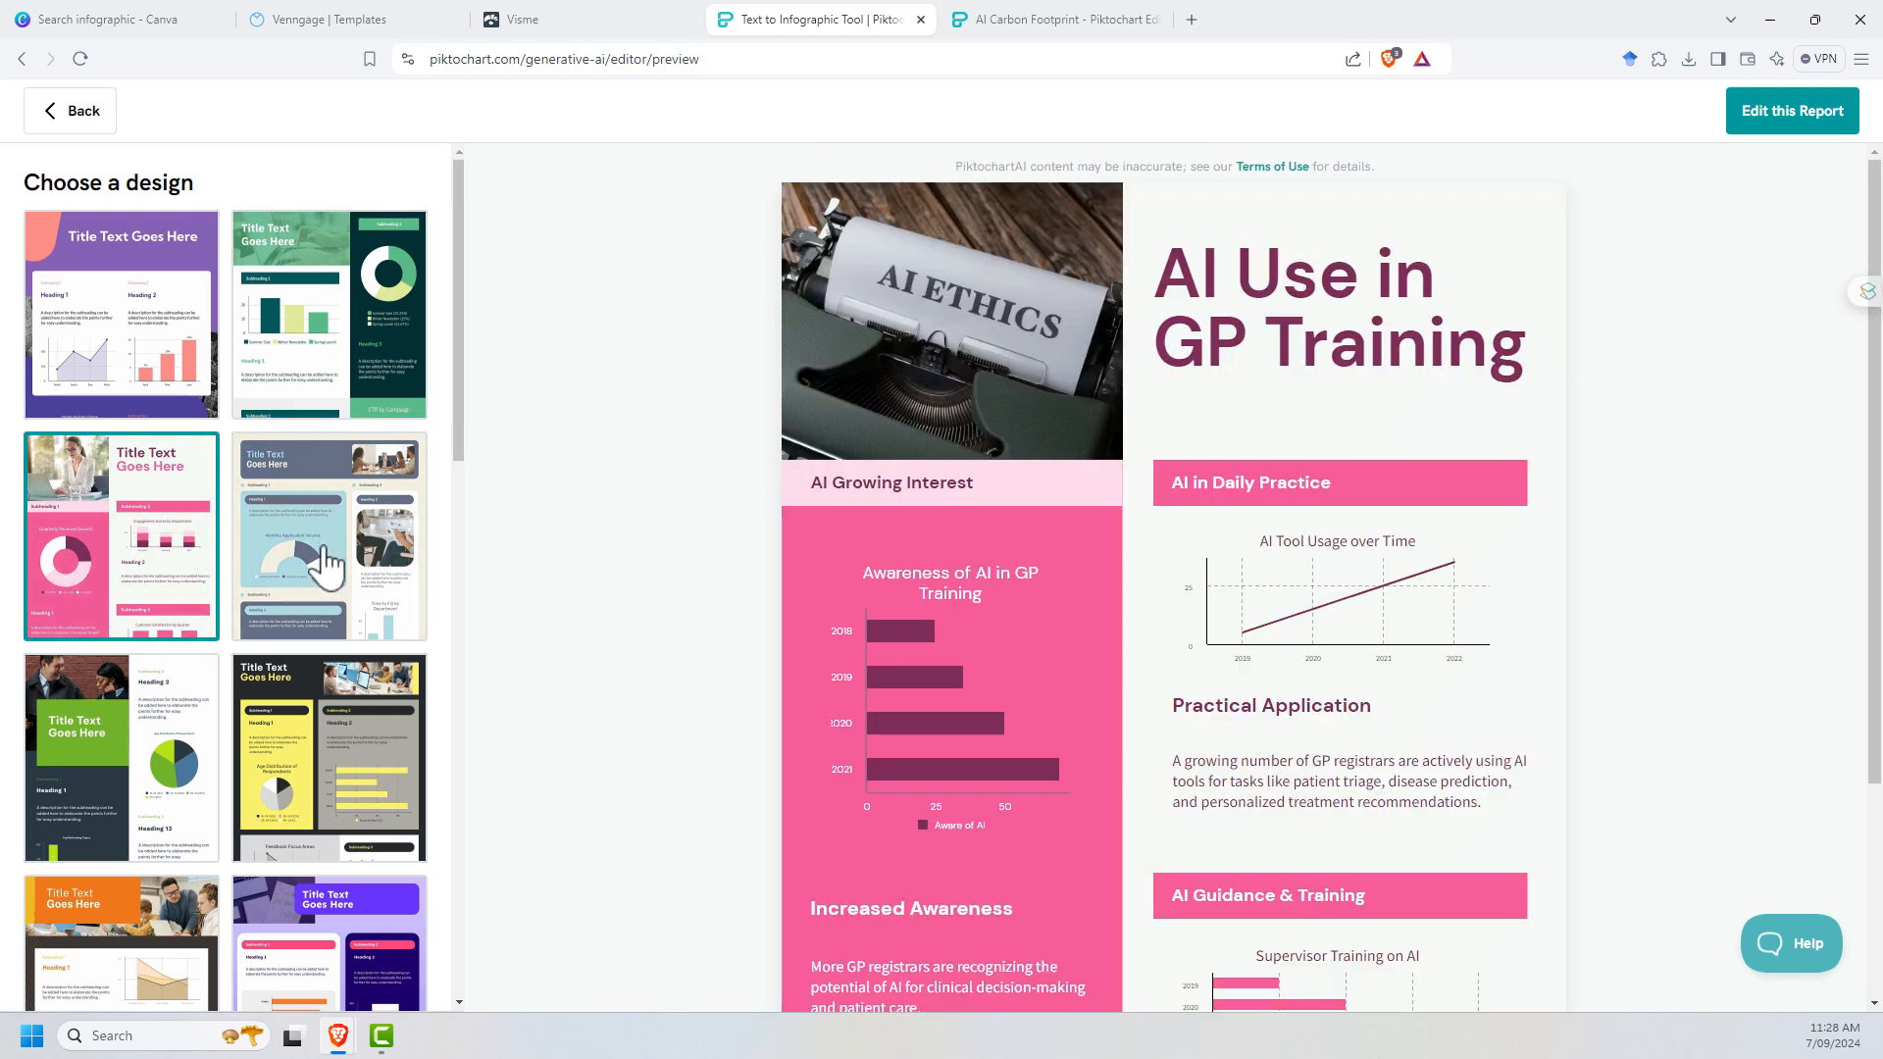
left_click(410, 577)
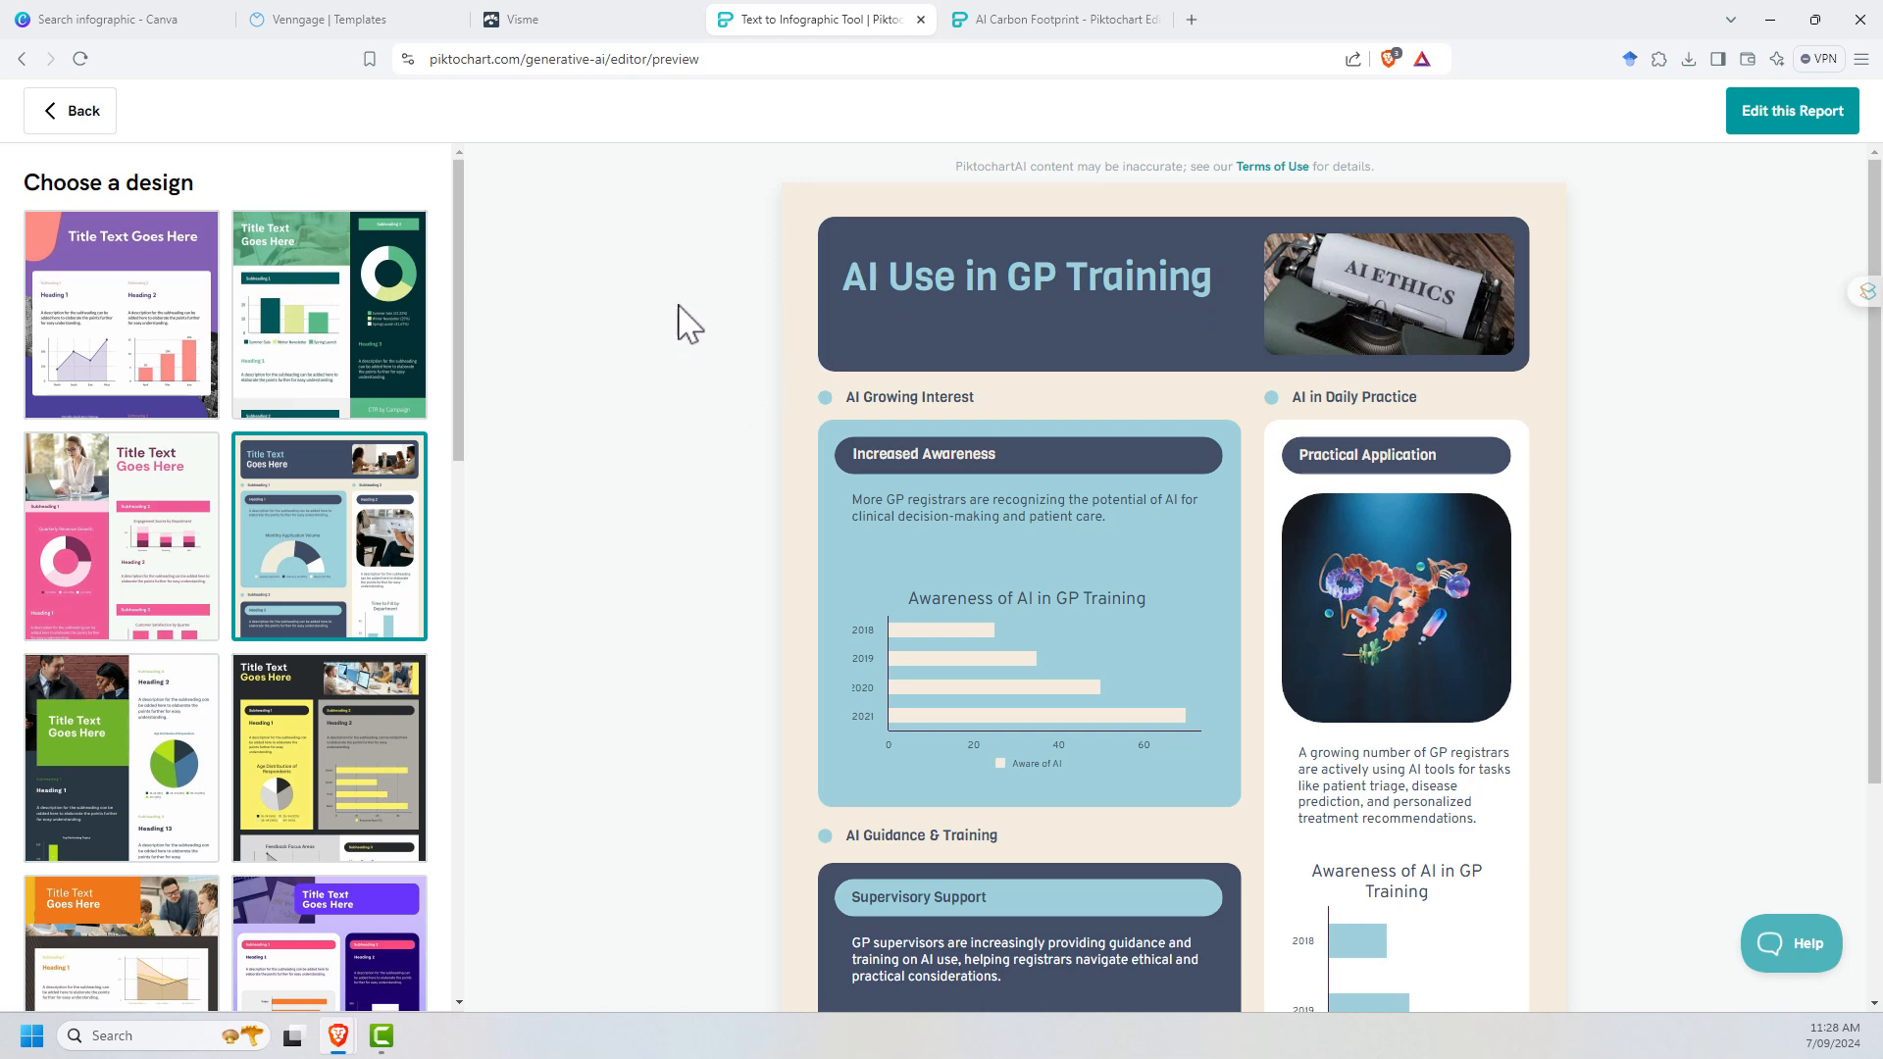
scroll(1221, 424, "down", 3)
scroll(1317, 449, "up", 3)
scroll(1316, 449, "down", 3)
- Return to the AI generator start page, then close its tab to reach the AI Carbon Footprint editor
left_click(70, 111)
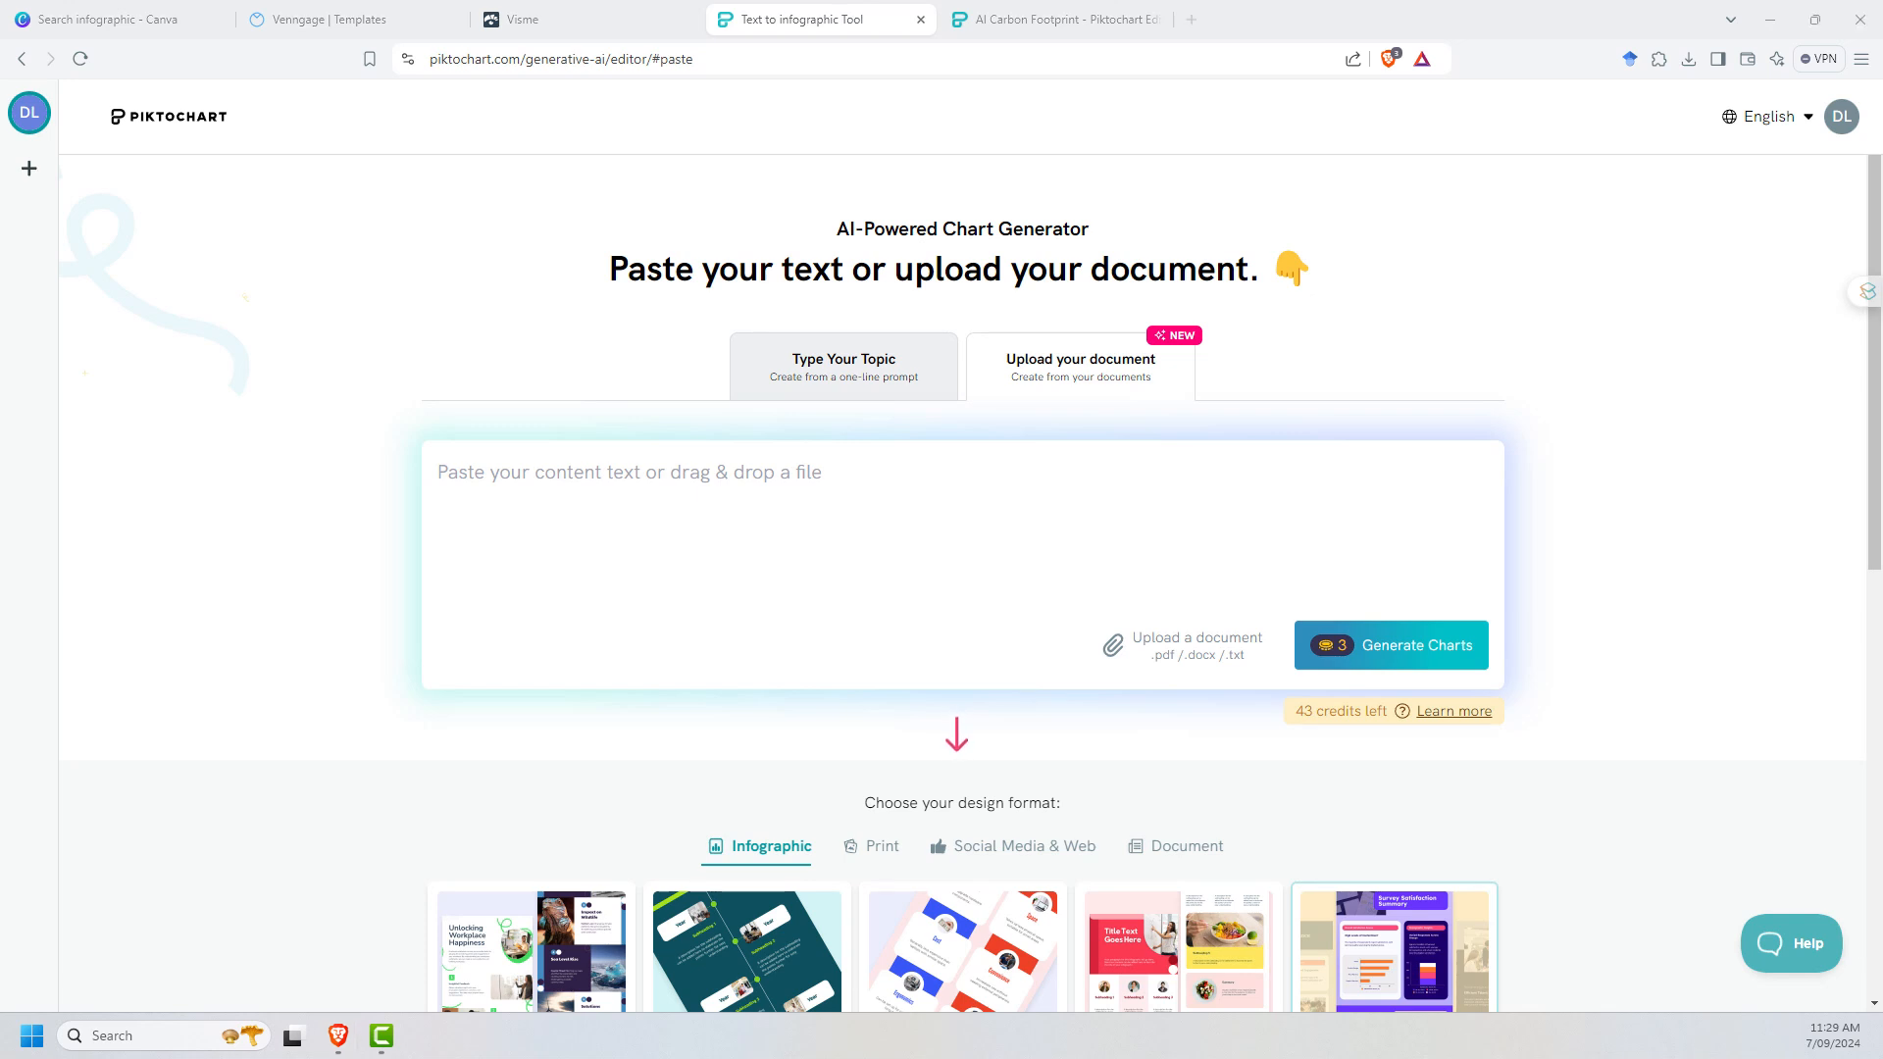
key("ctrl+w")
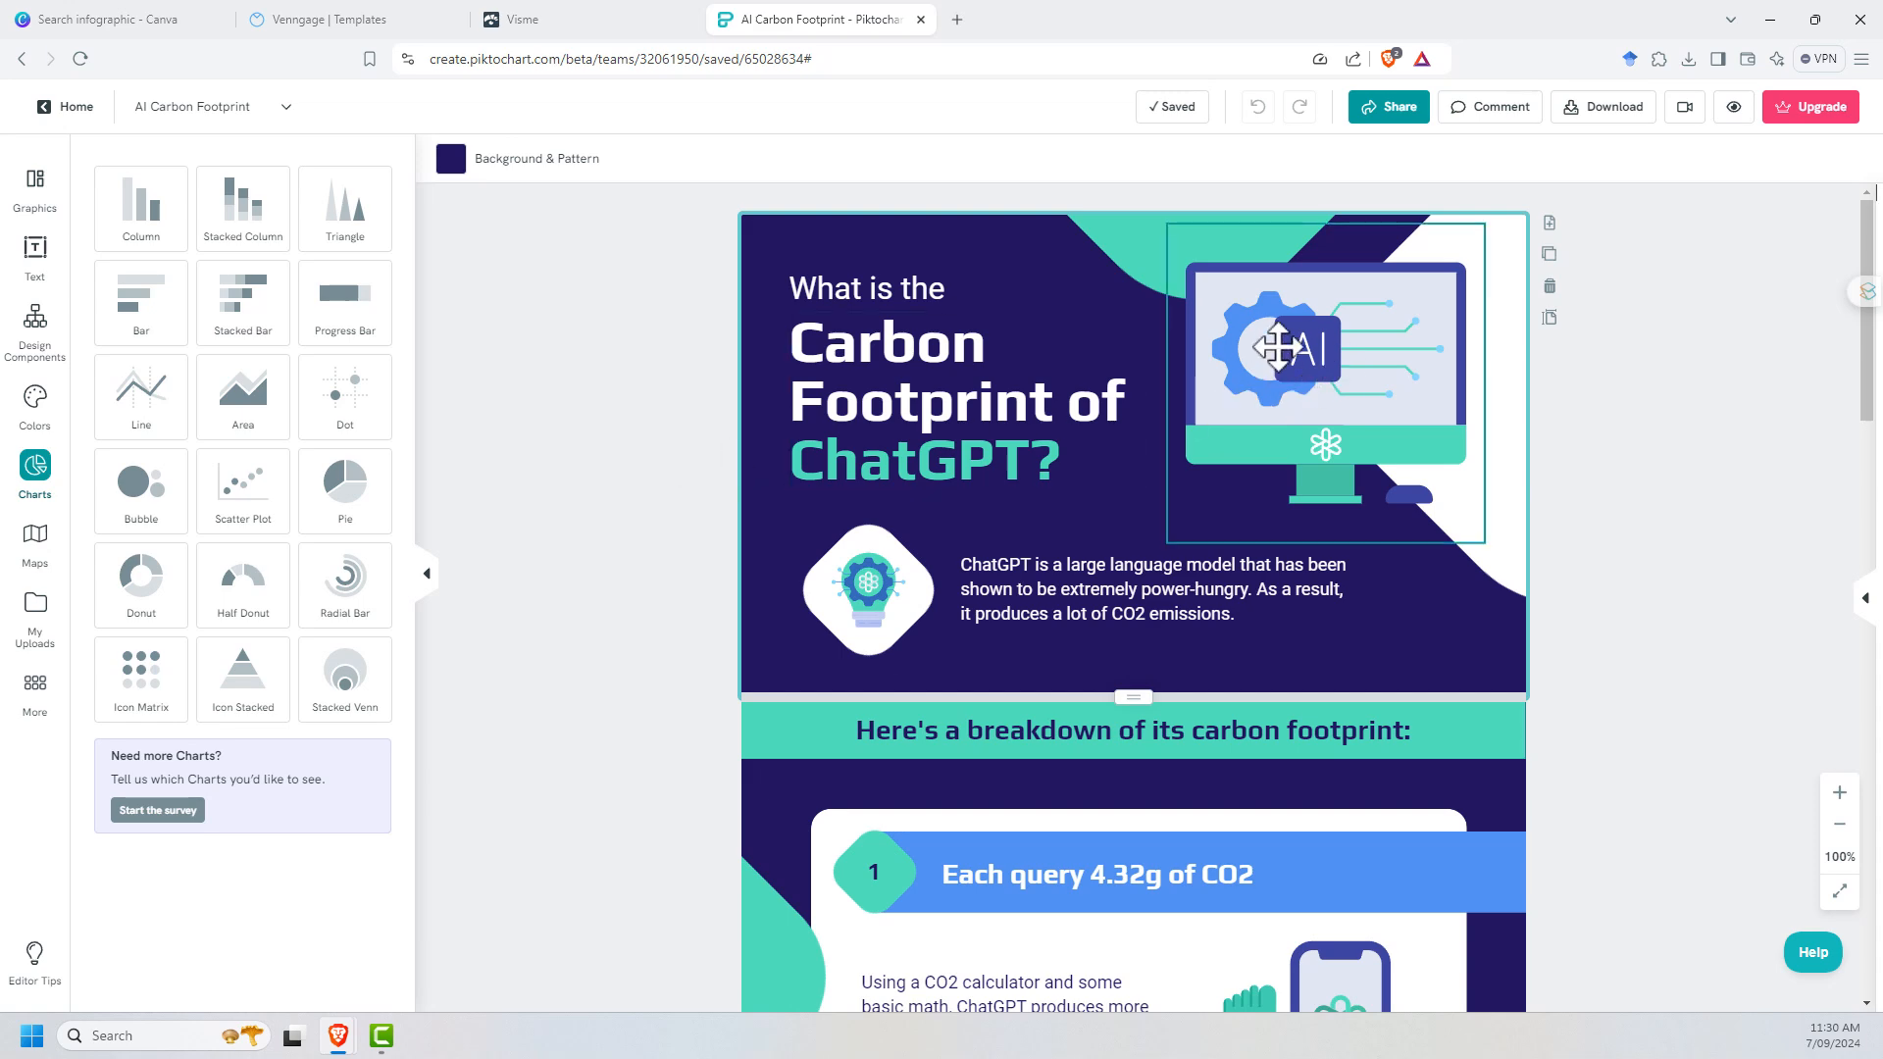
scroll(883, 423, "down", 2)
scroll(1031, 441, "down", 4)
scroll(1089, 486, "down", 4)
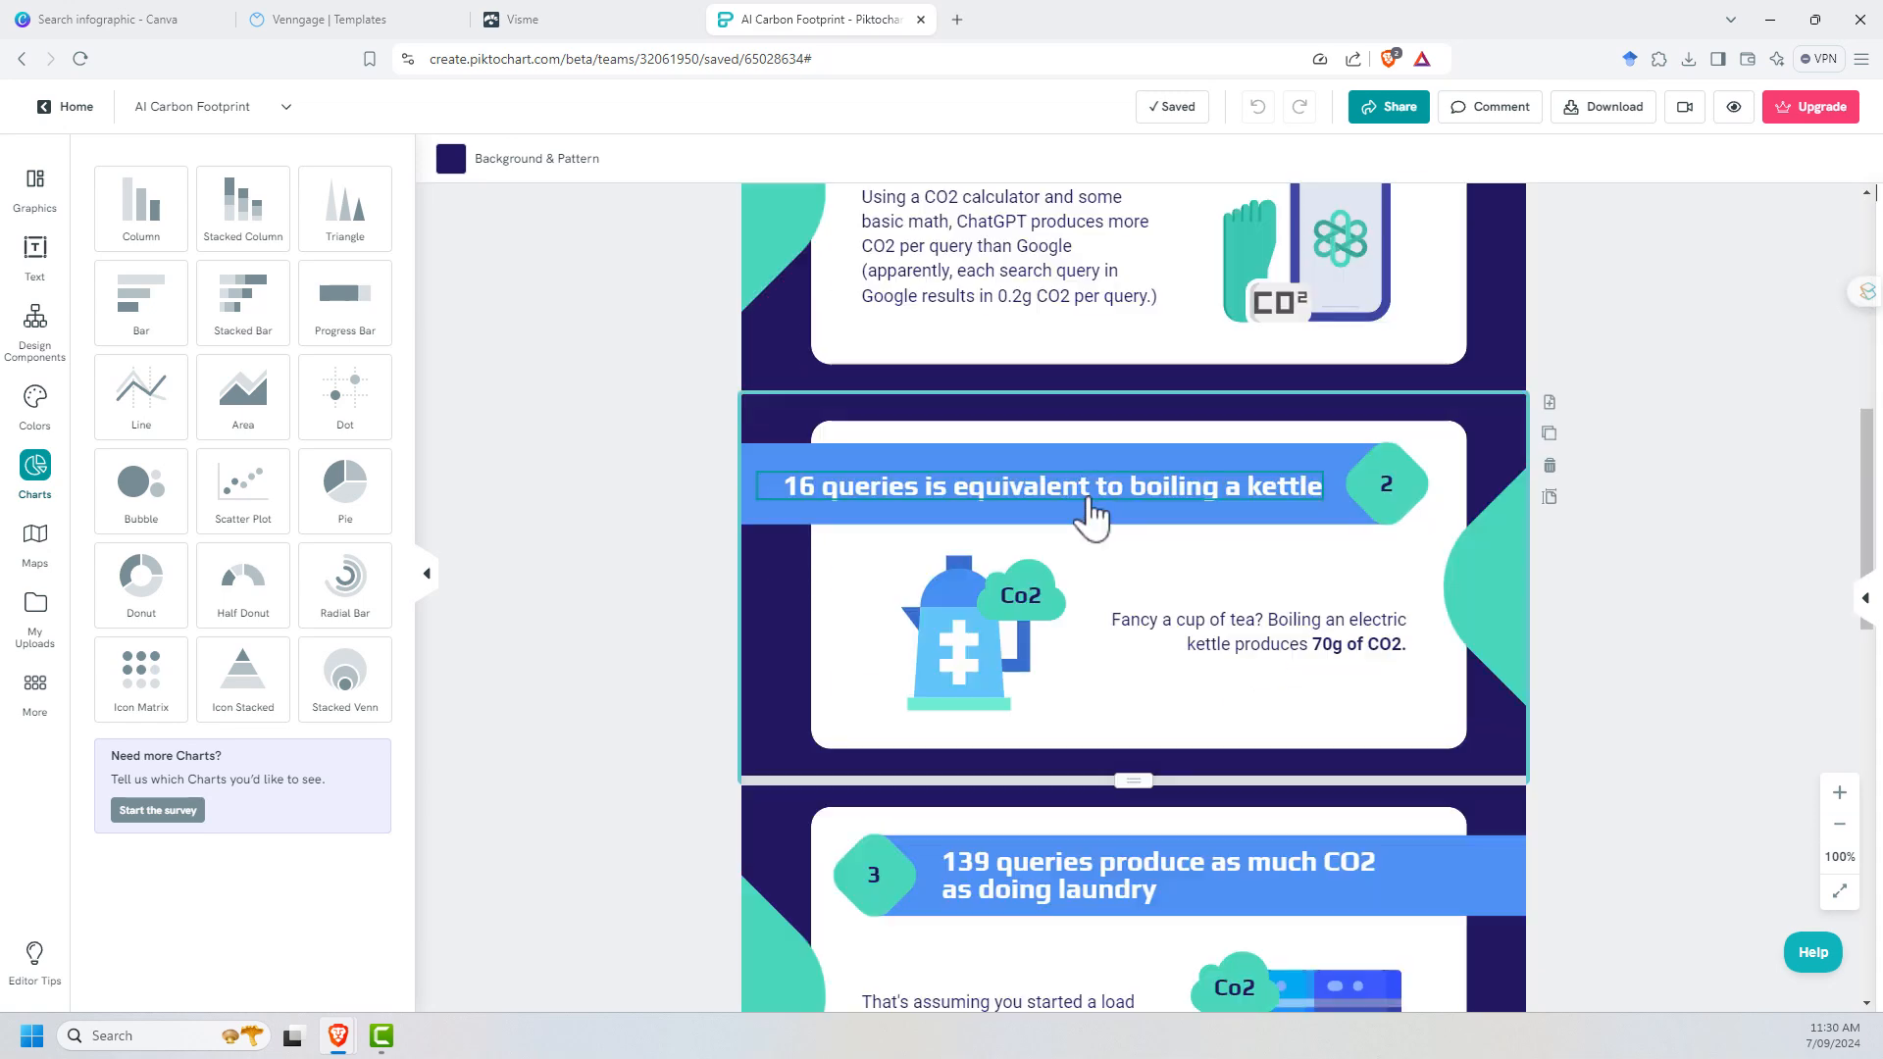
scroll(1103, 515, "down", 4)
scroll(1119, 537, "down", 4)
scroll(1121, 541, "down", 2)
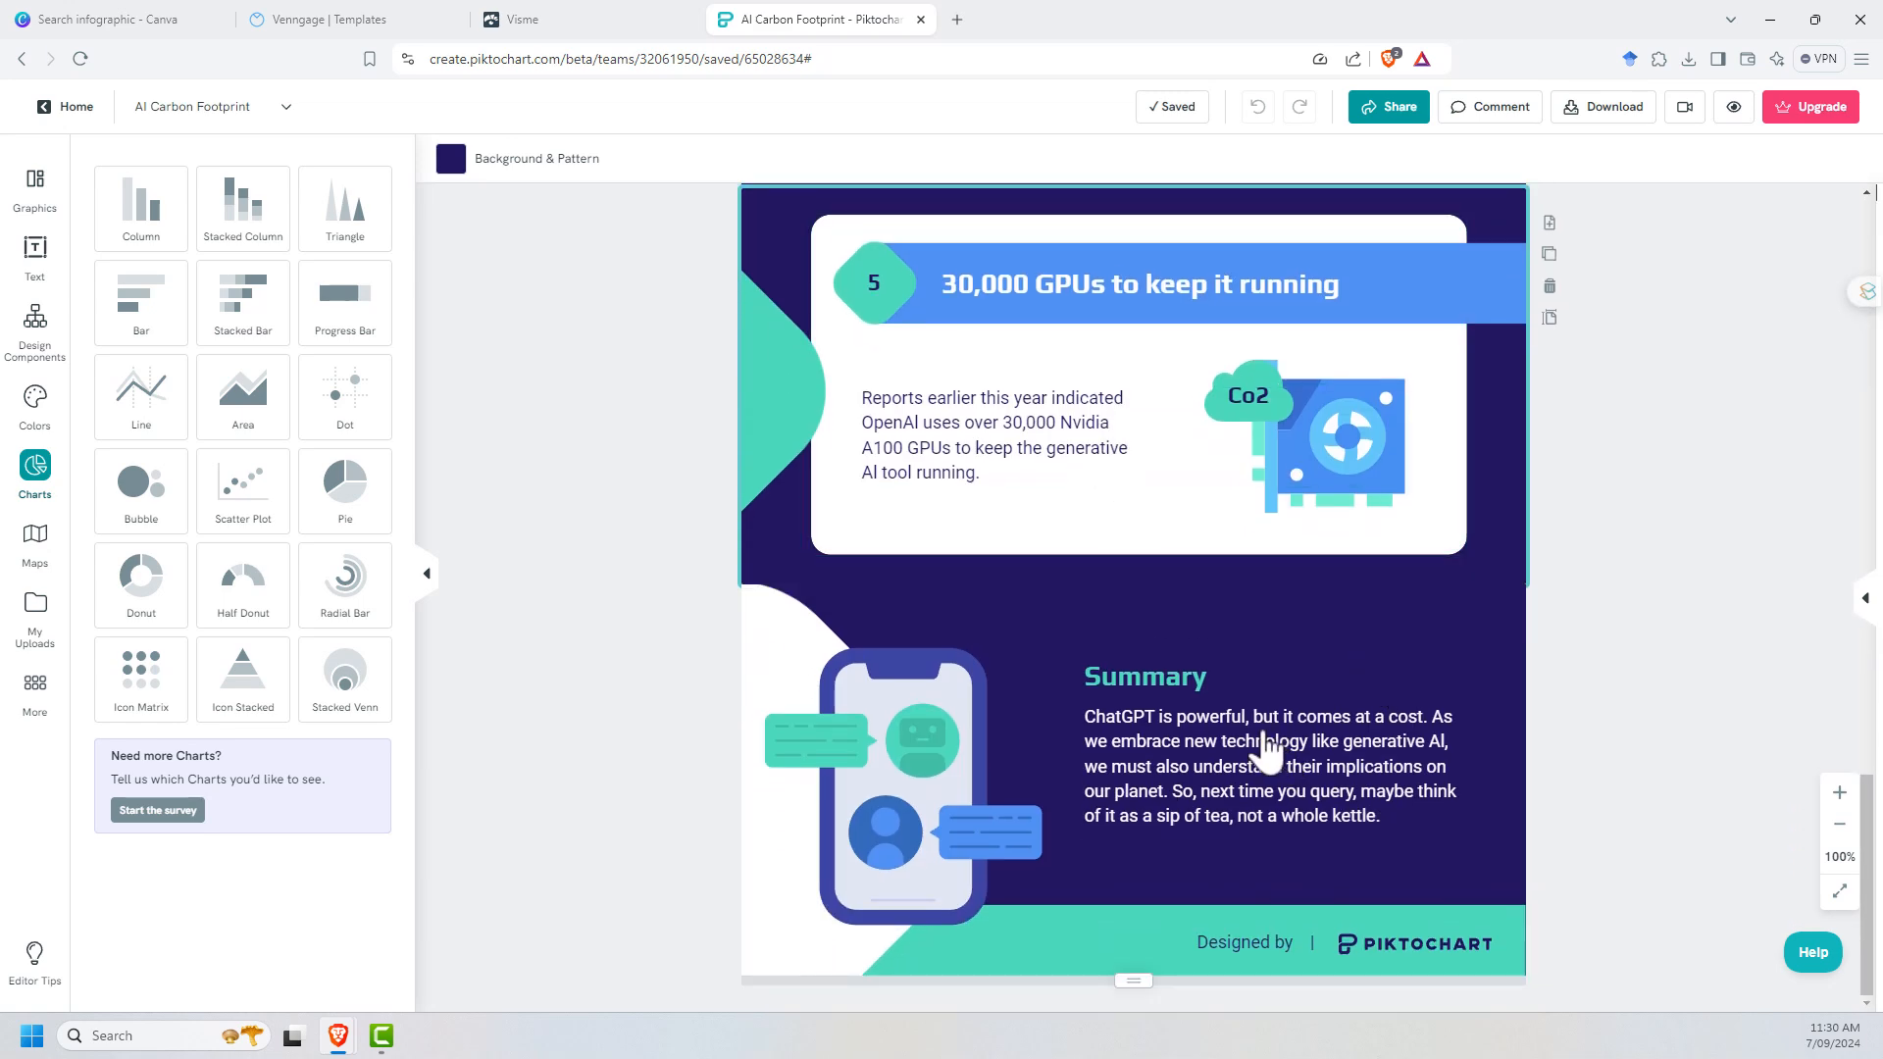
scroll(1099, 532, "up", 15)
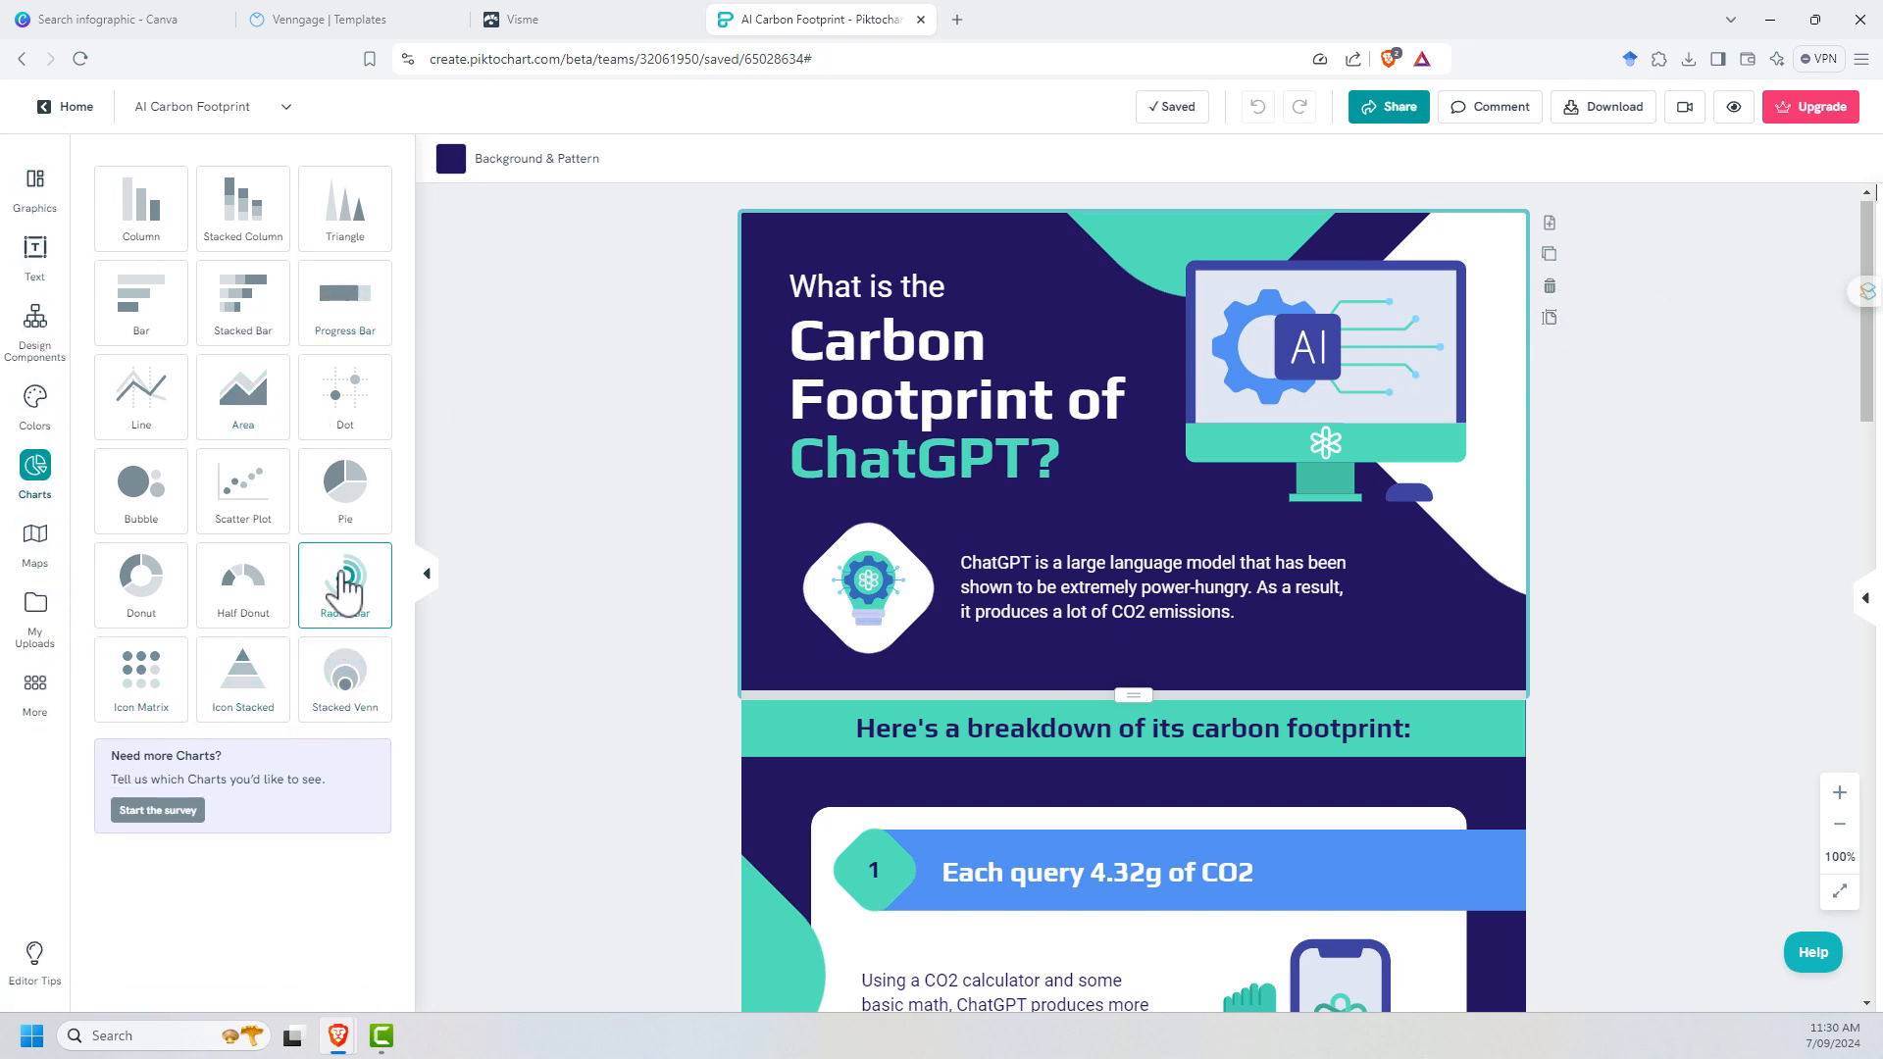
scroll(1097, 442, "down", 4)
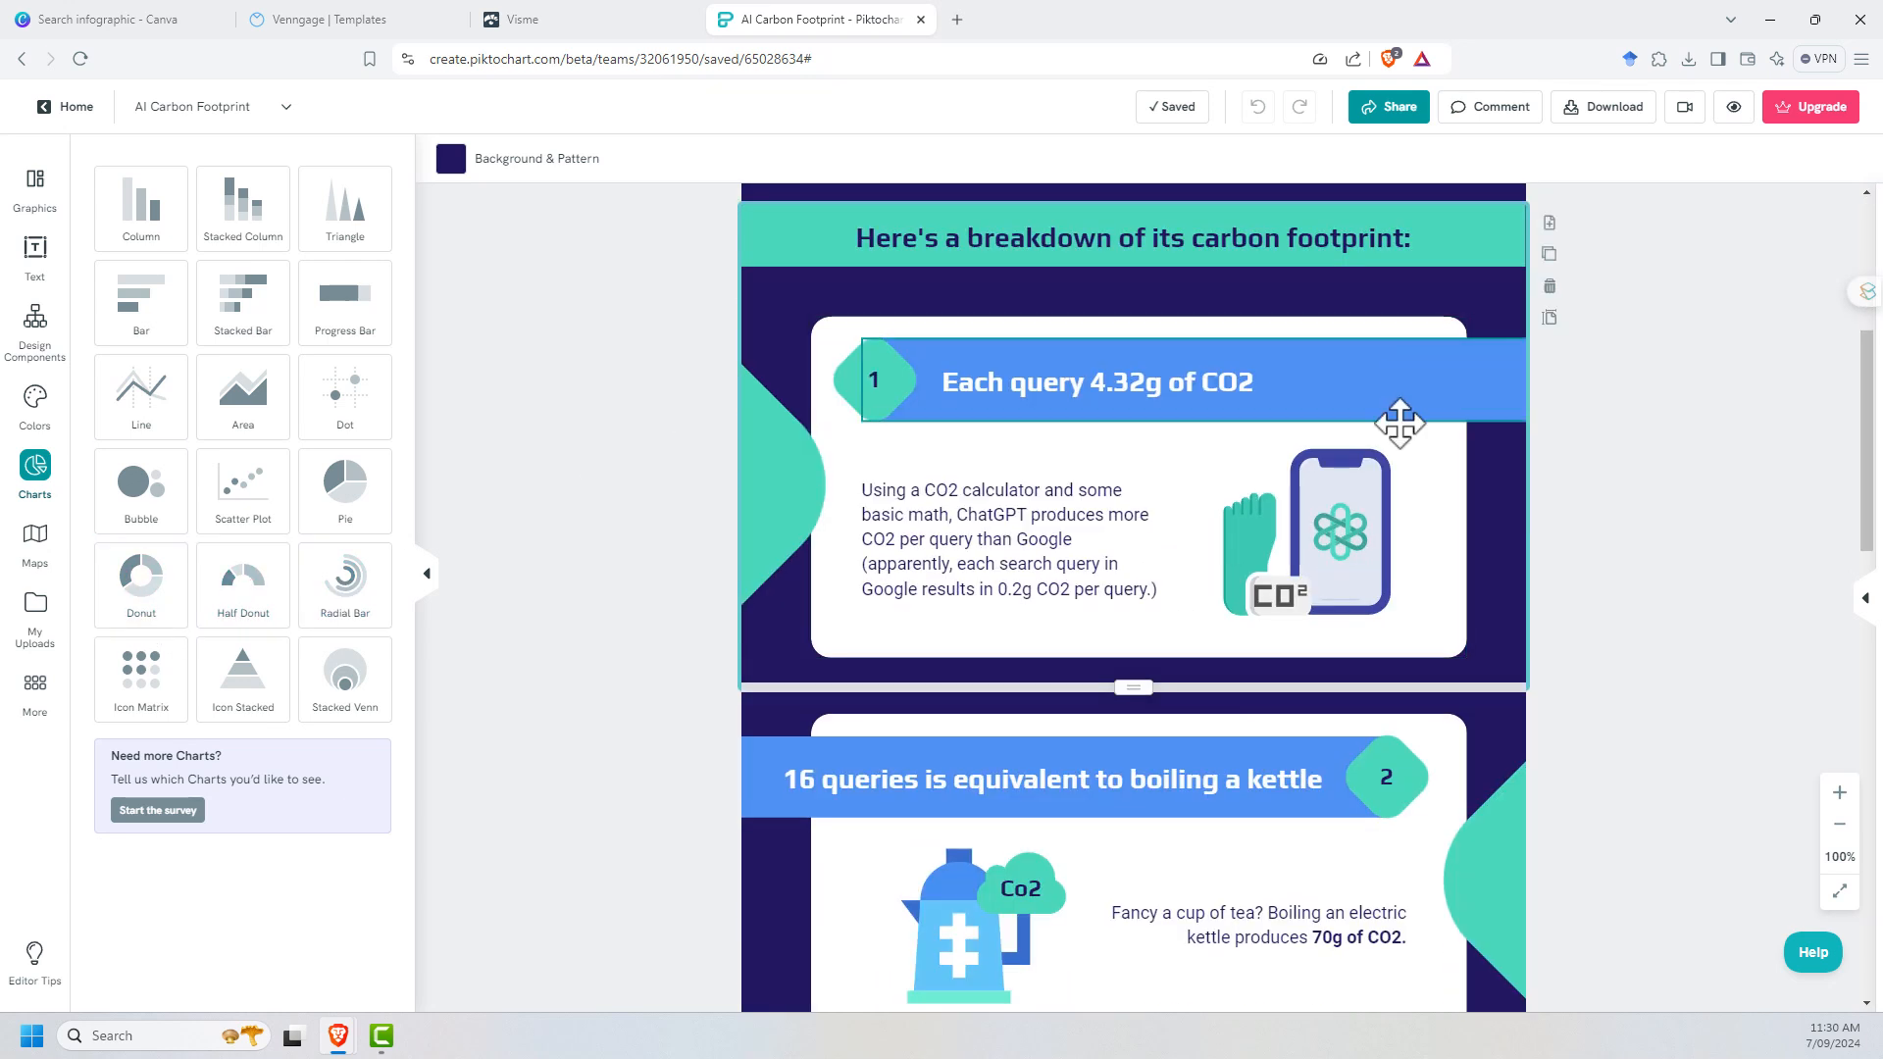
left_click(1316, 547)
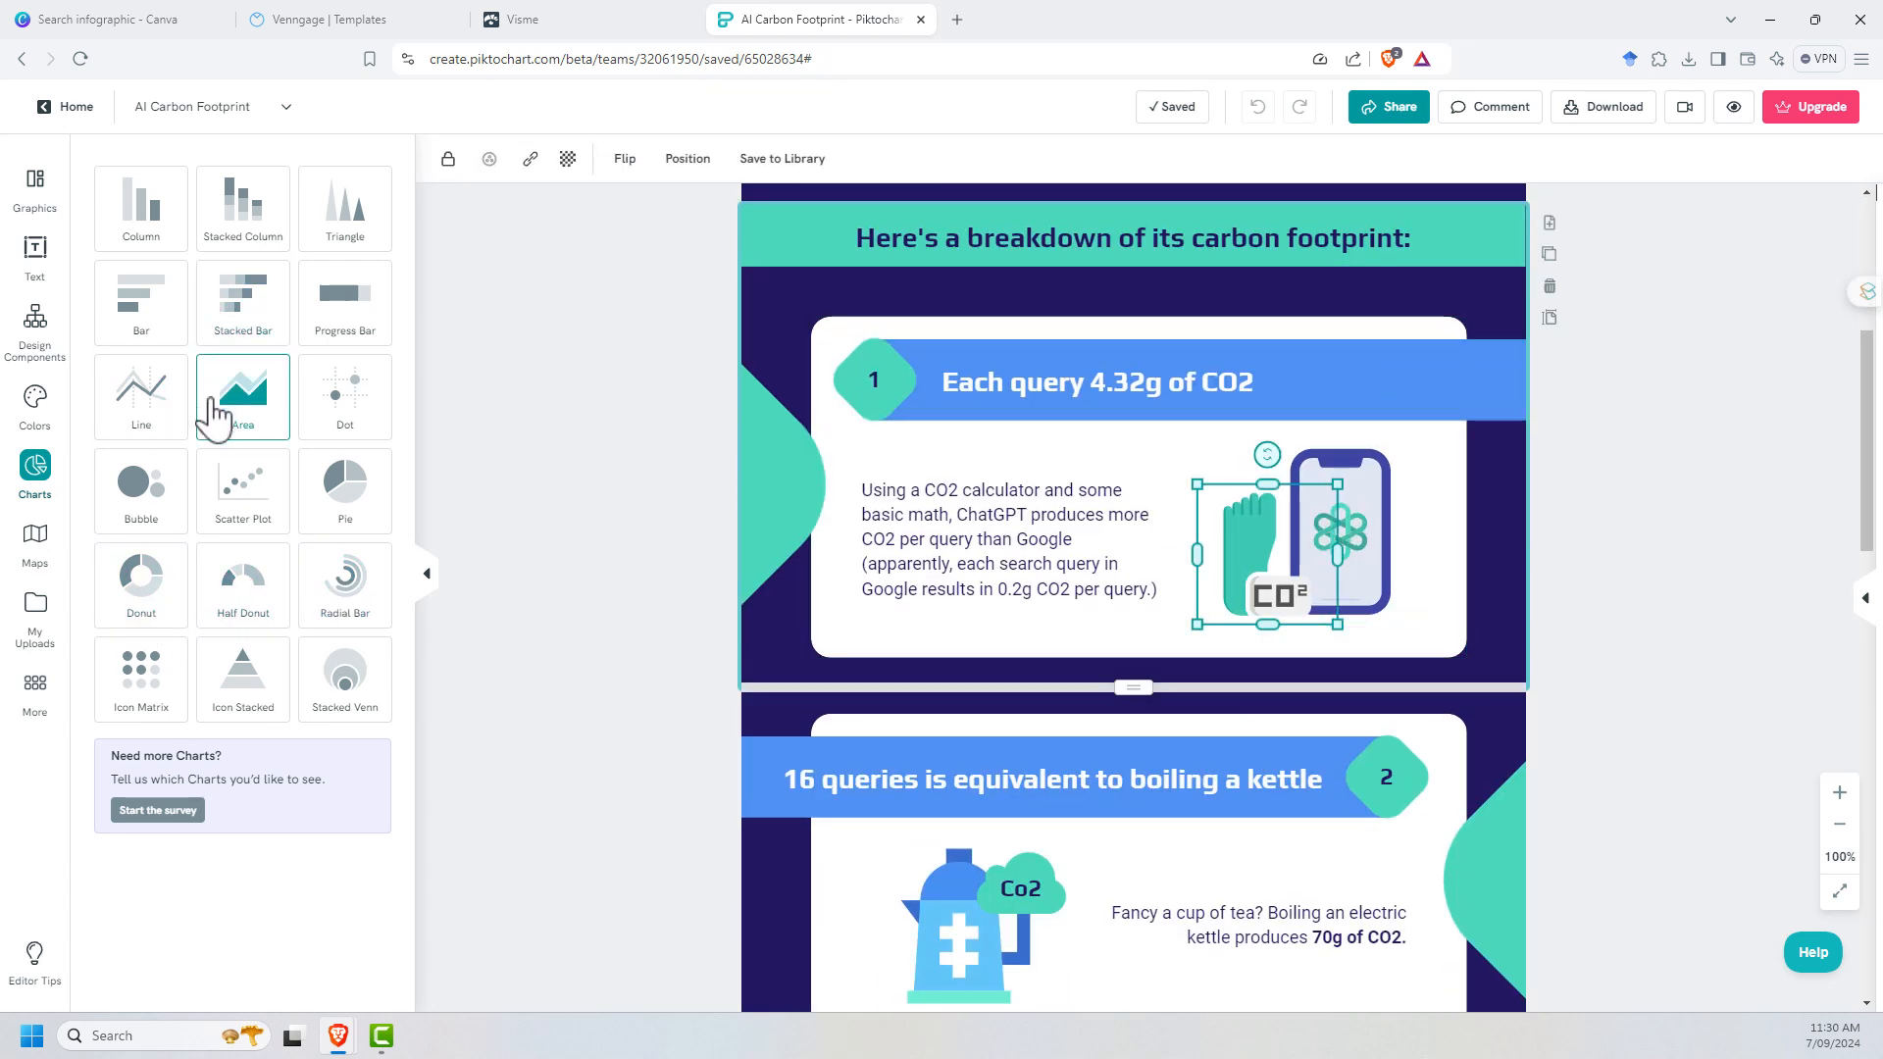
left_click(141, 206)
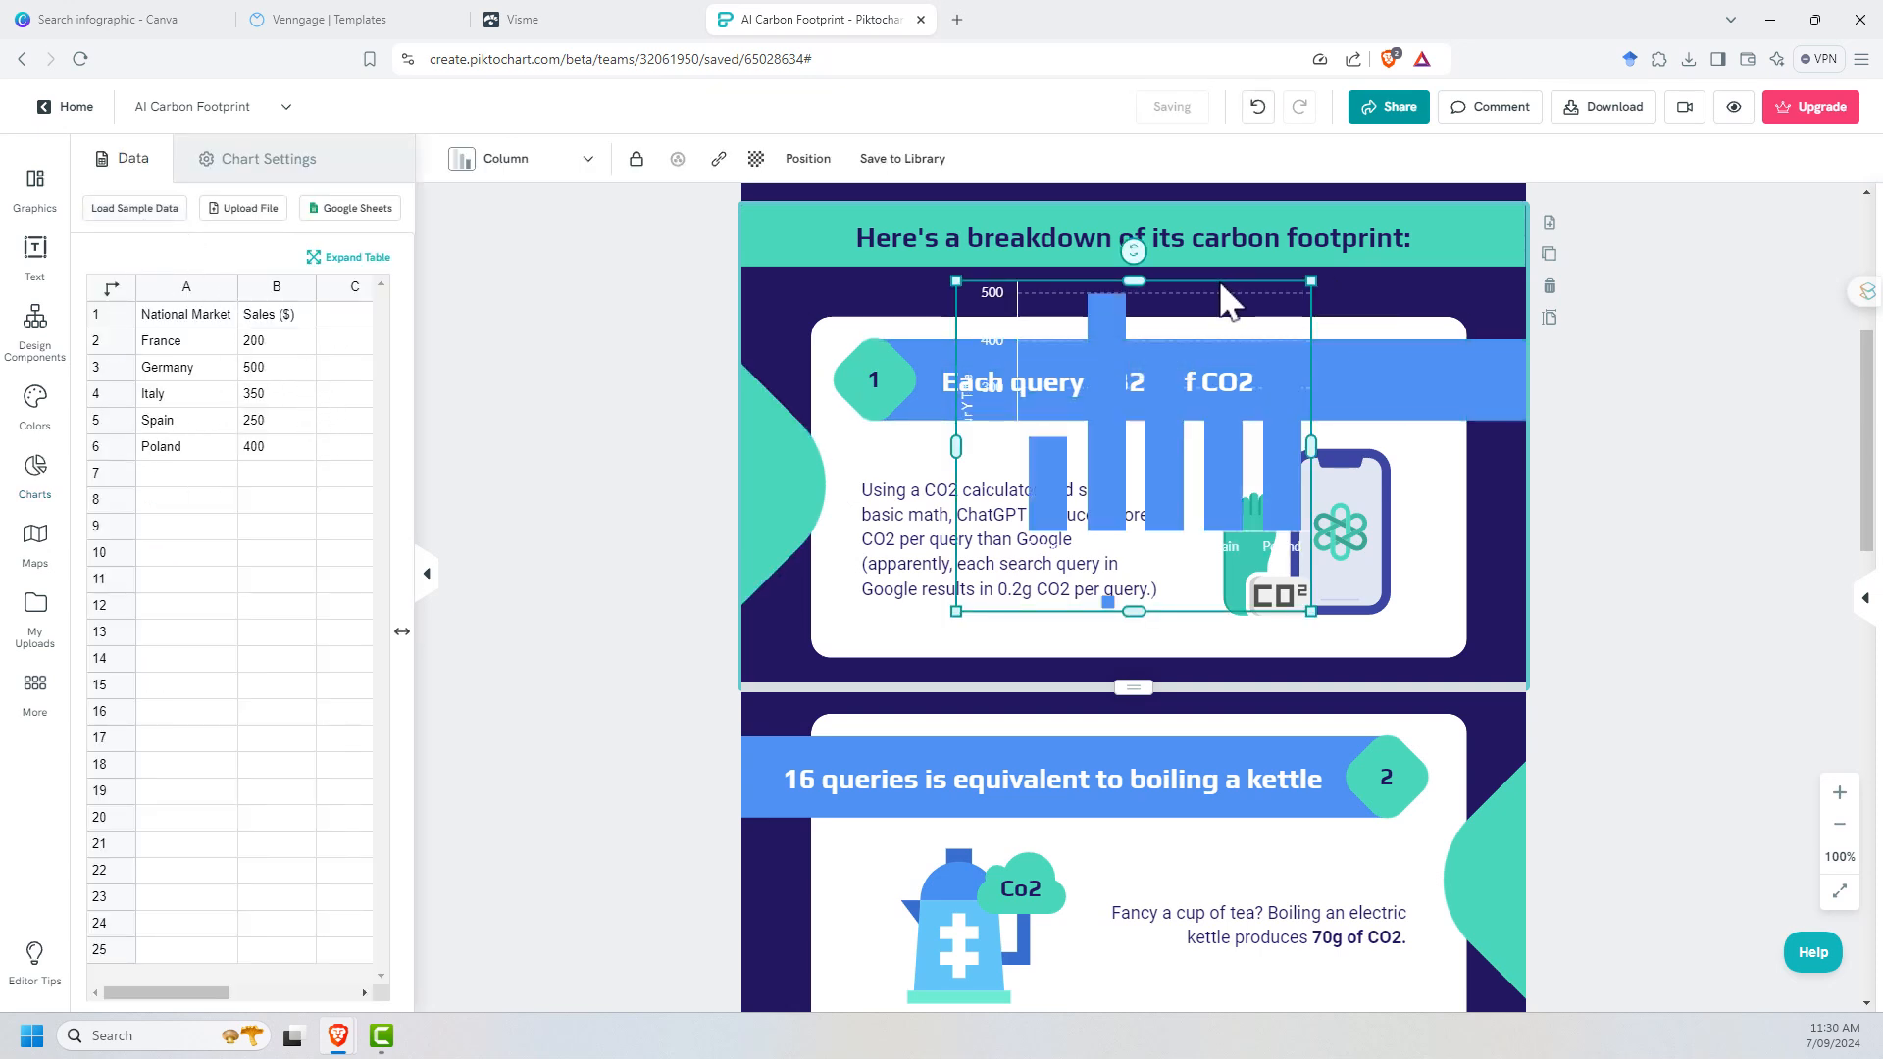
mouse_move(1229, 301)
left_mouse_down()
mouse_move(963, 401)
mouse_move(1427, 316)
mouse_move(1354, 428)
left_mouse_up()
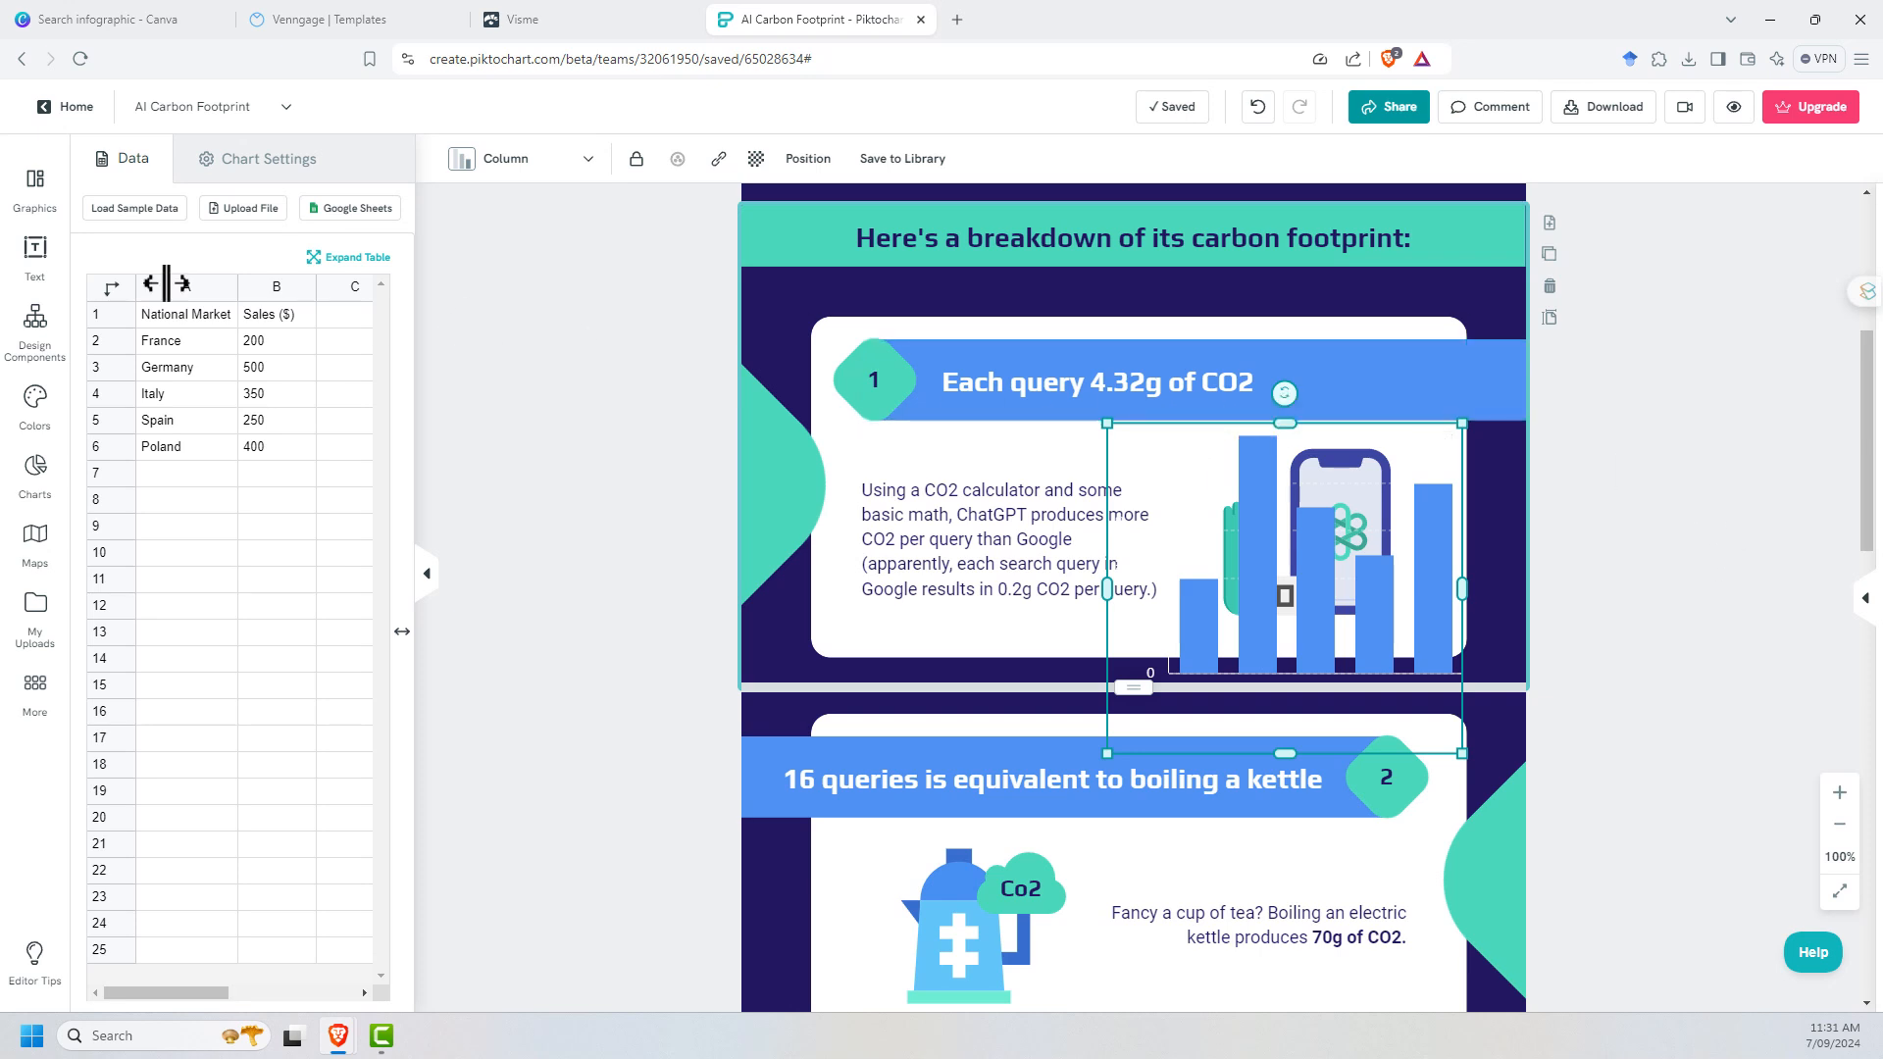
key("Delete")
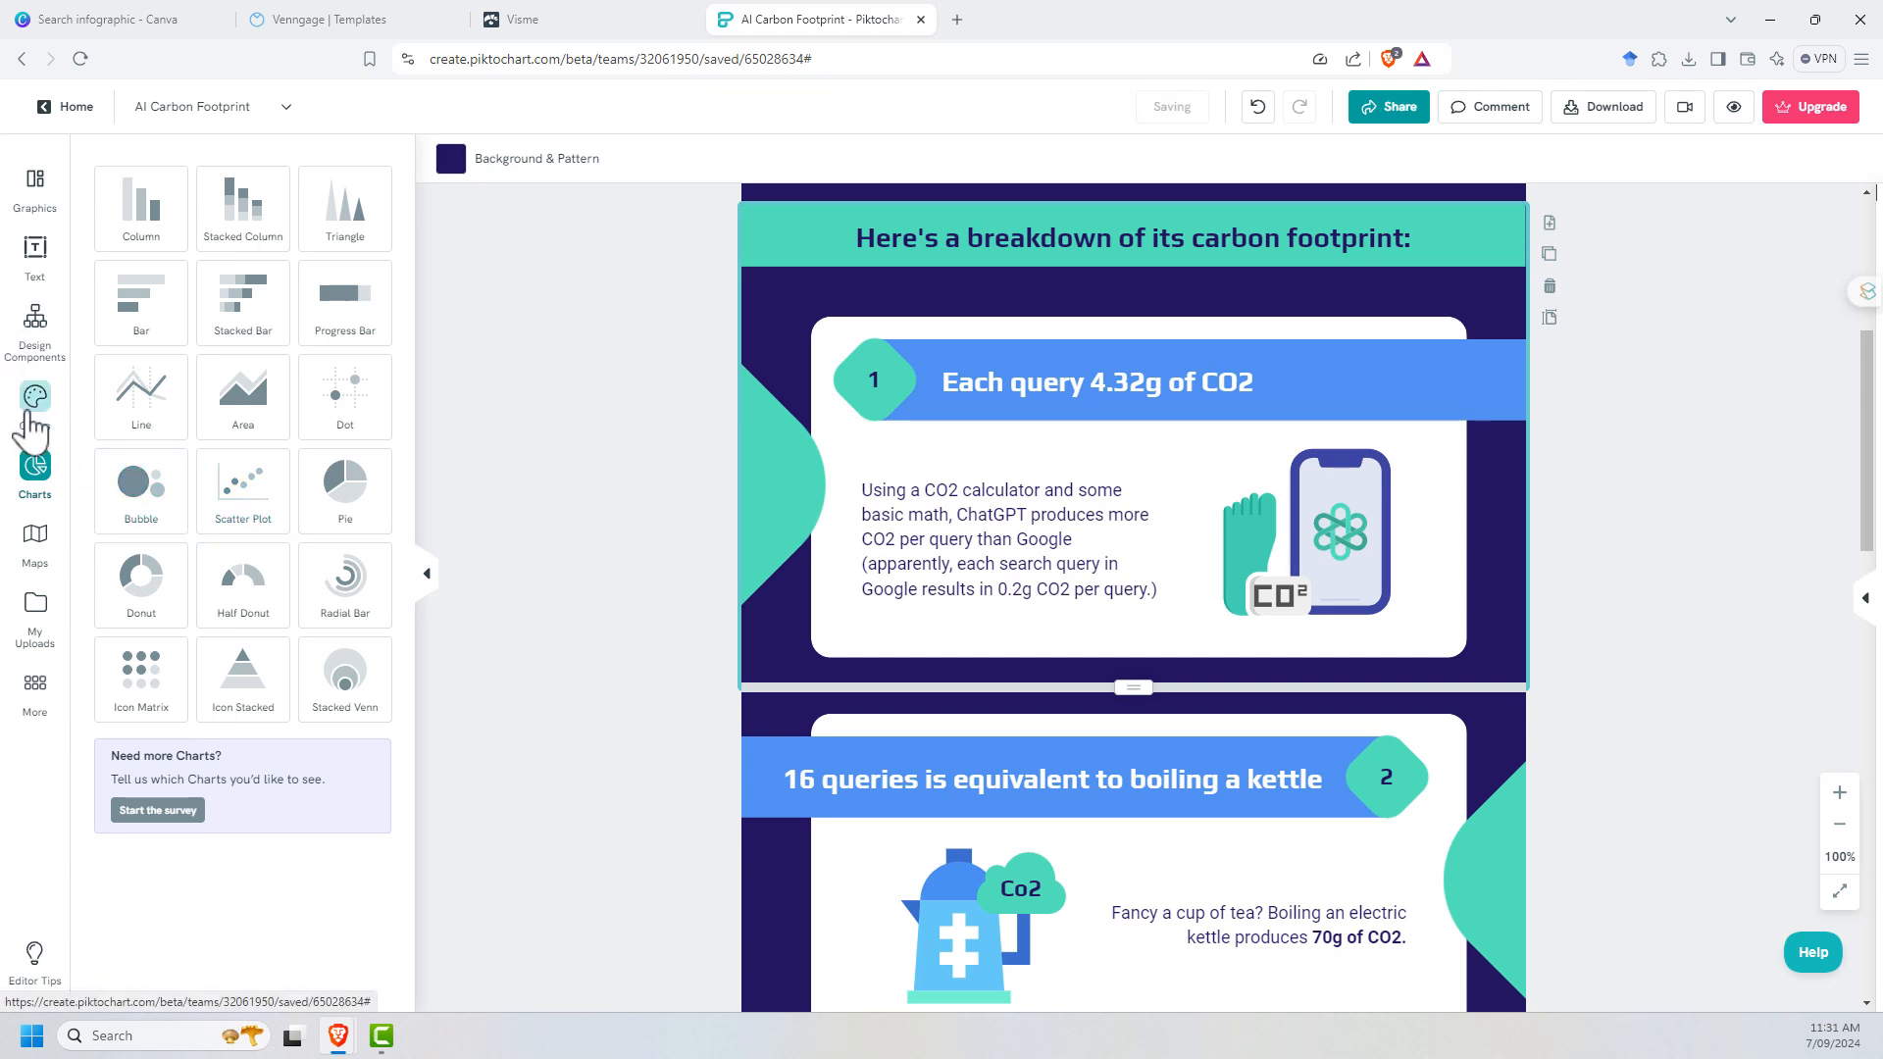
- Browse Piktochart's icon and stock photo libraries, clear the Scenery search, then show Venngage's templates
left_click(35, 186)
scroll(295, 383, "down", 3)
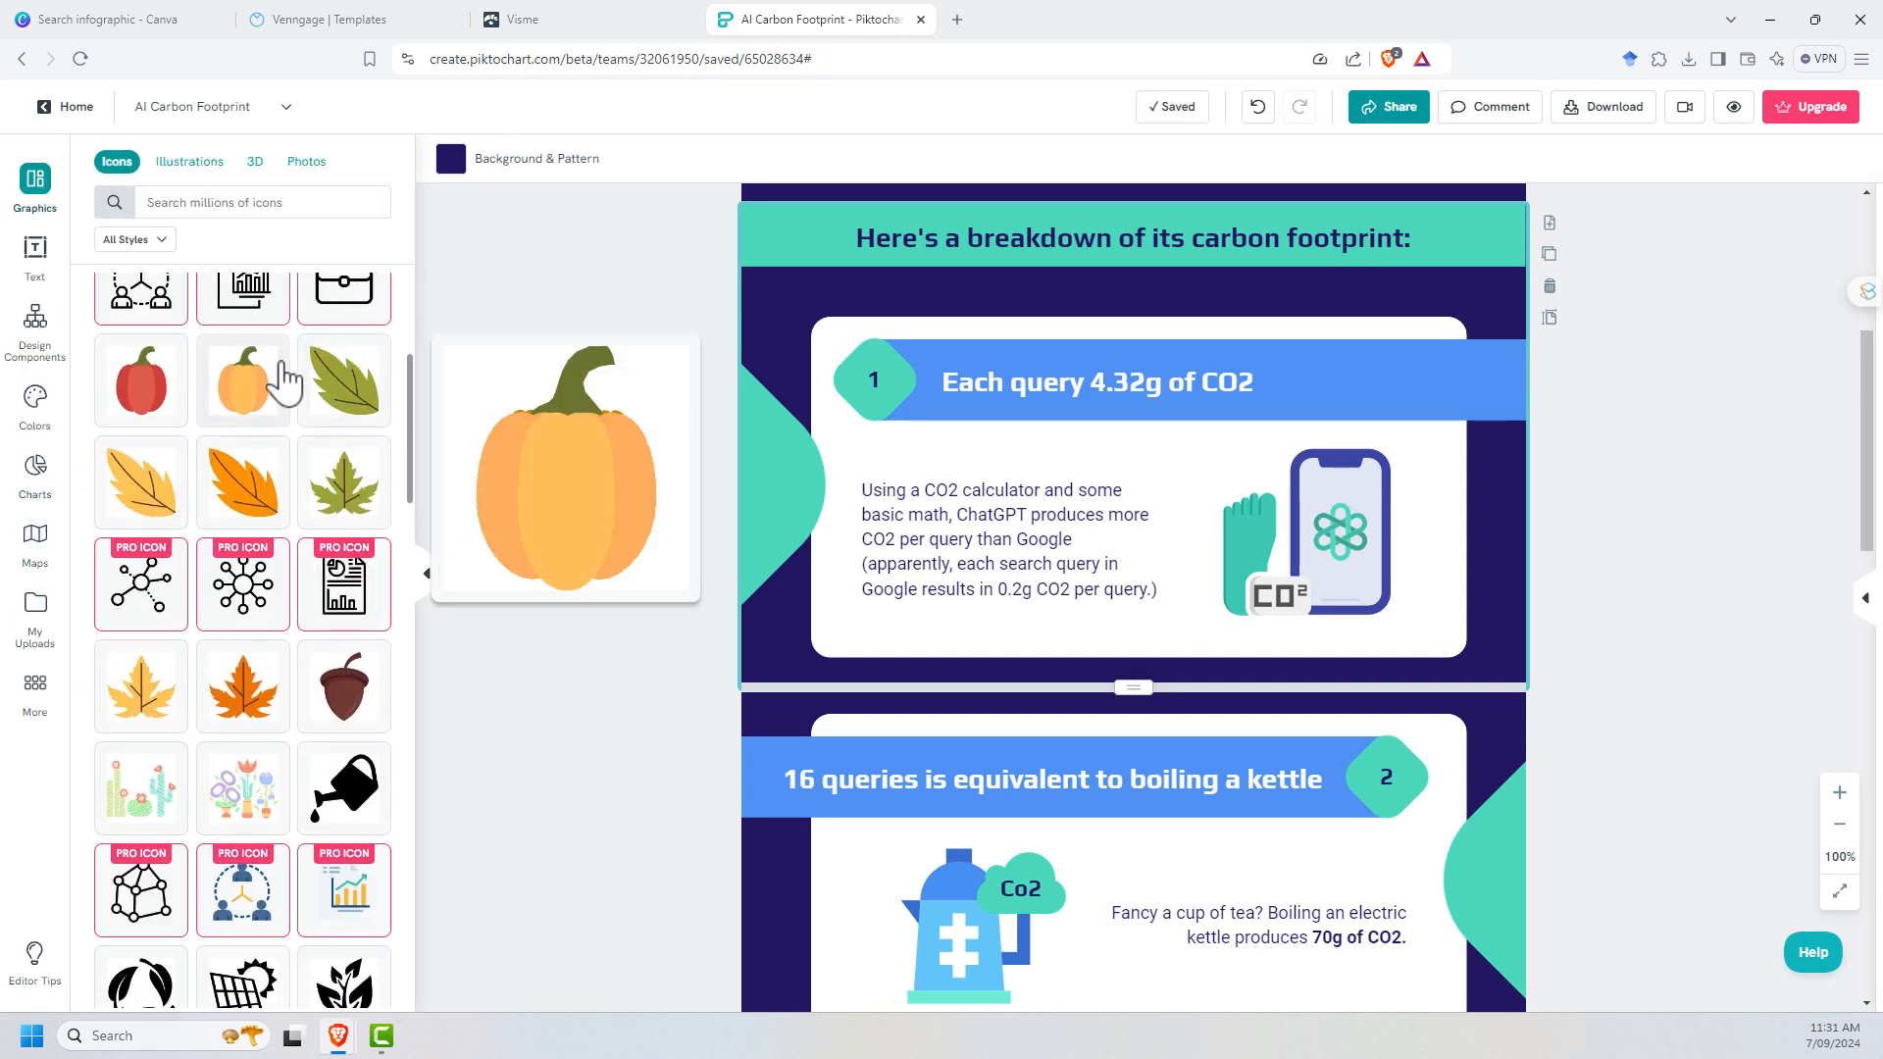
scroll(295, 383, "up", 2)
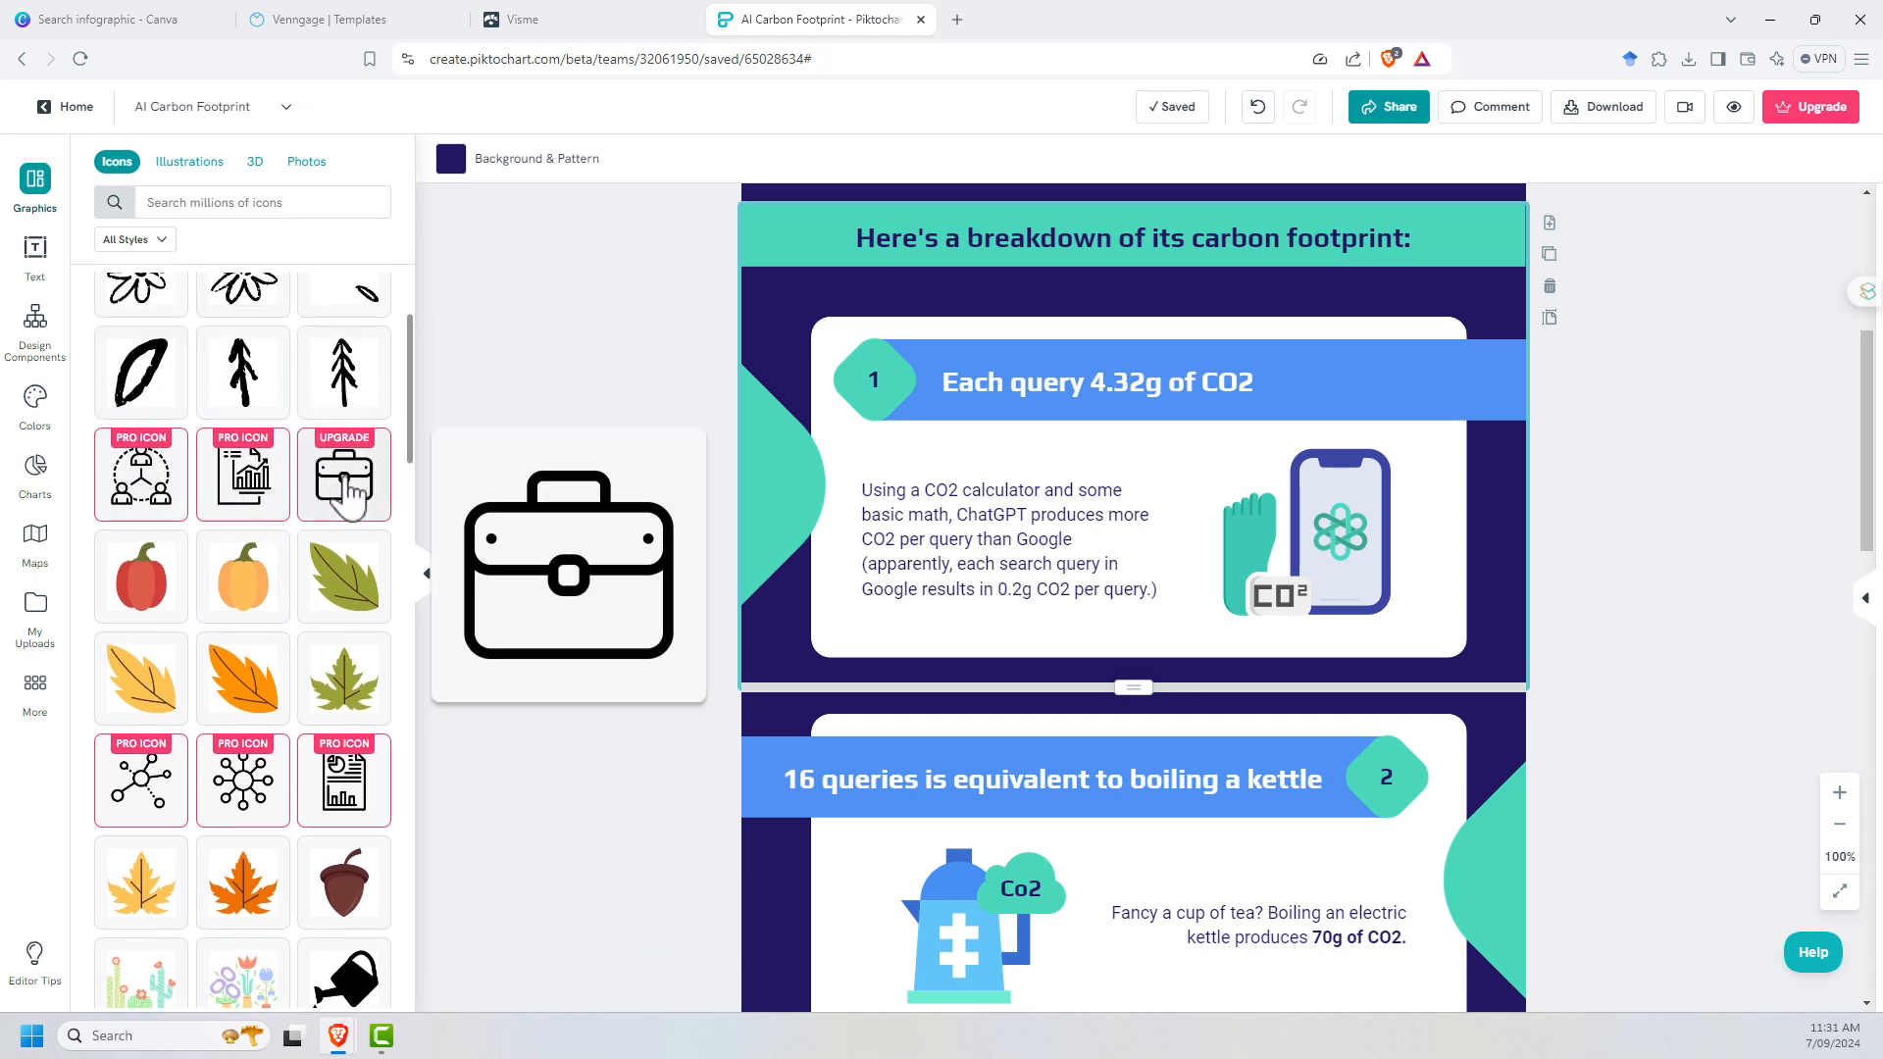
scroll(272, 507, "down", 3)
scroll(250, 529, "down", 5)
scroll(236, 553, "down", 4)
scroll(229, 560, "down", 5)
scroll(221, 618, "down", 5)
scroll(206, 737, "down", 3)
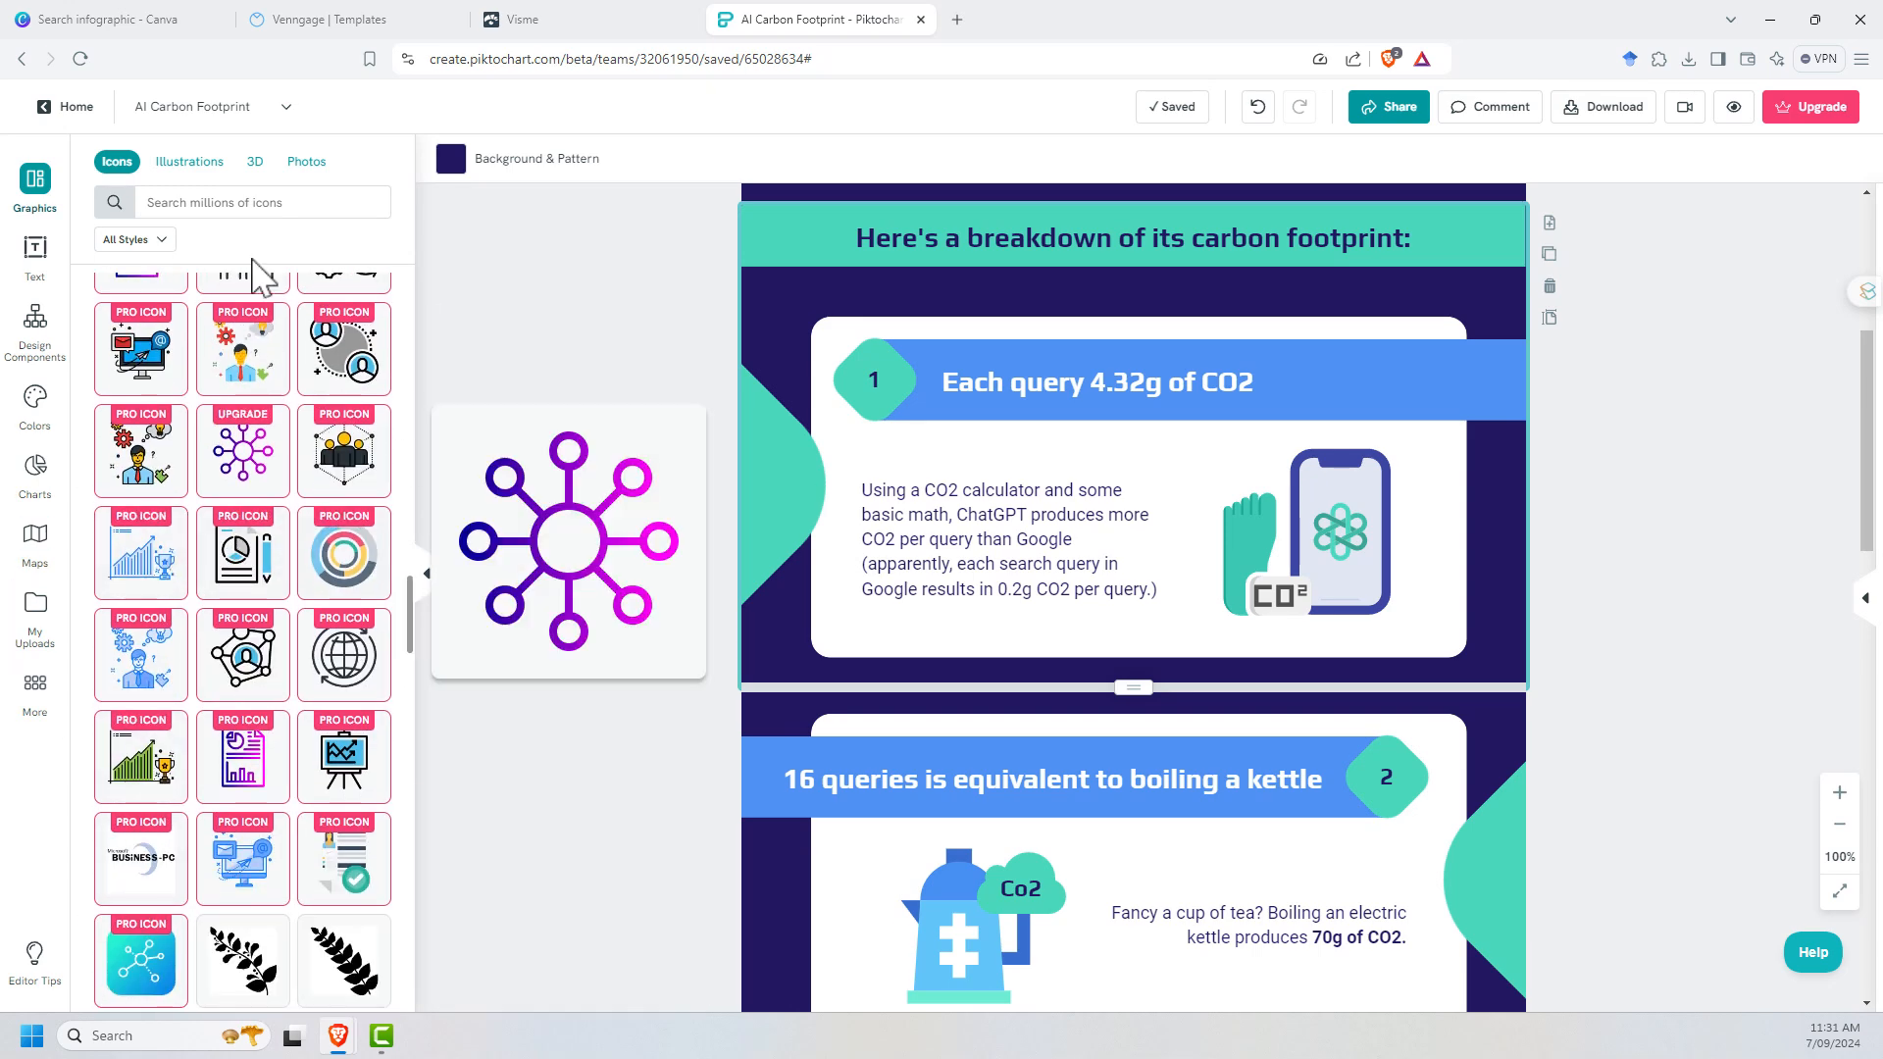
scroll(177, 735, "up", 5)
scroll(155, 441, "up", 4)
scroll(147, 295, "up", 5)
scroll(149, 266, "up", 5)
left_click(306, 161)
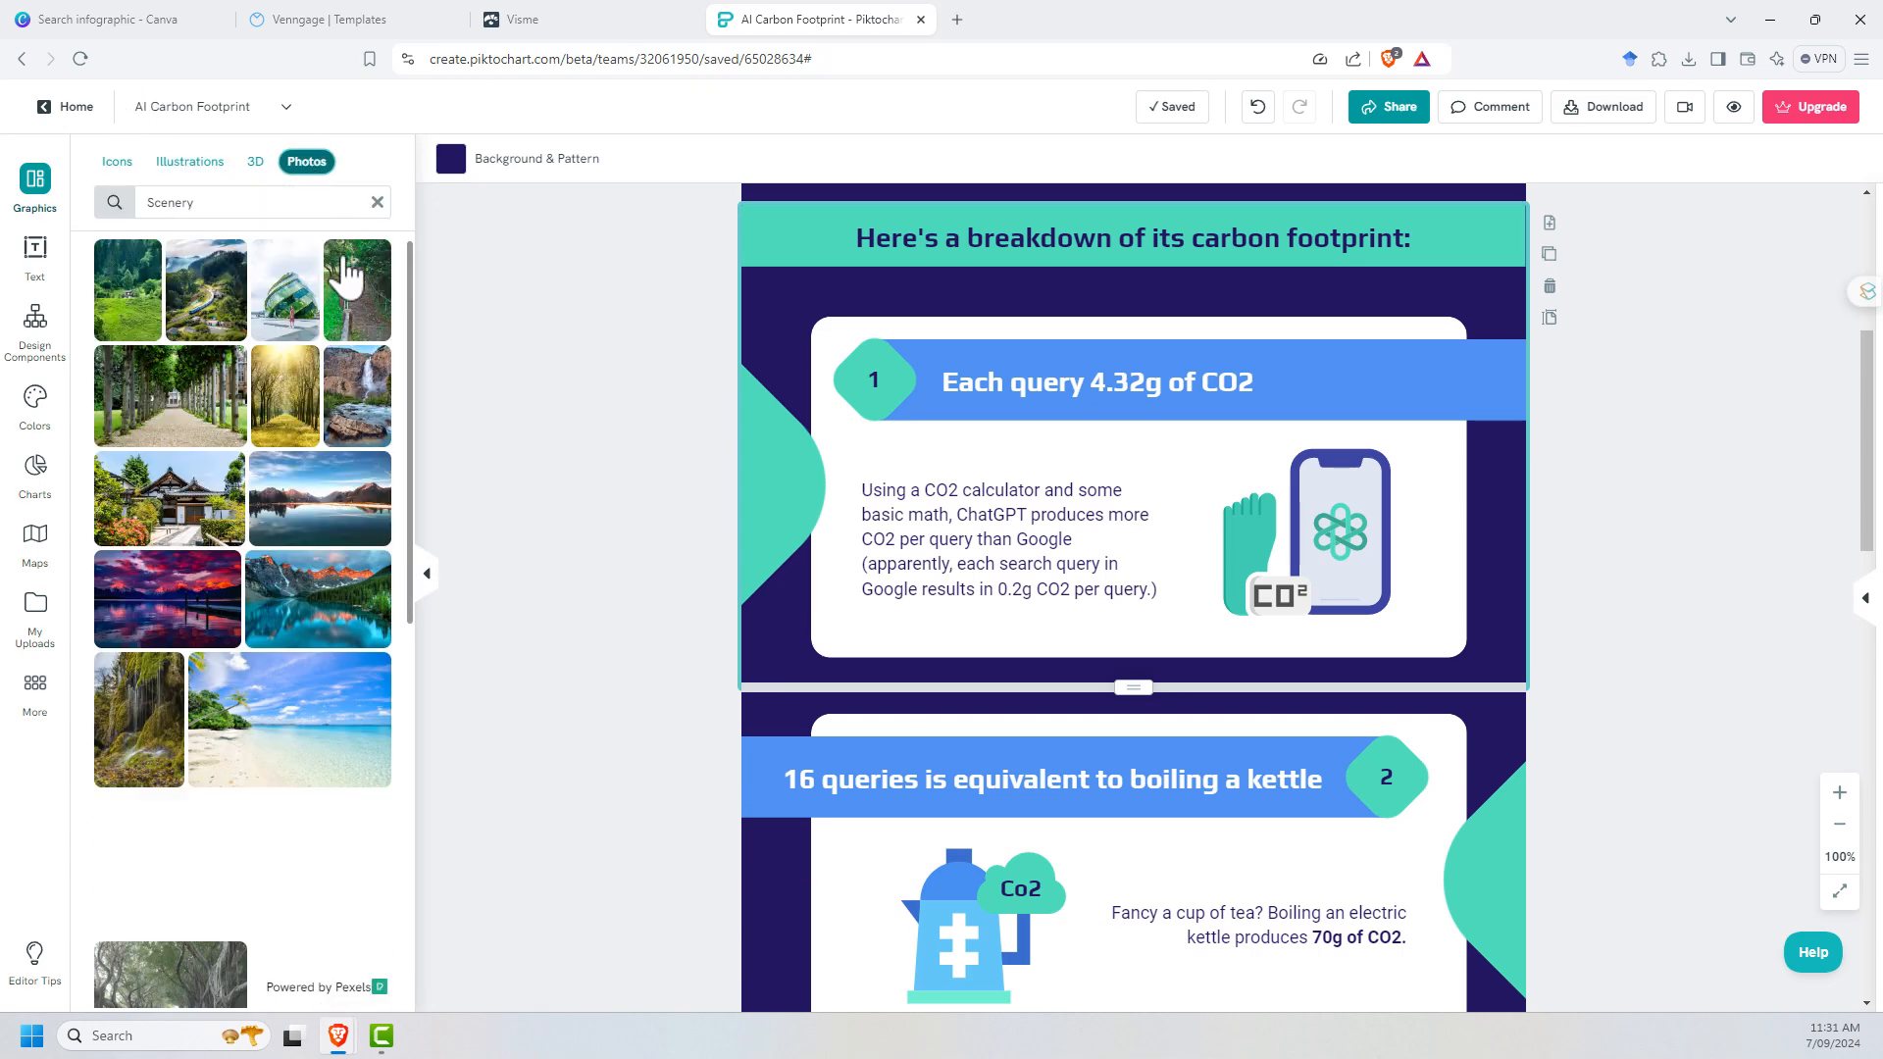
left_click(195, 202)
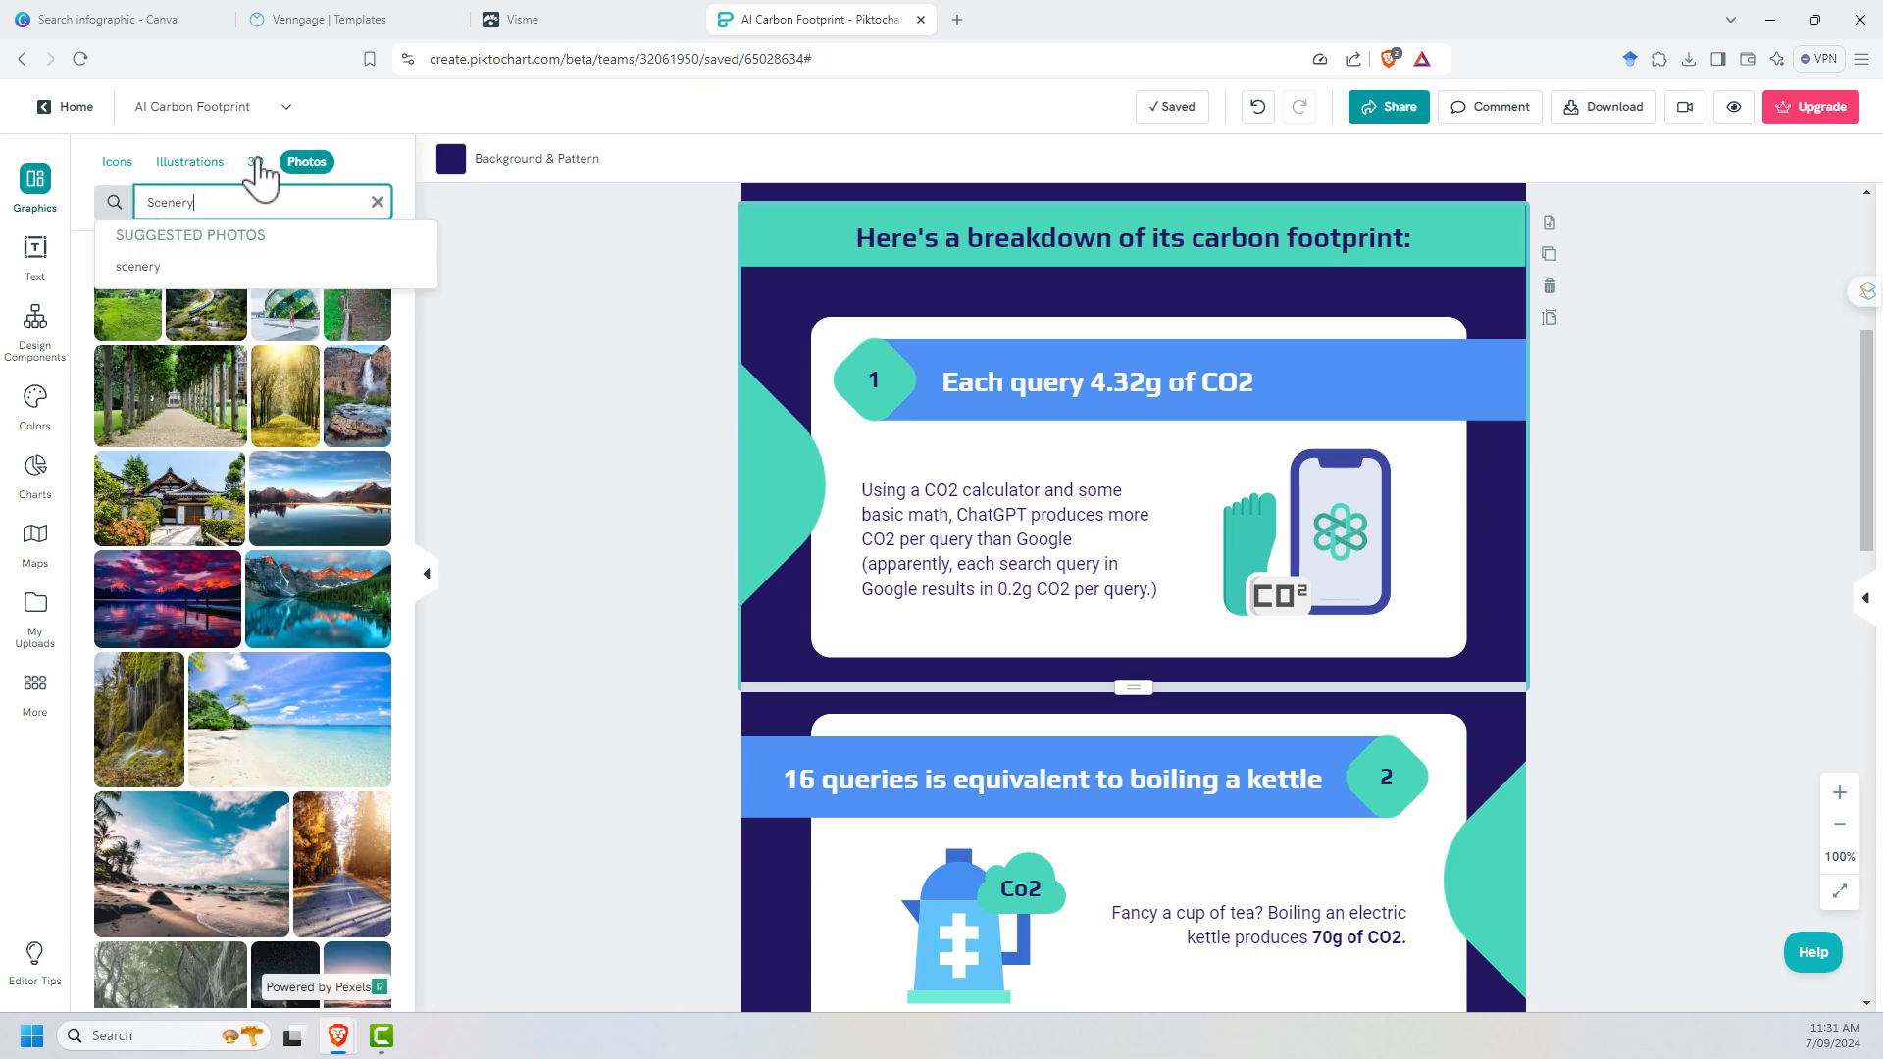
left_click(378, 201)
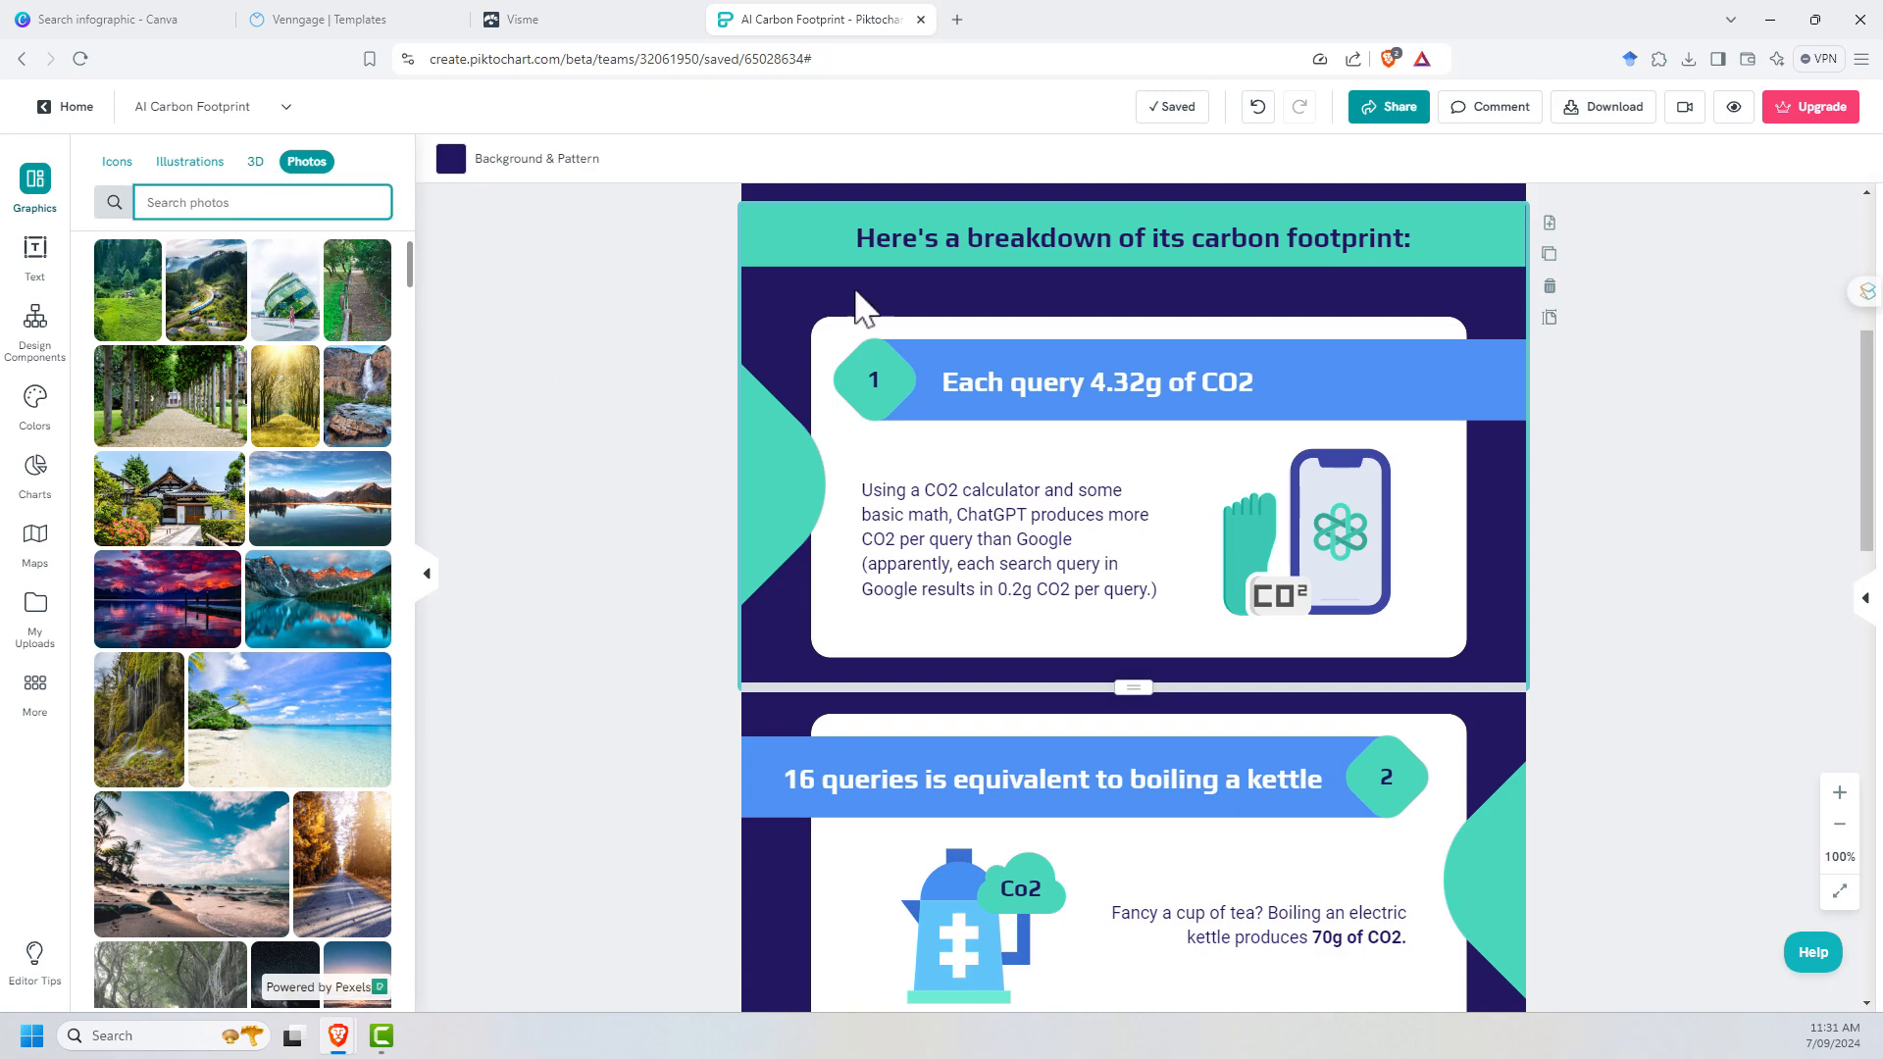
key("ctrl+2")
scroll(968, 566, "down", 3)
scroll(970, 566, "up", 3)
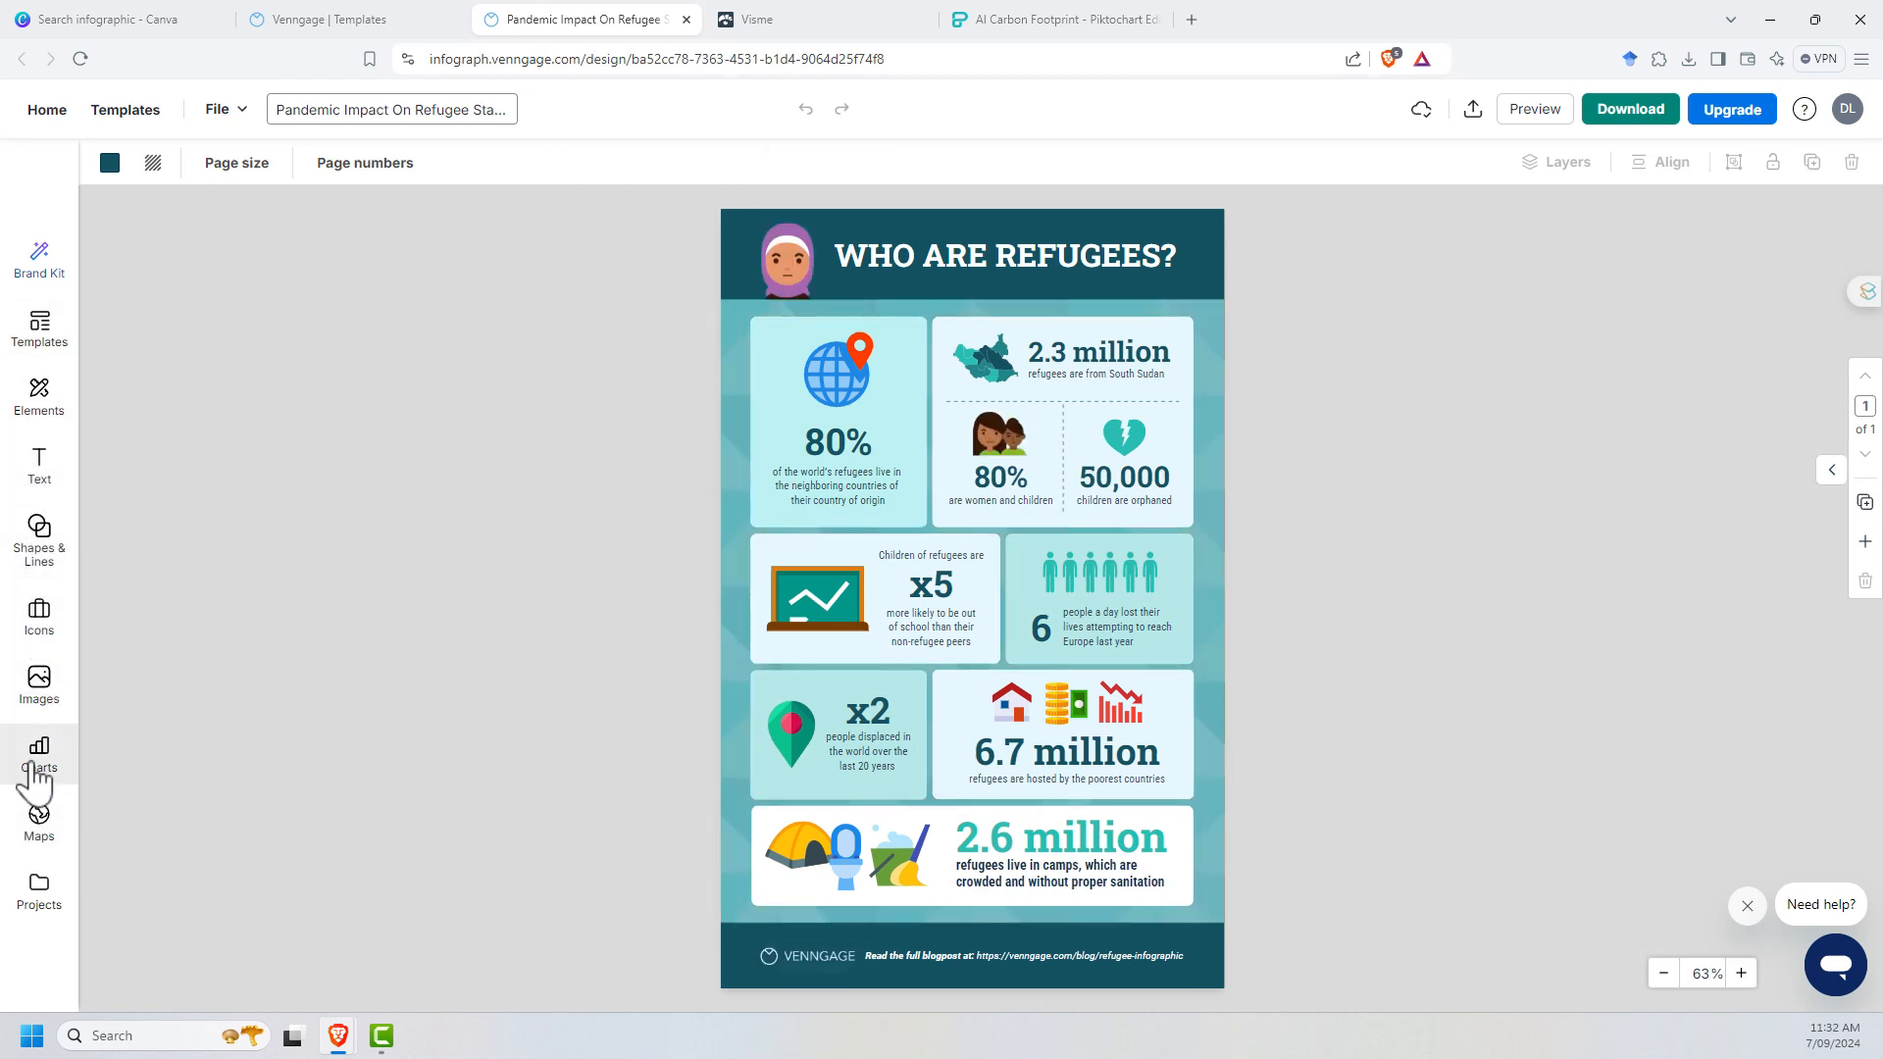
- Compare Venngage's and Piktochart's chart type panels, then move on to Visme's template dashboard
left_click(38, 757)
scroll(166, 589, "down", 5)
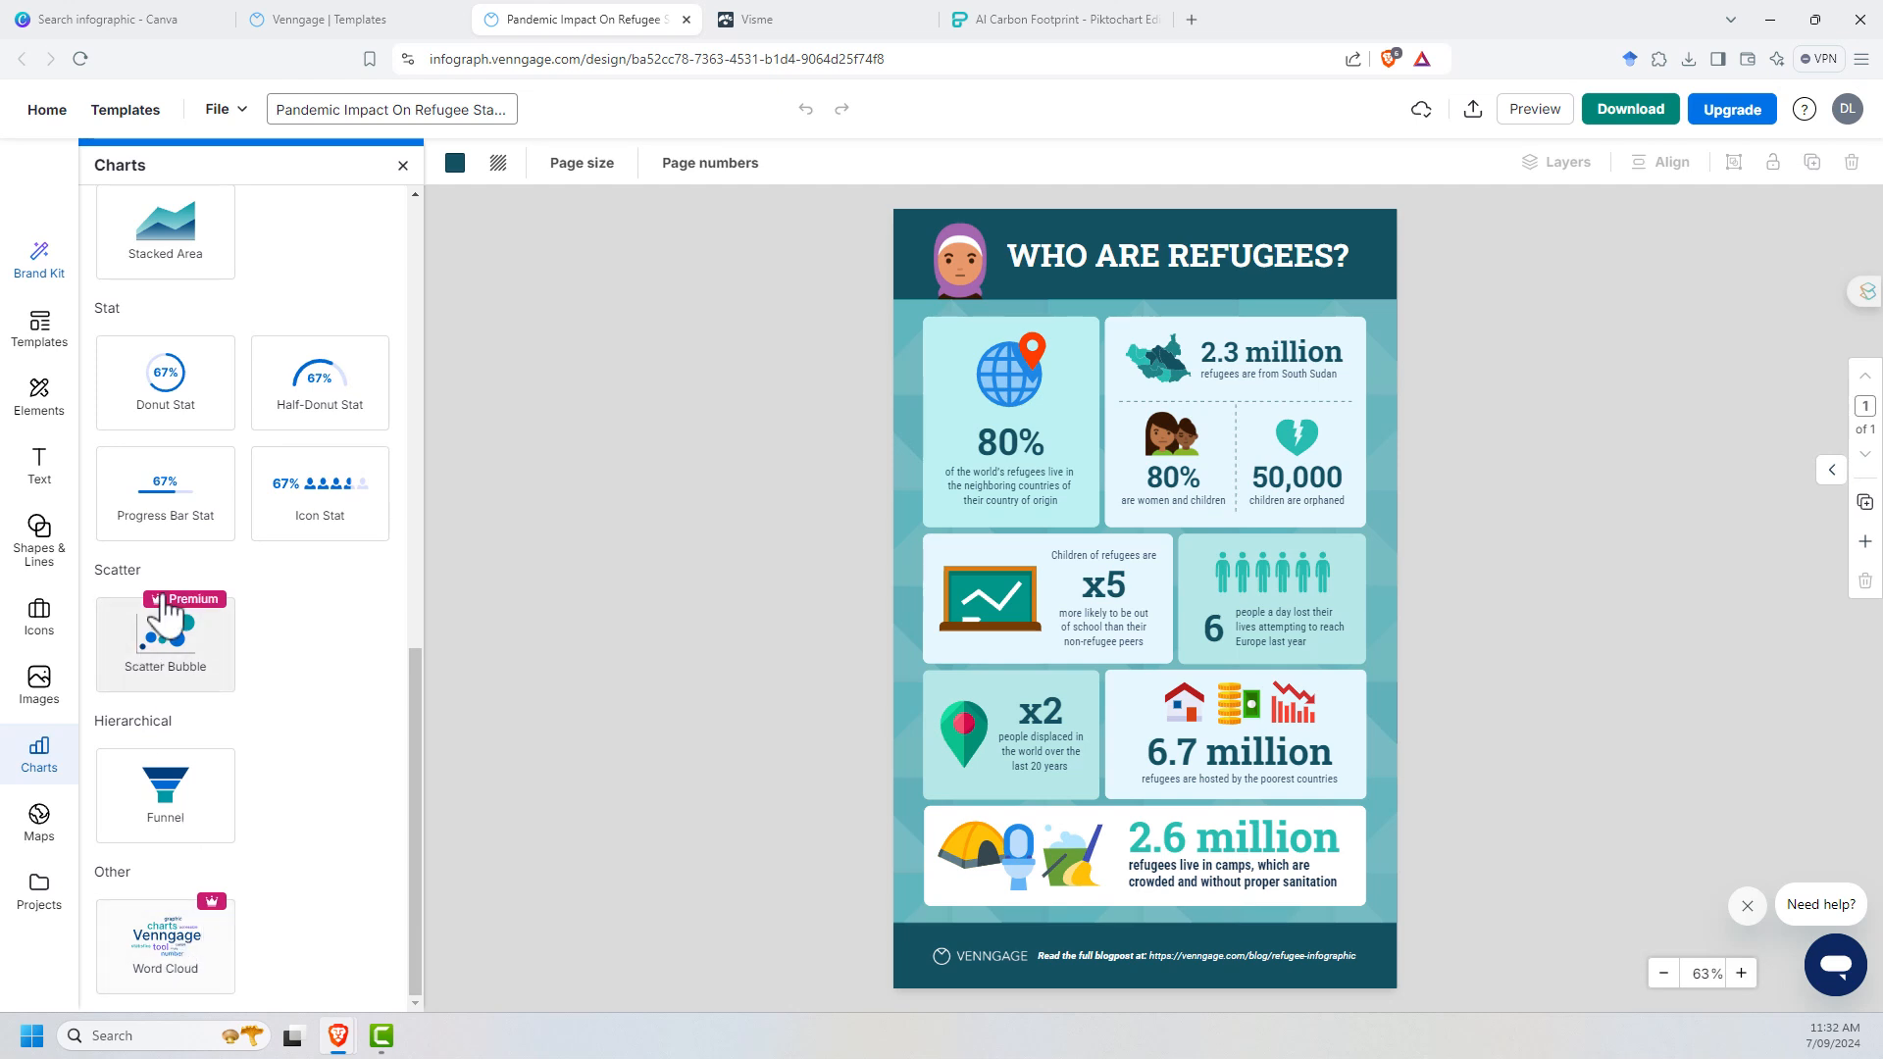
scroll(308, 677, "up", 5)
scroll(398, 537, "up", 5)
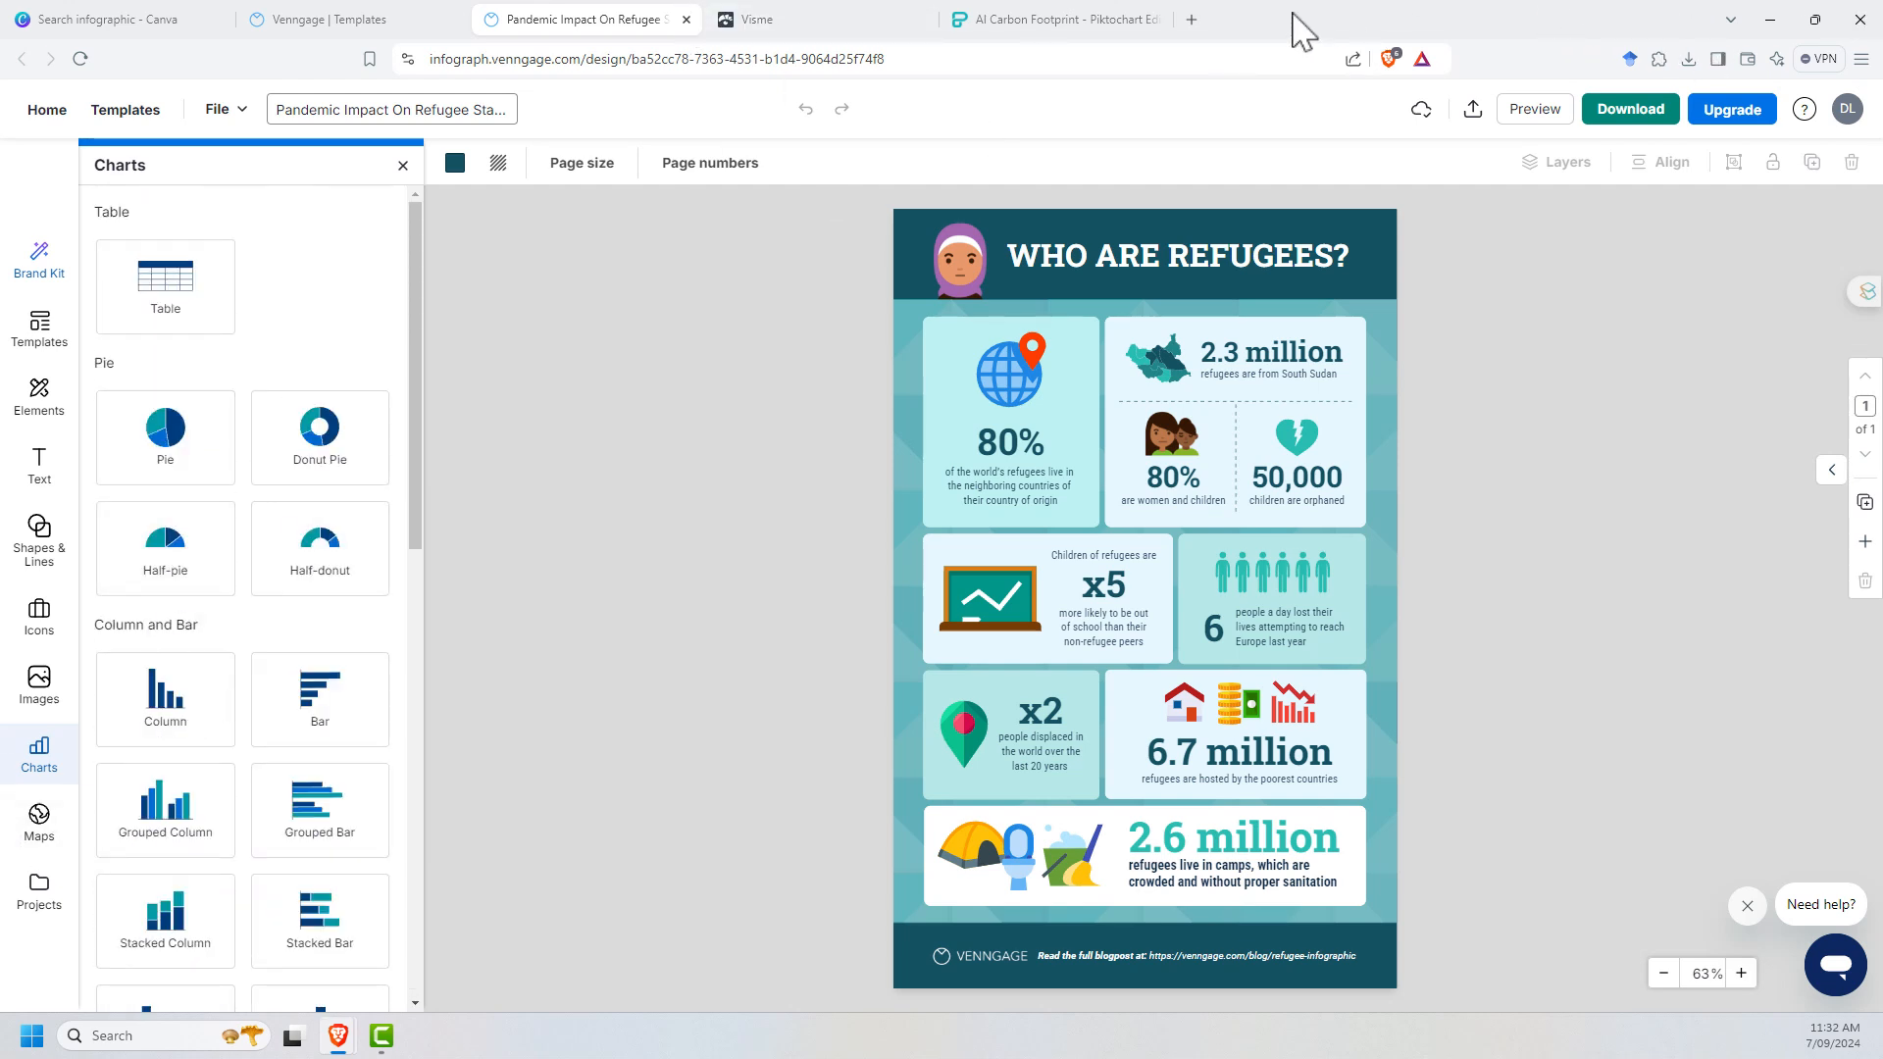
left_click(1030, 19)
left_click(36, 474)
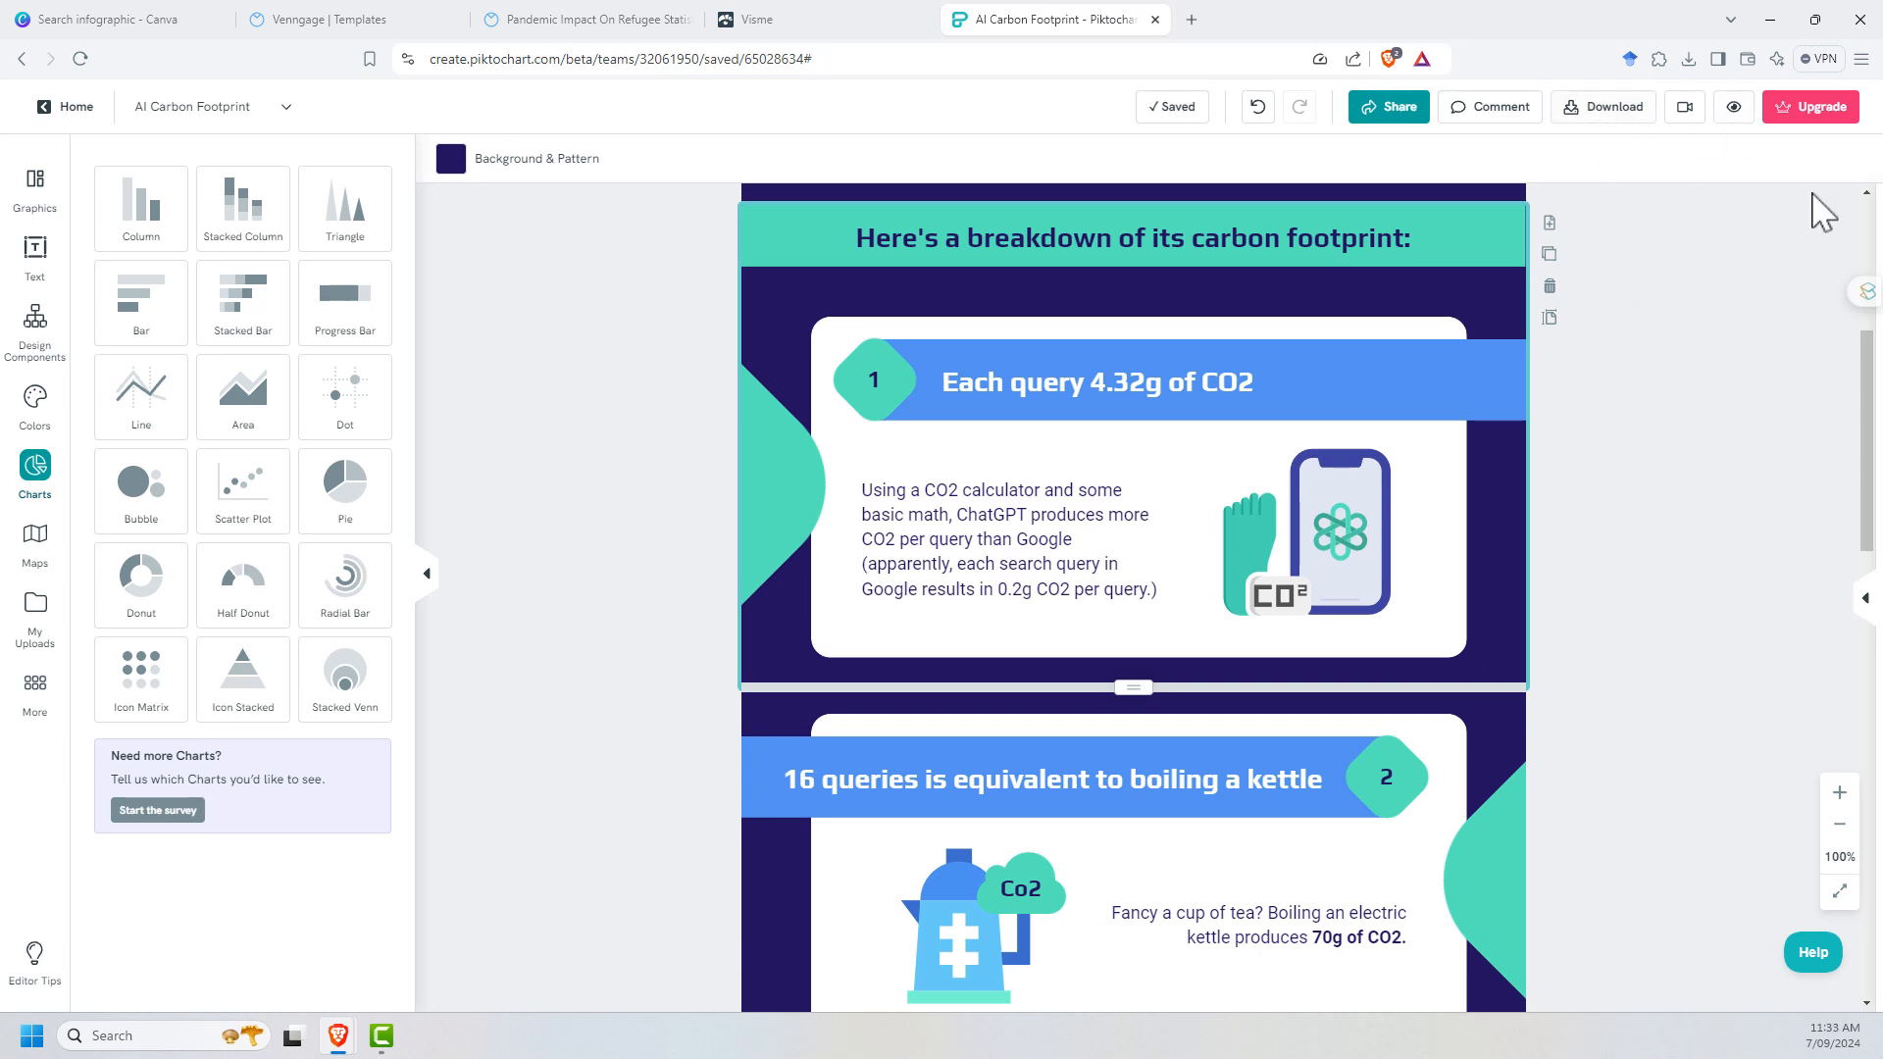
scroll(1663, 368, "up", 4)
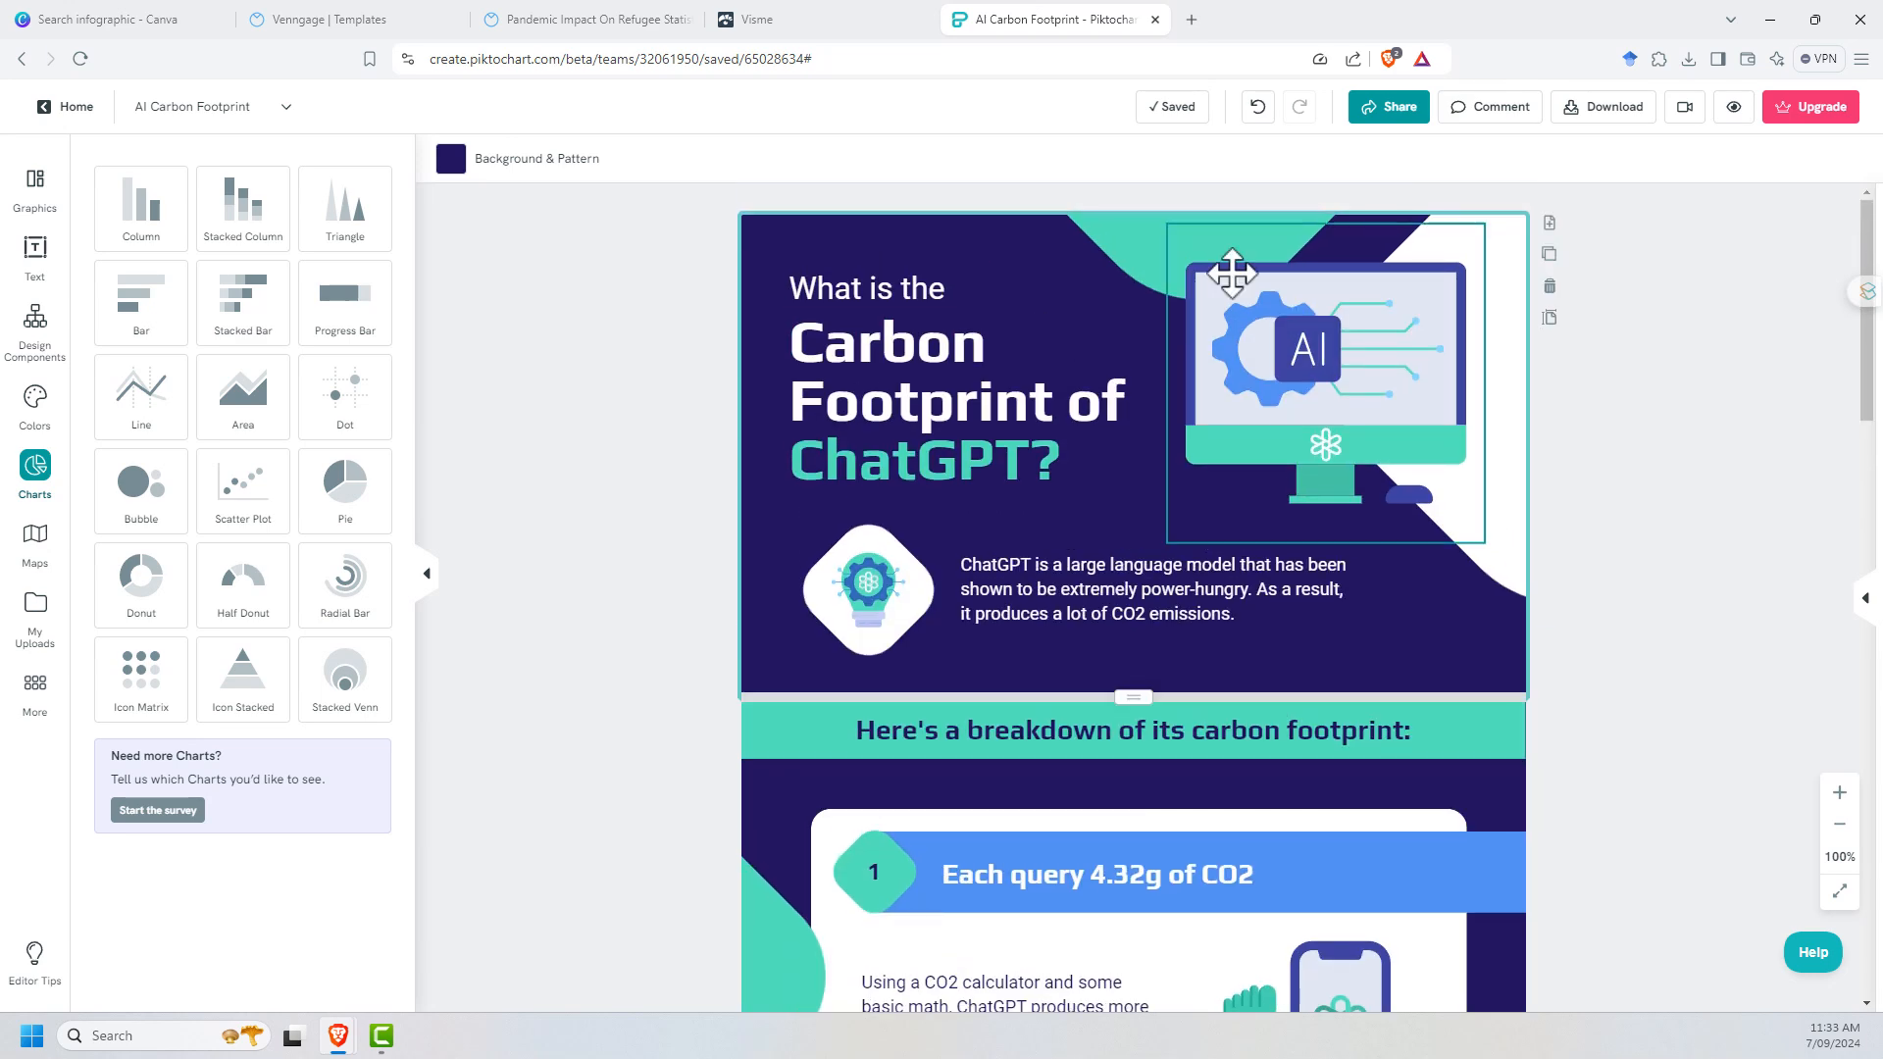
left_click(596, 18)
left_click(795, 19)
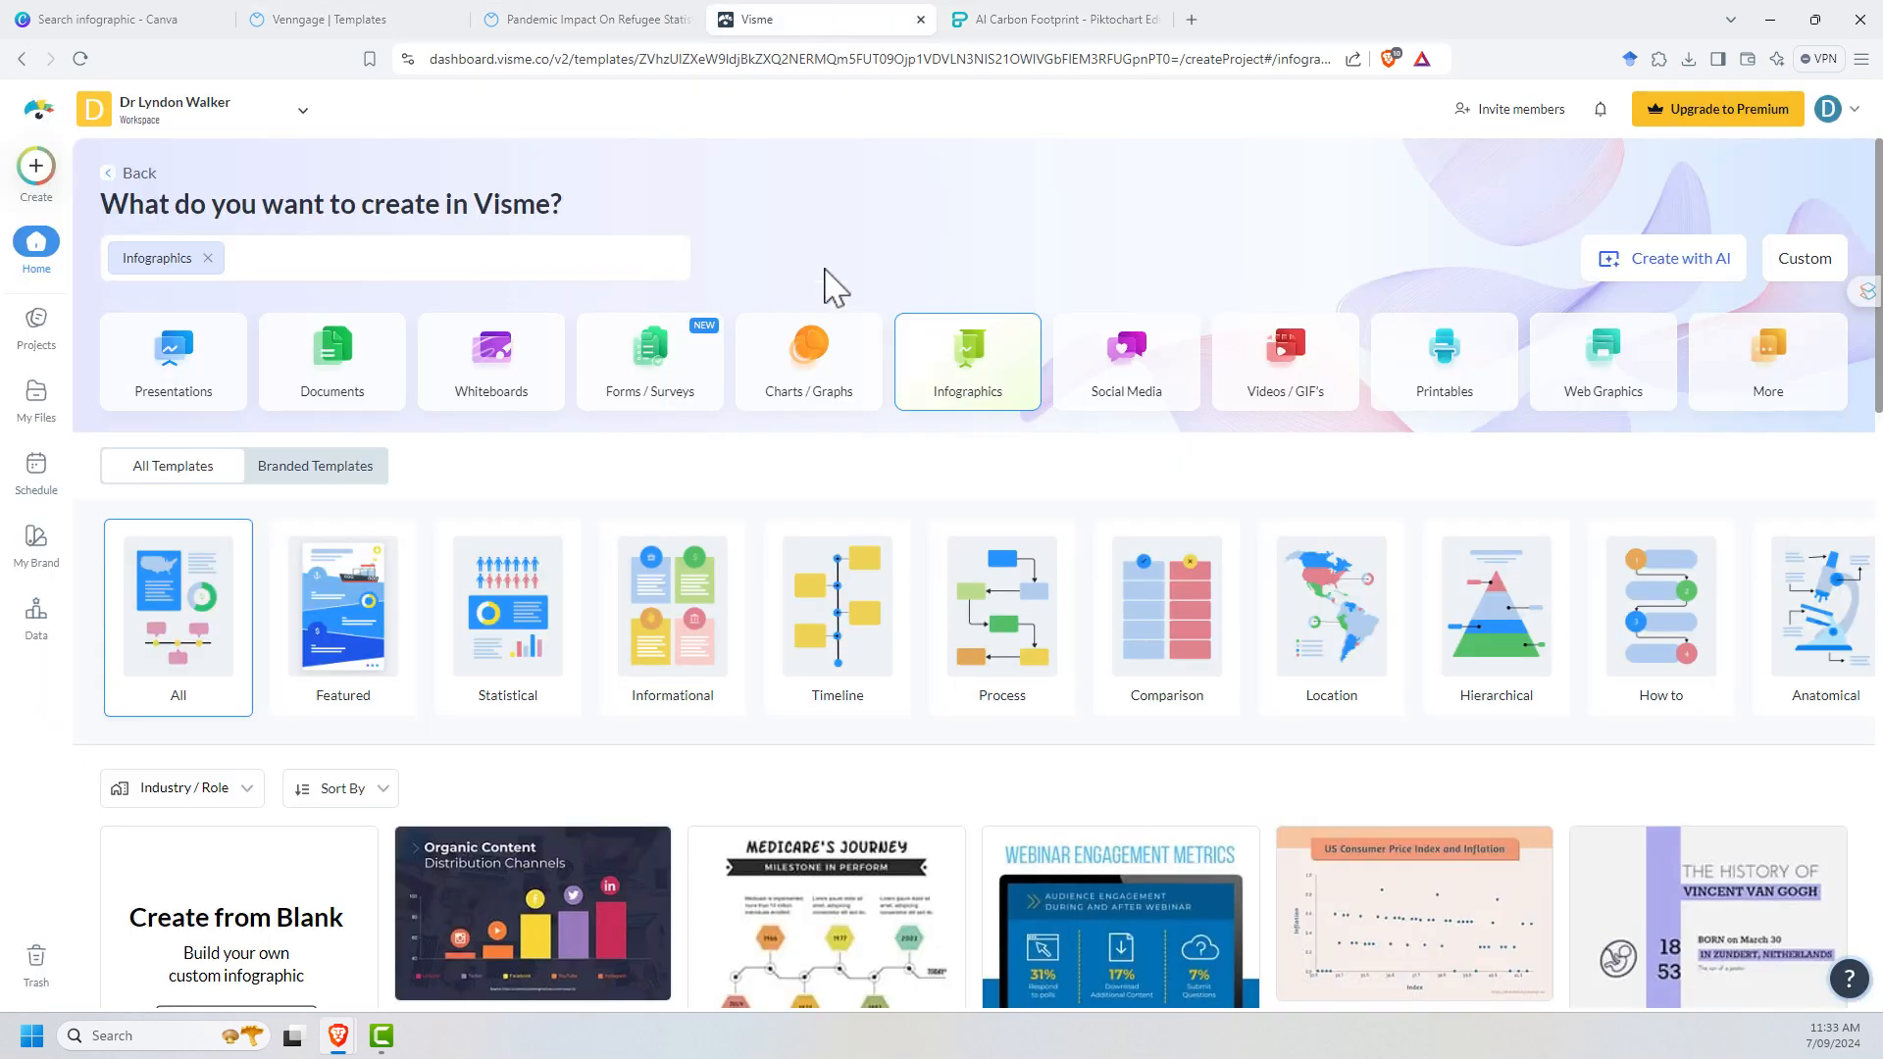
- Filter to Statistical templates, open the Social Networks in the Workplace survey and show its Charts & Graphs library
left_click(533, 625)
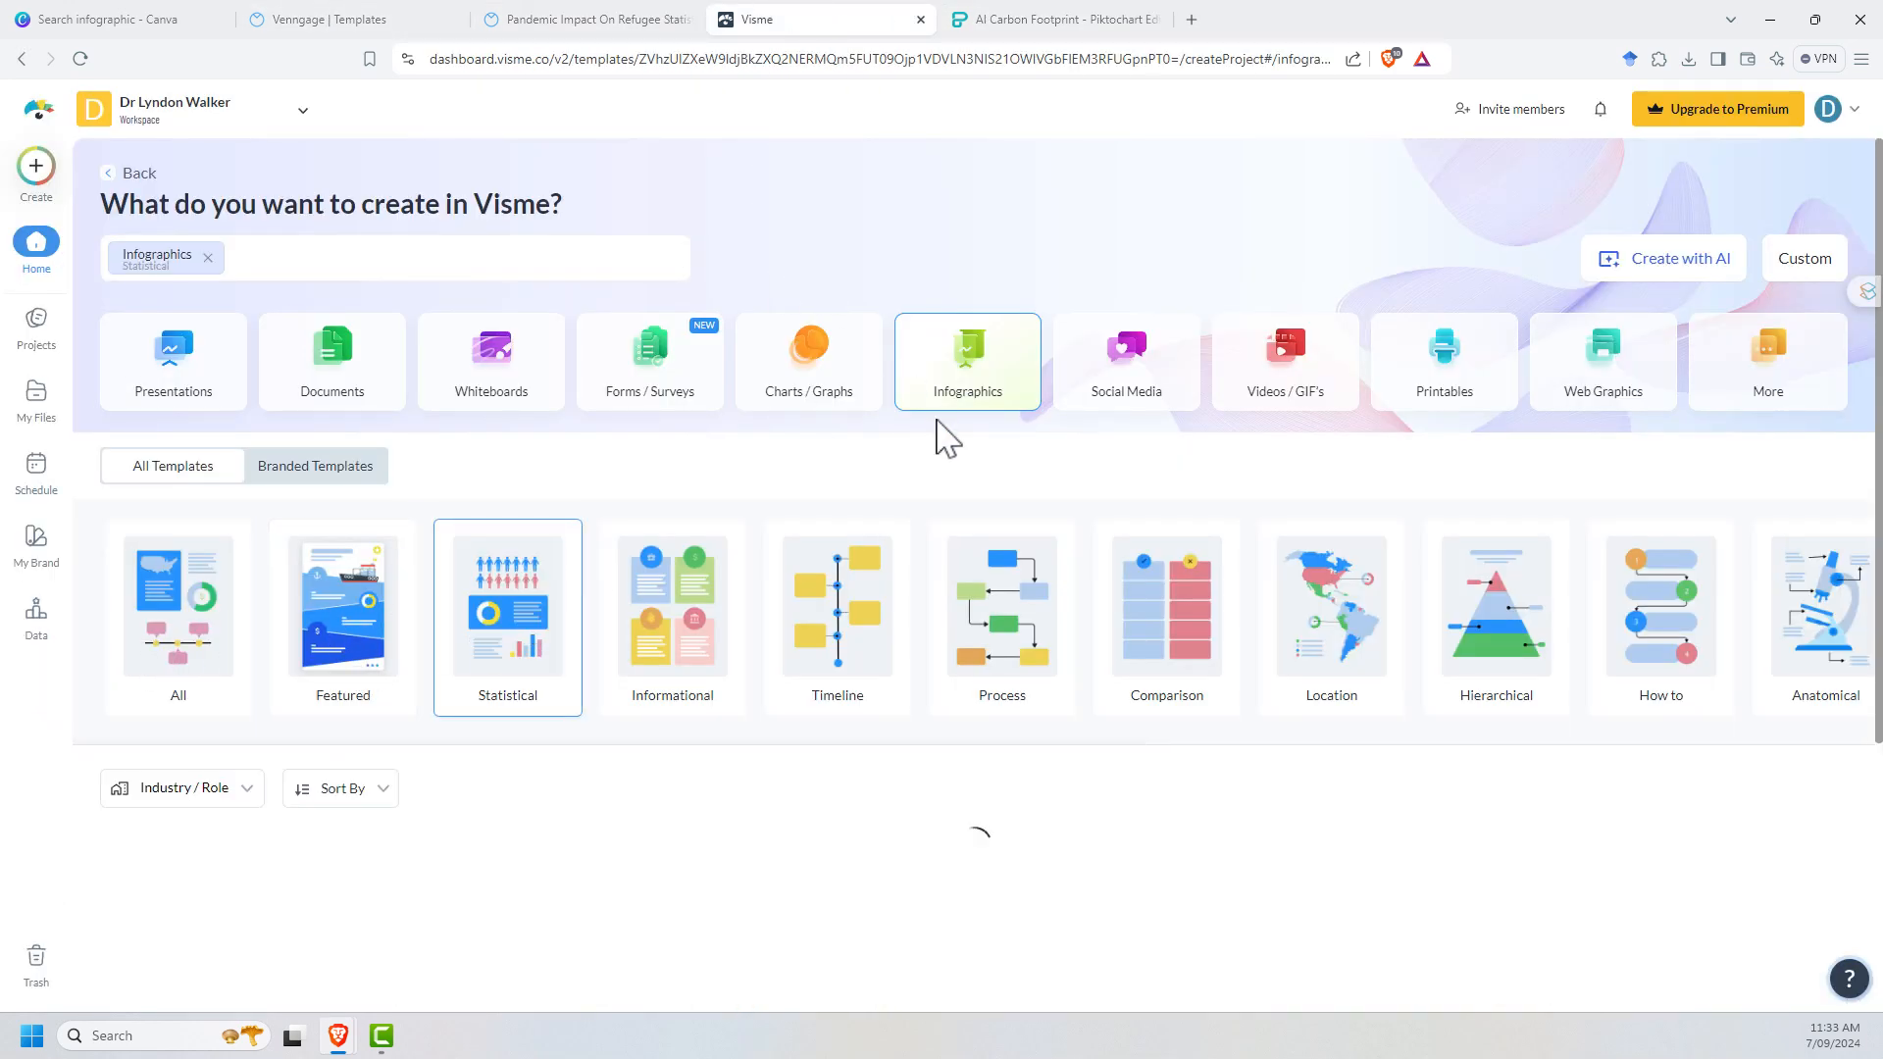
scroll(913, 485, "down", 3)
scroll(1132, 427, "down", 3)
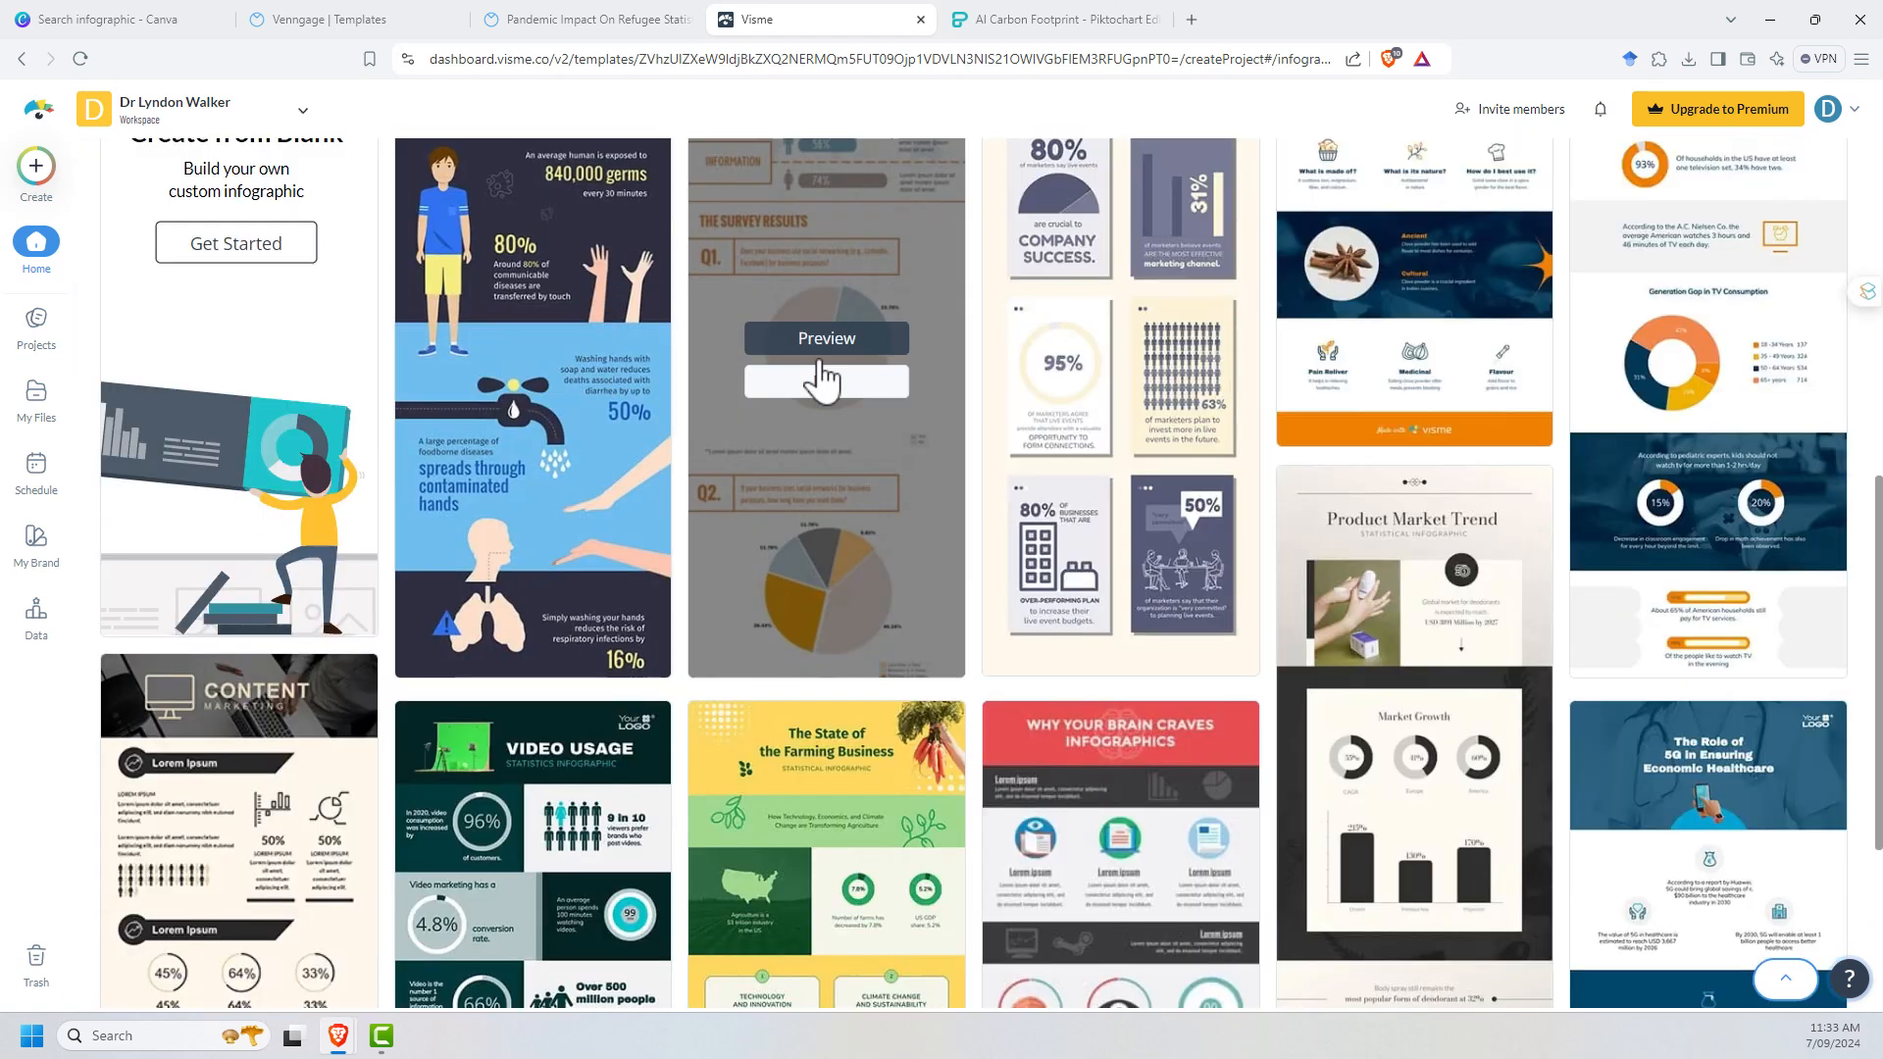
left_click(828, 332)
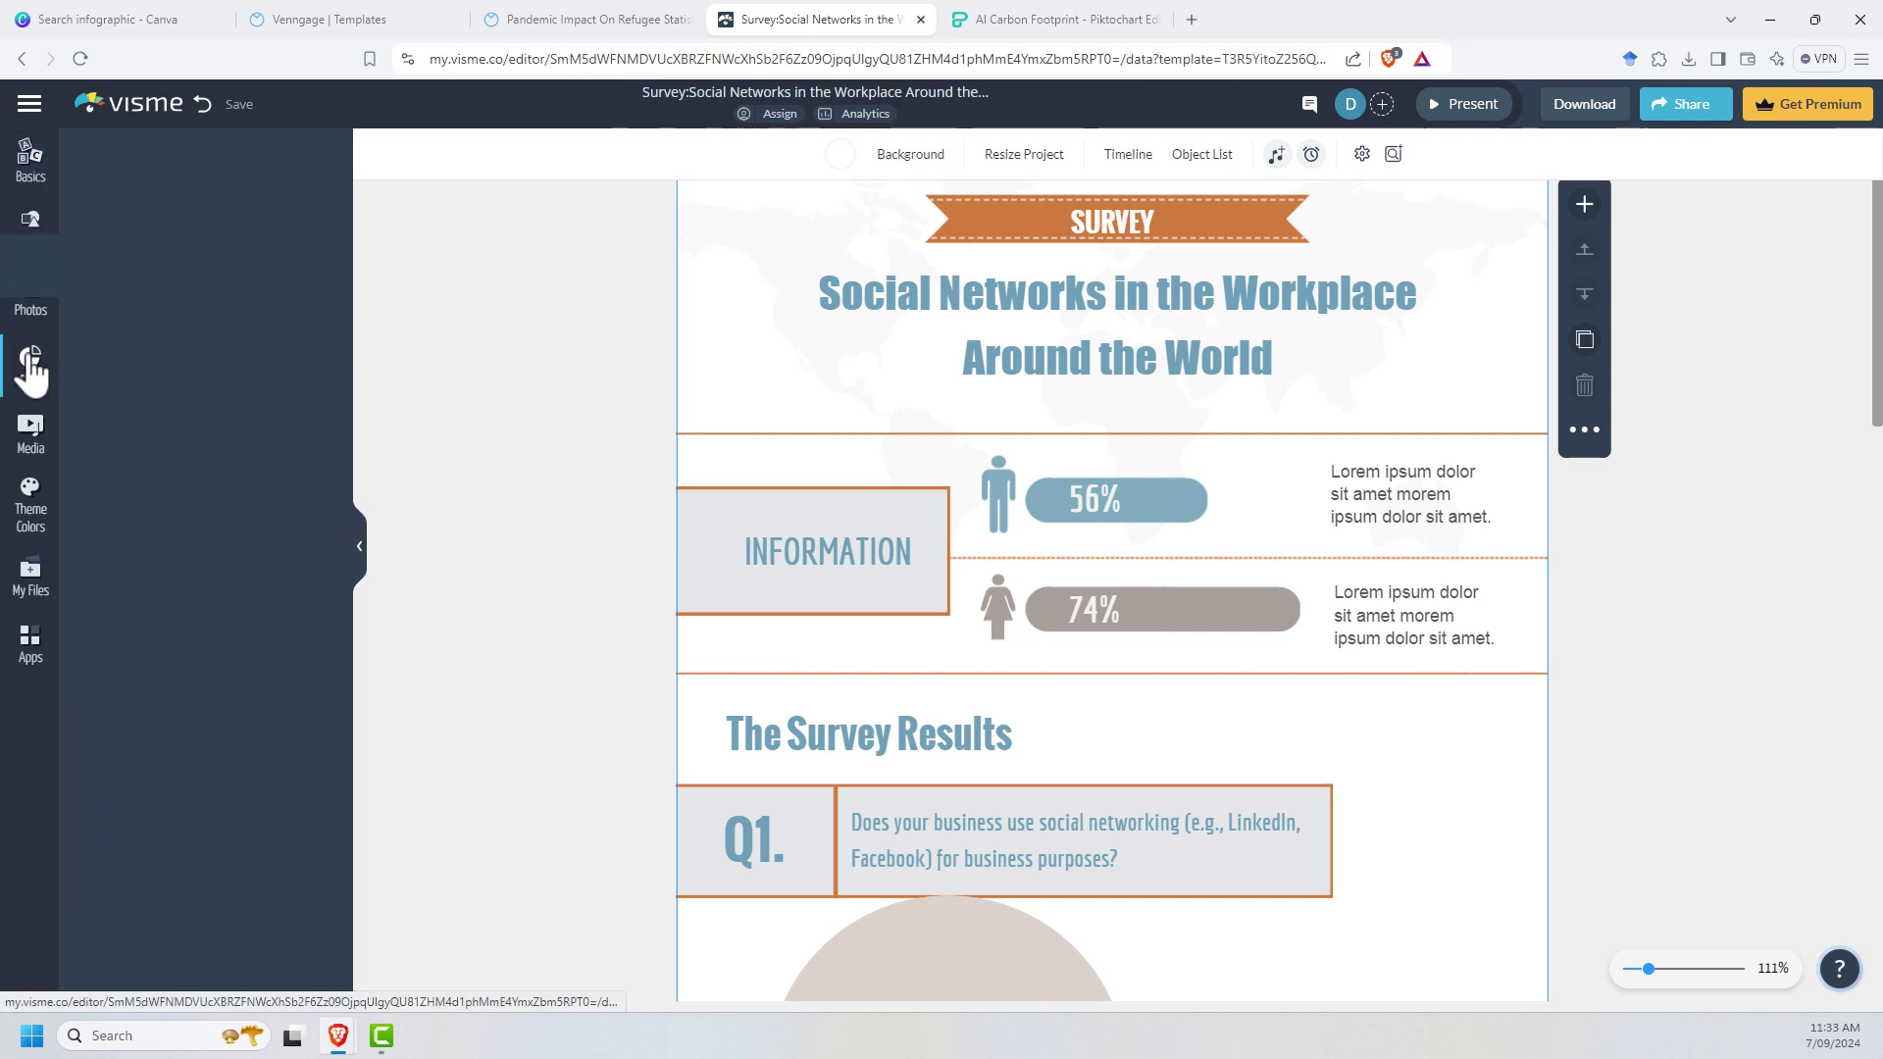
left_click(34, 369)
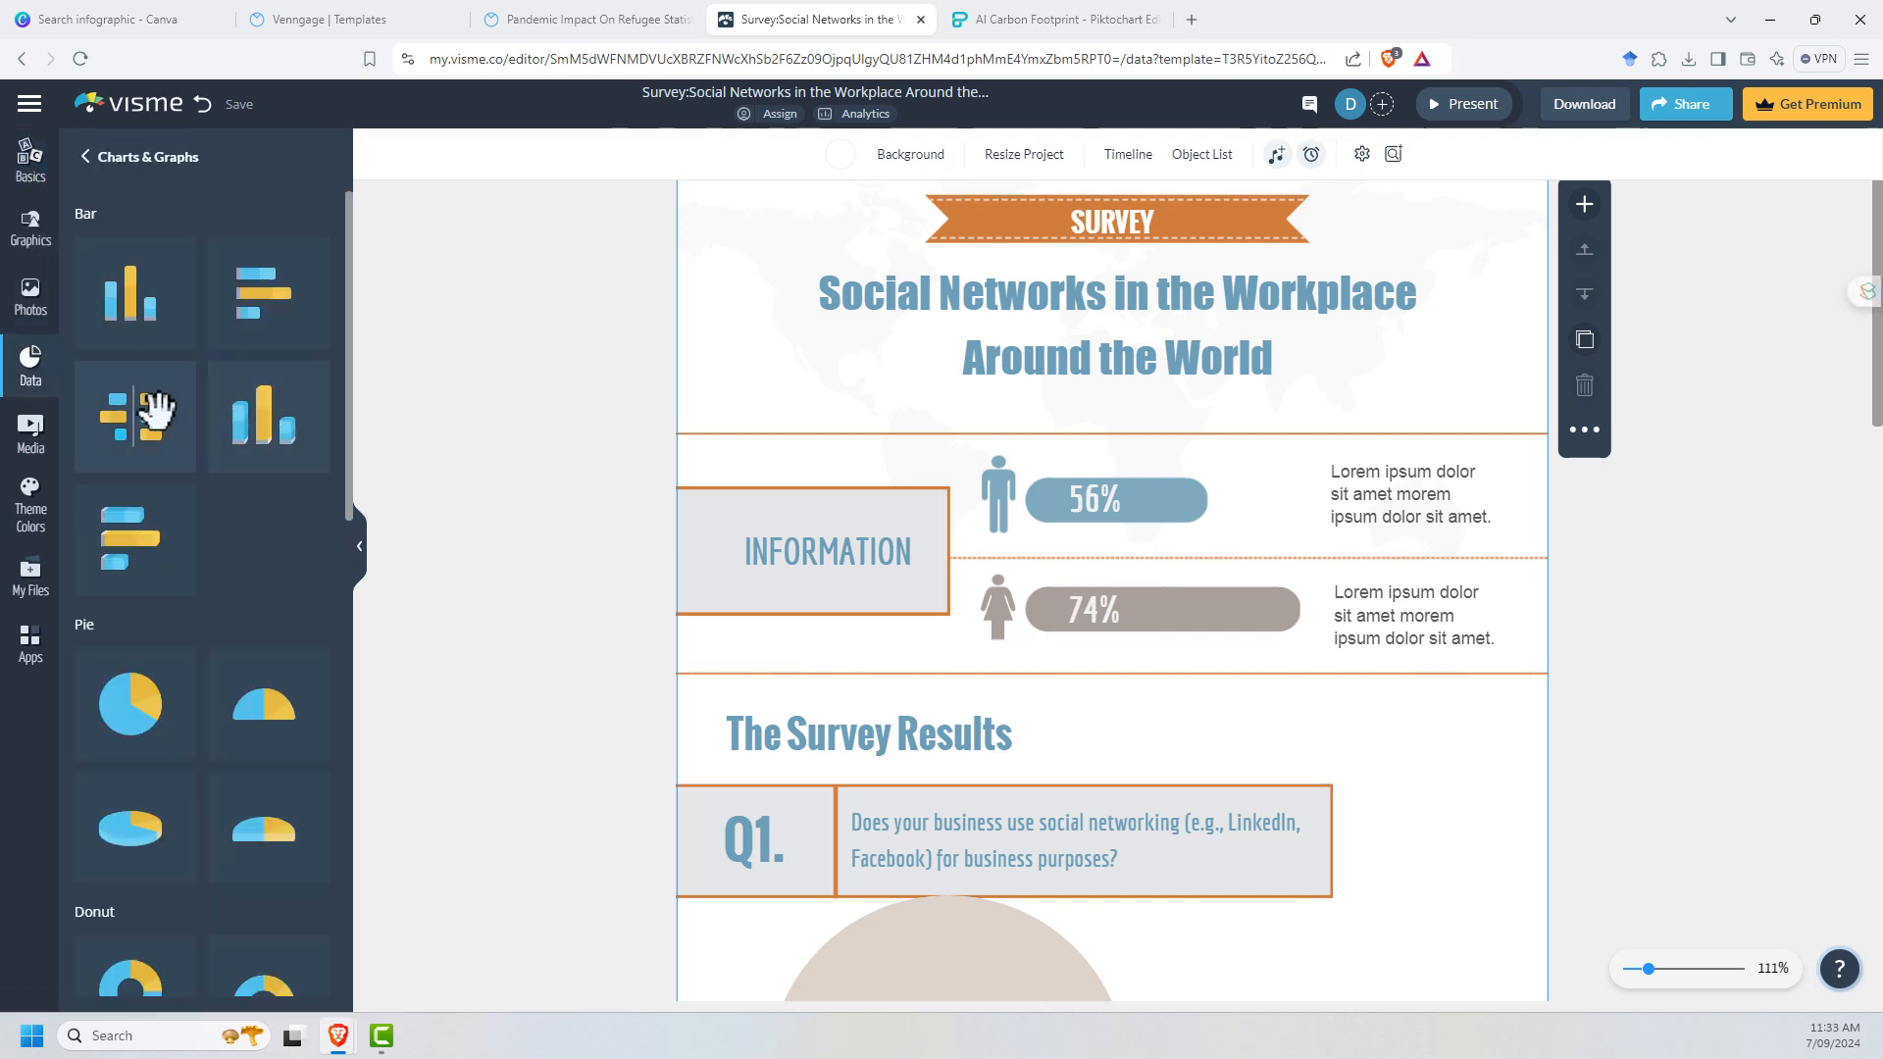
scroll(195, 470, "down", 5)
scroll(194, 470, "down", 1)
scroll(194, 470, "up", 1)
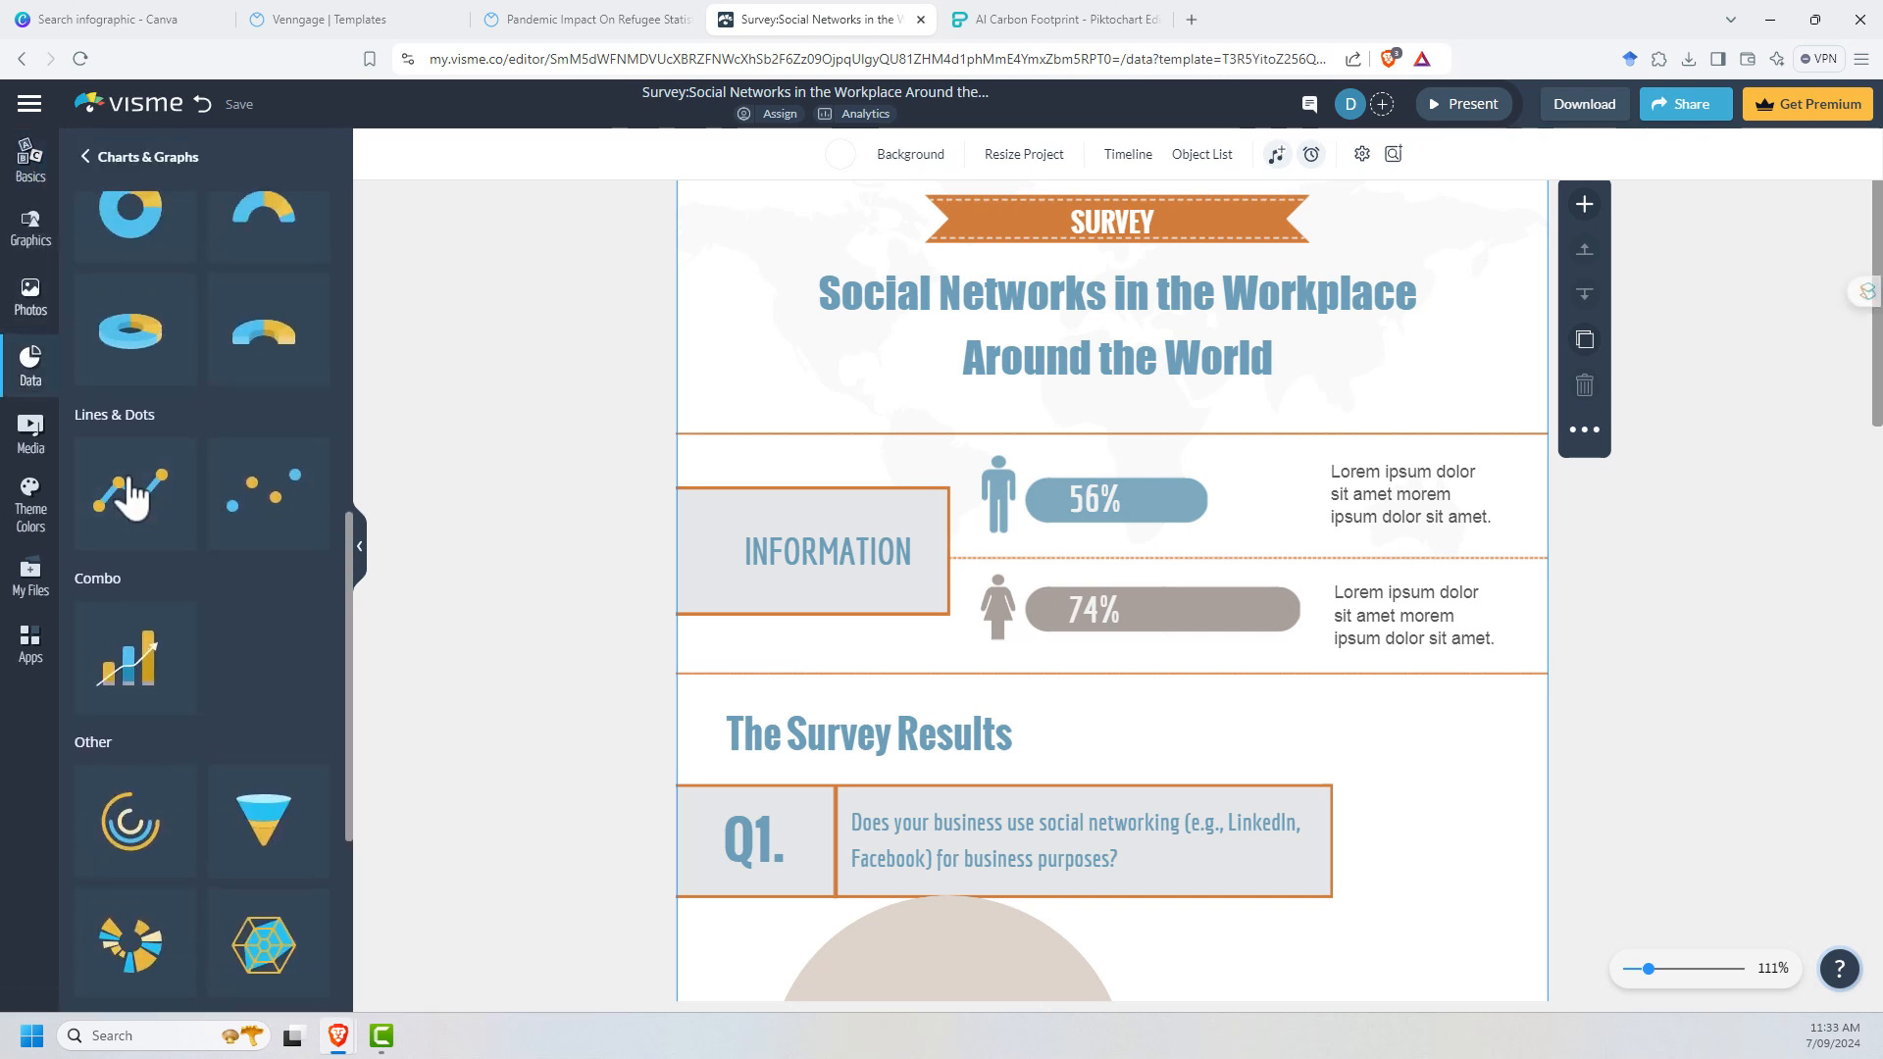
scroll(194, 470, "up", 2)
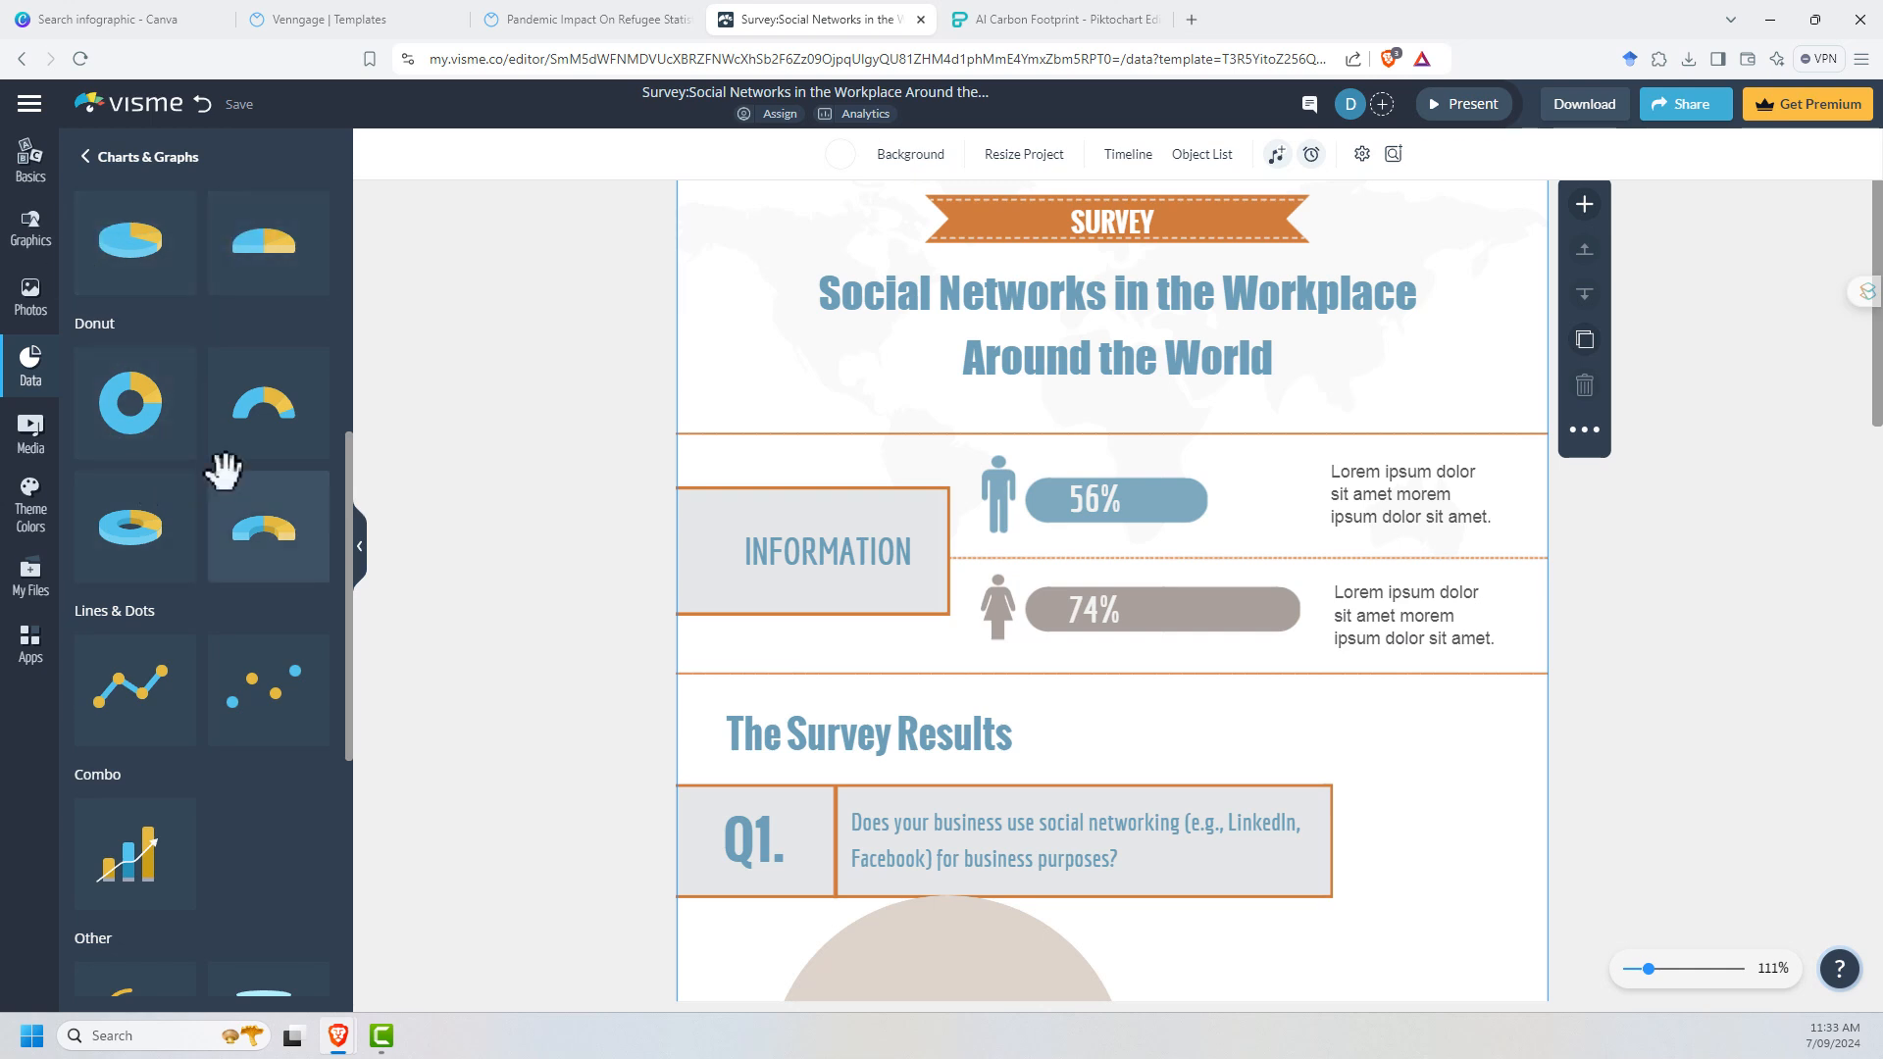
scroll(205, 483, "down", 3)
scroll(208, 474, "down", 2)
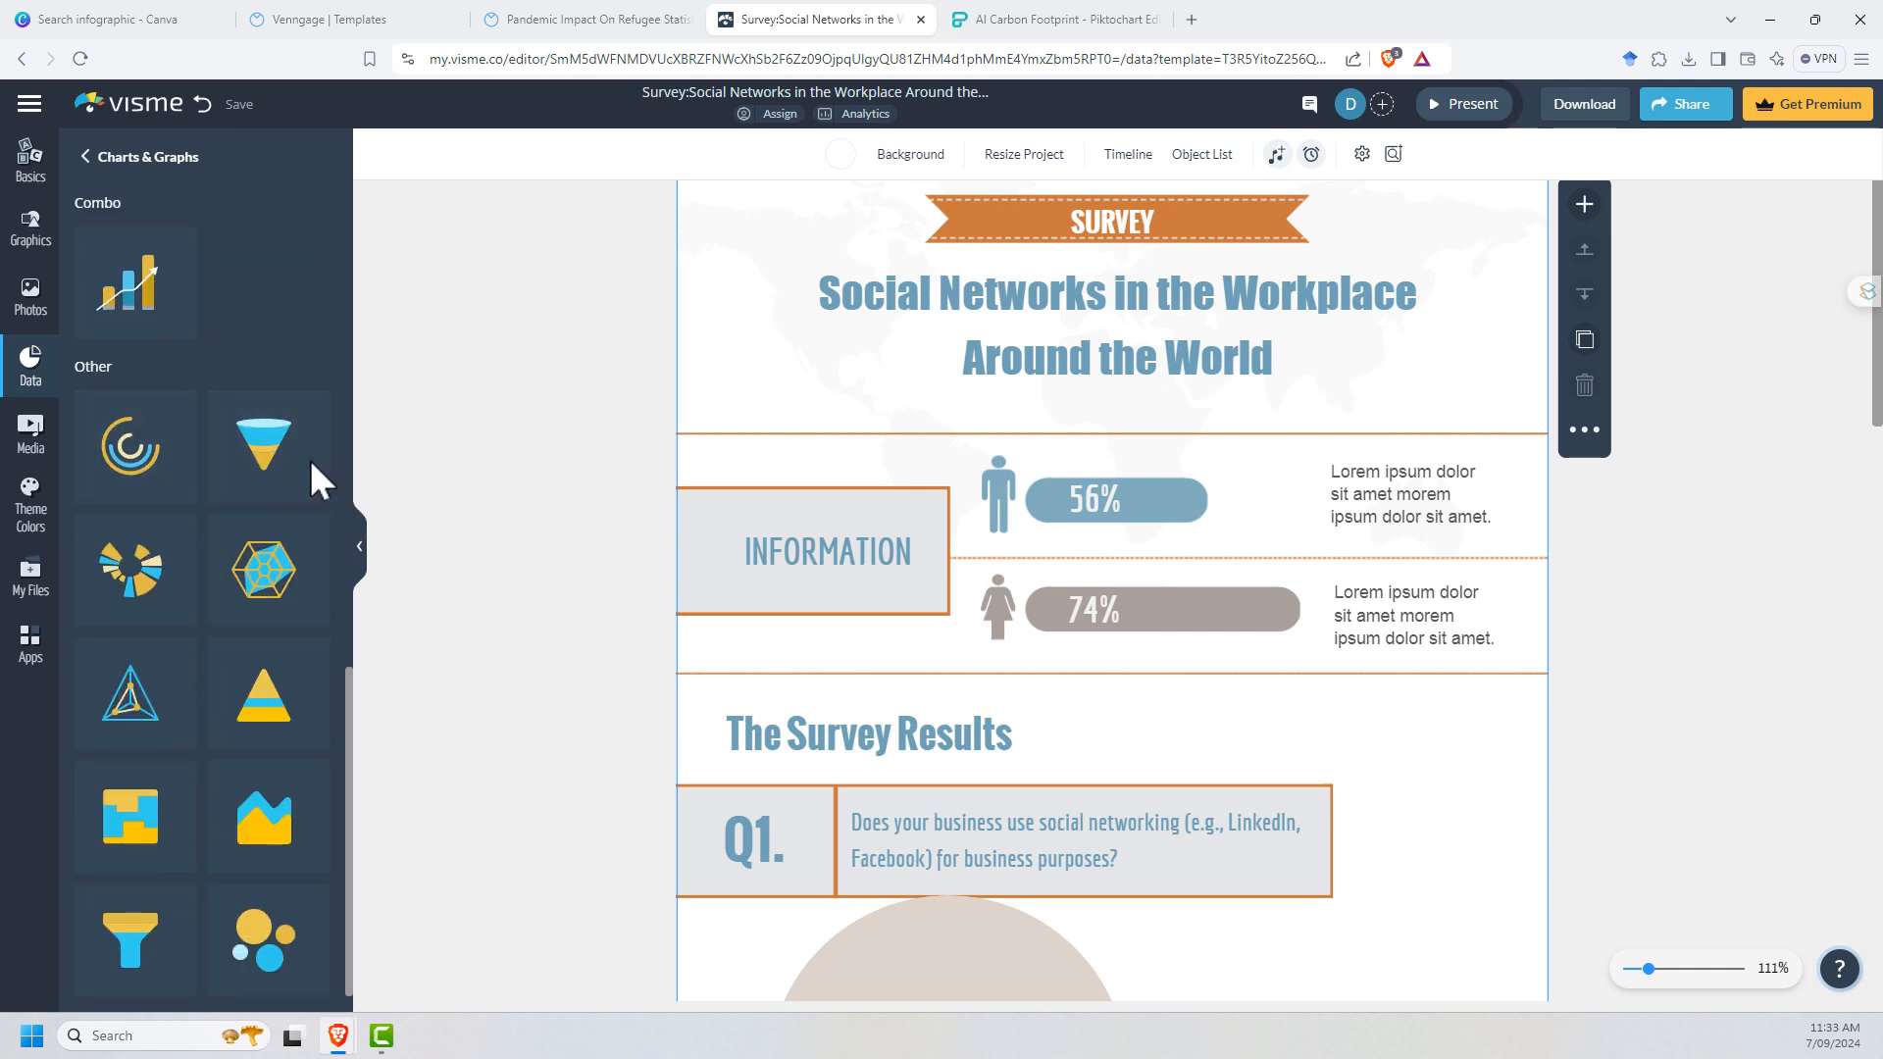
scroll(236, 442, "up", 8)
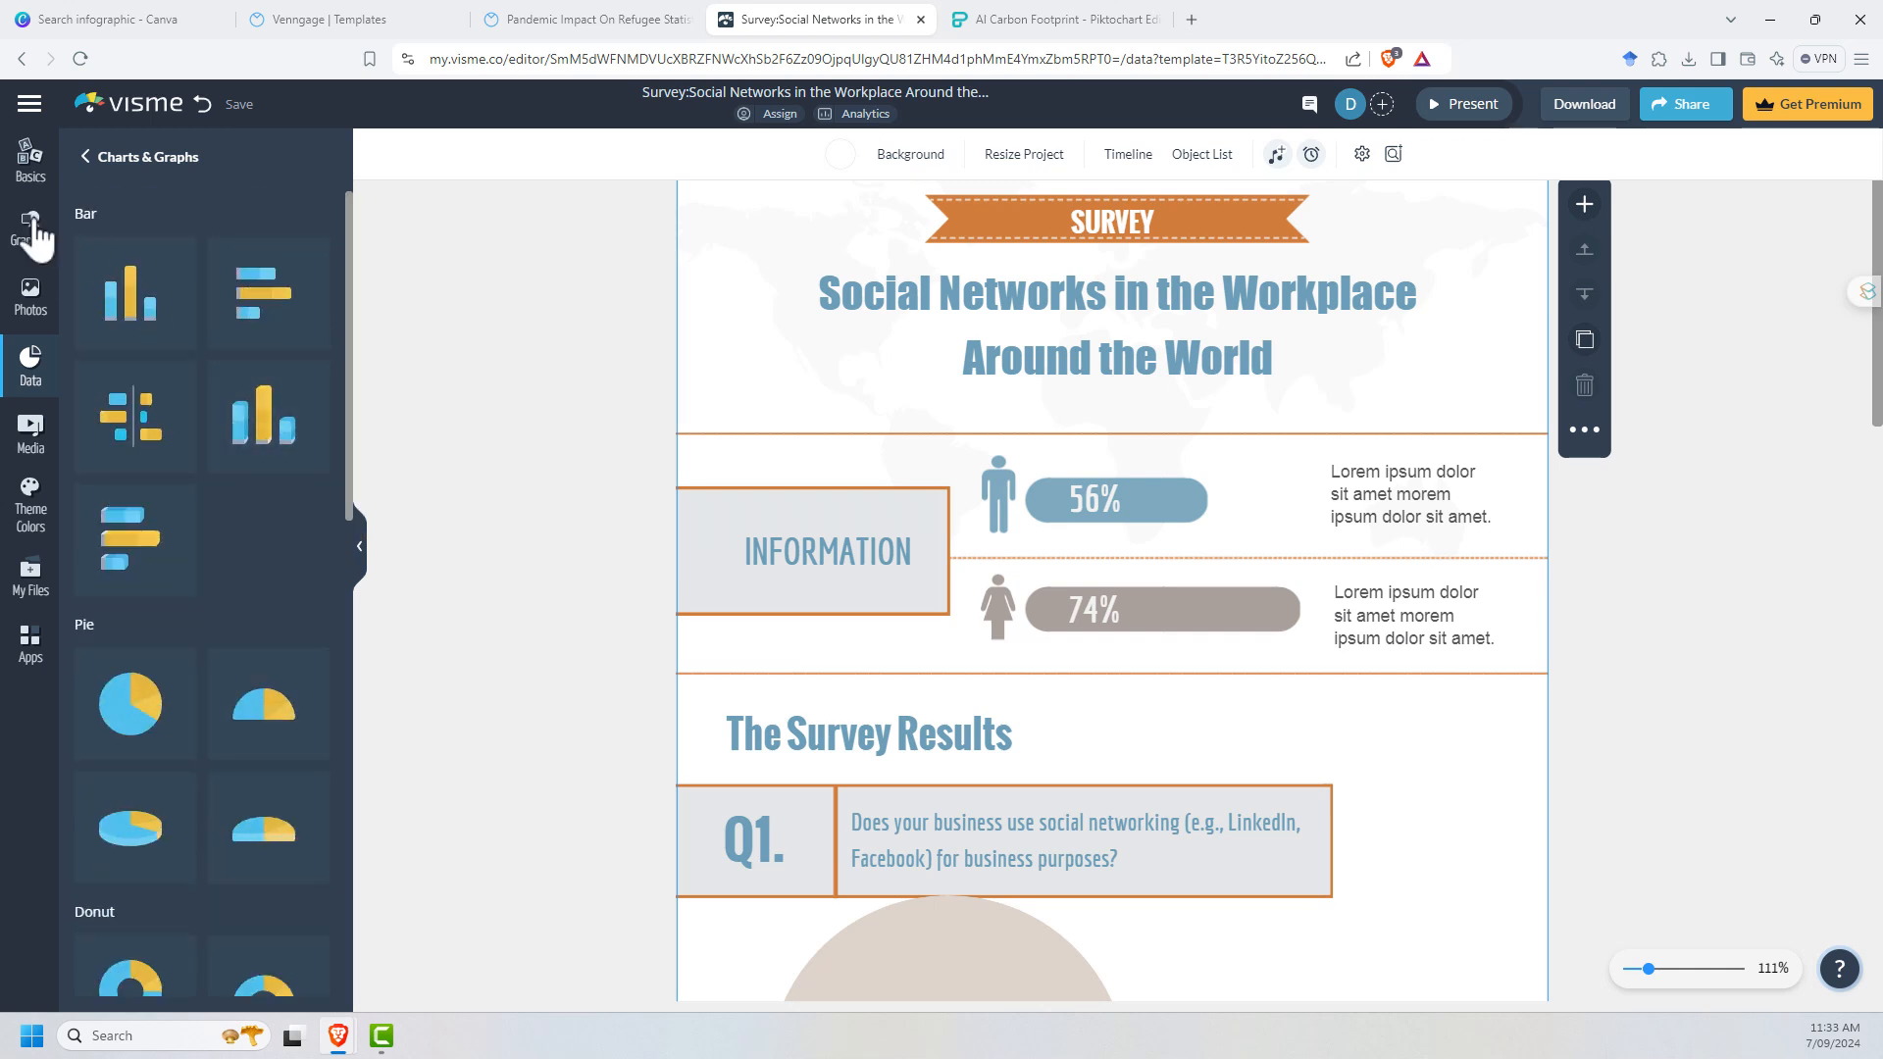
scroll(971, 486, "up", 1)
scroll(1104, 516, "down", 5)
scroll(1103, 515, "up", 4)
scroll(1104, 500, "up", 3)
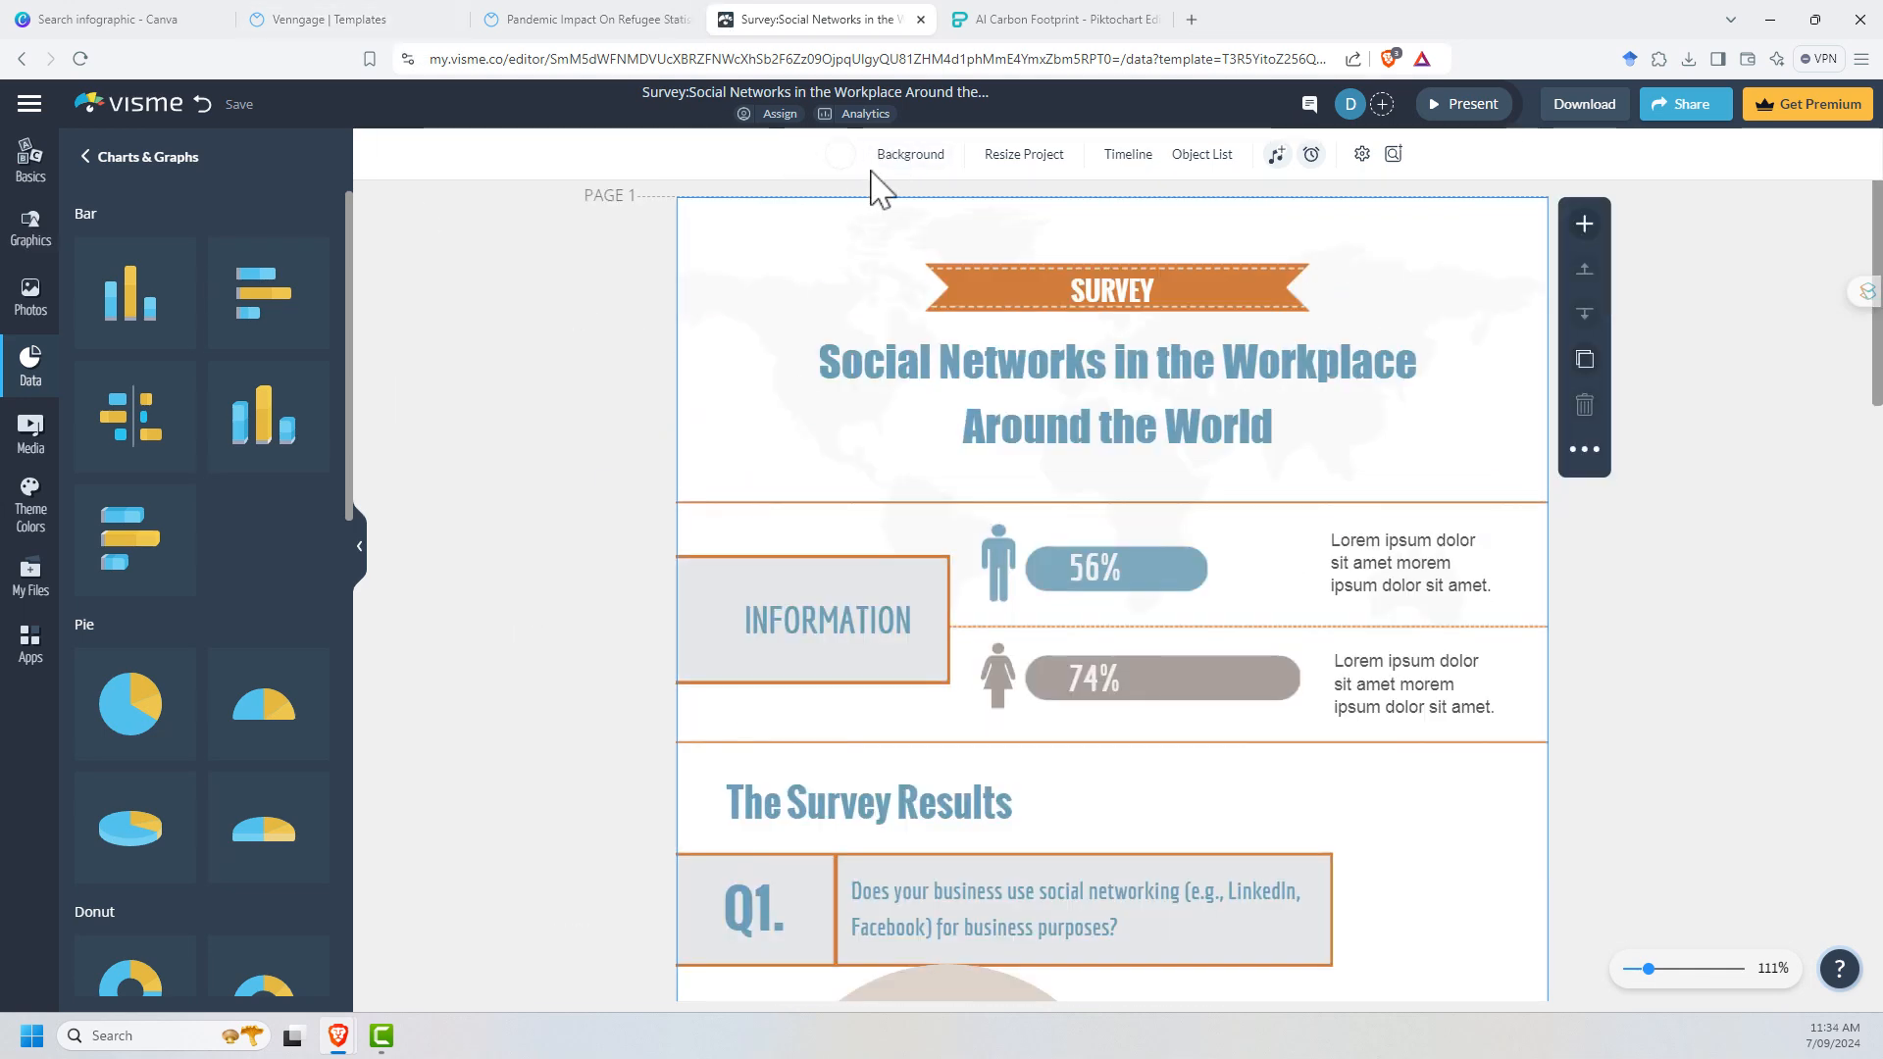
- Flip between Venngage's templates gallery and the Visme survey design, landing on Venngage
left_click(350, 20)
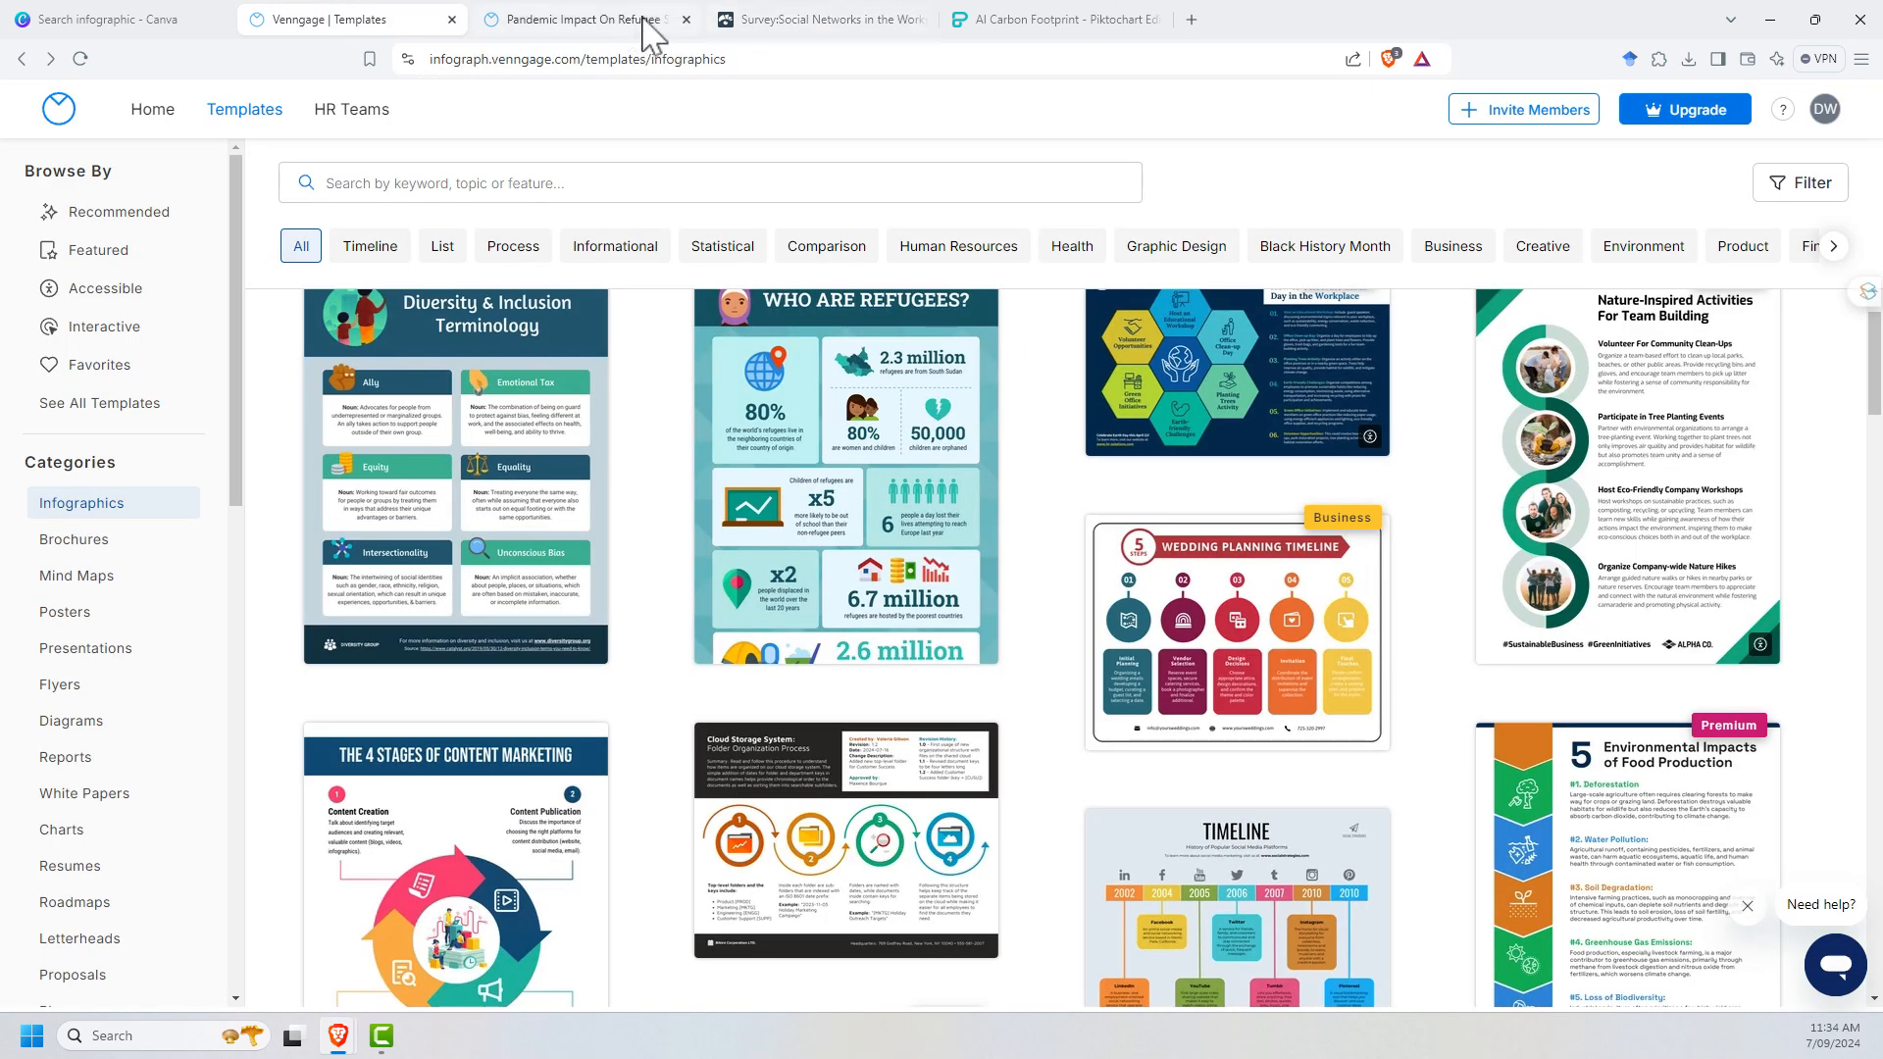
left_click(816, 20)
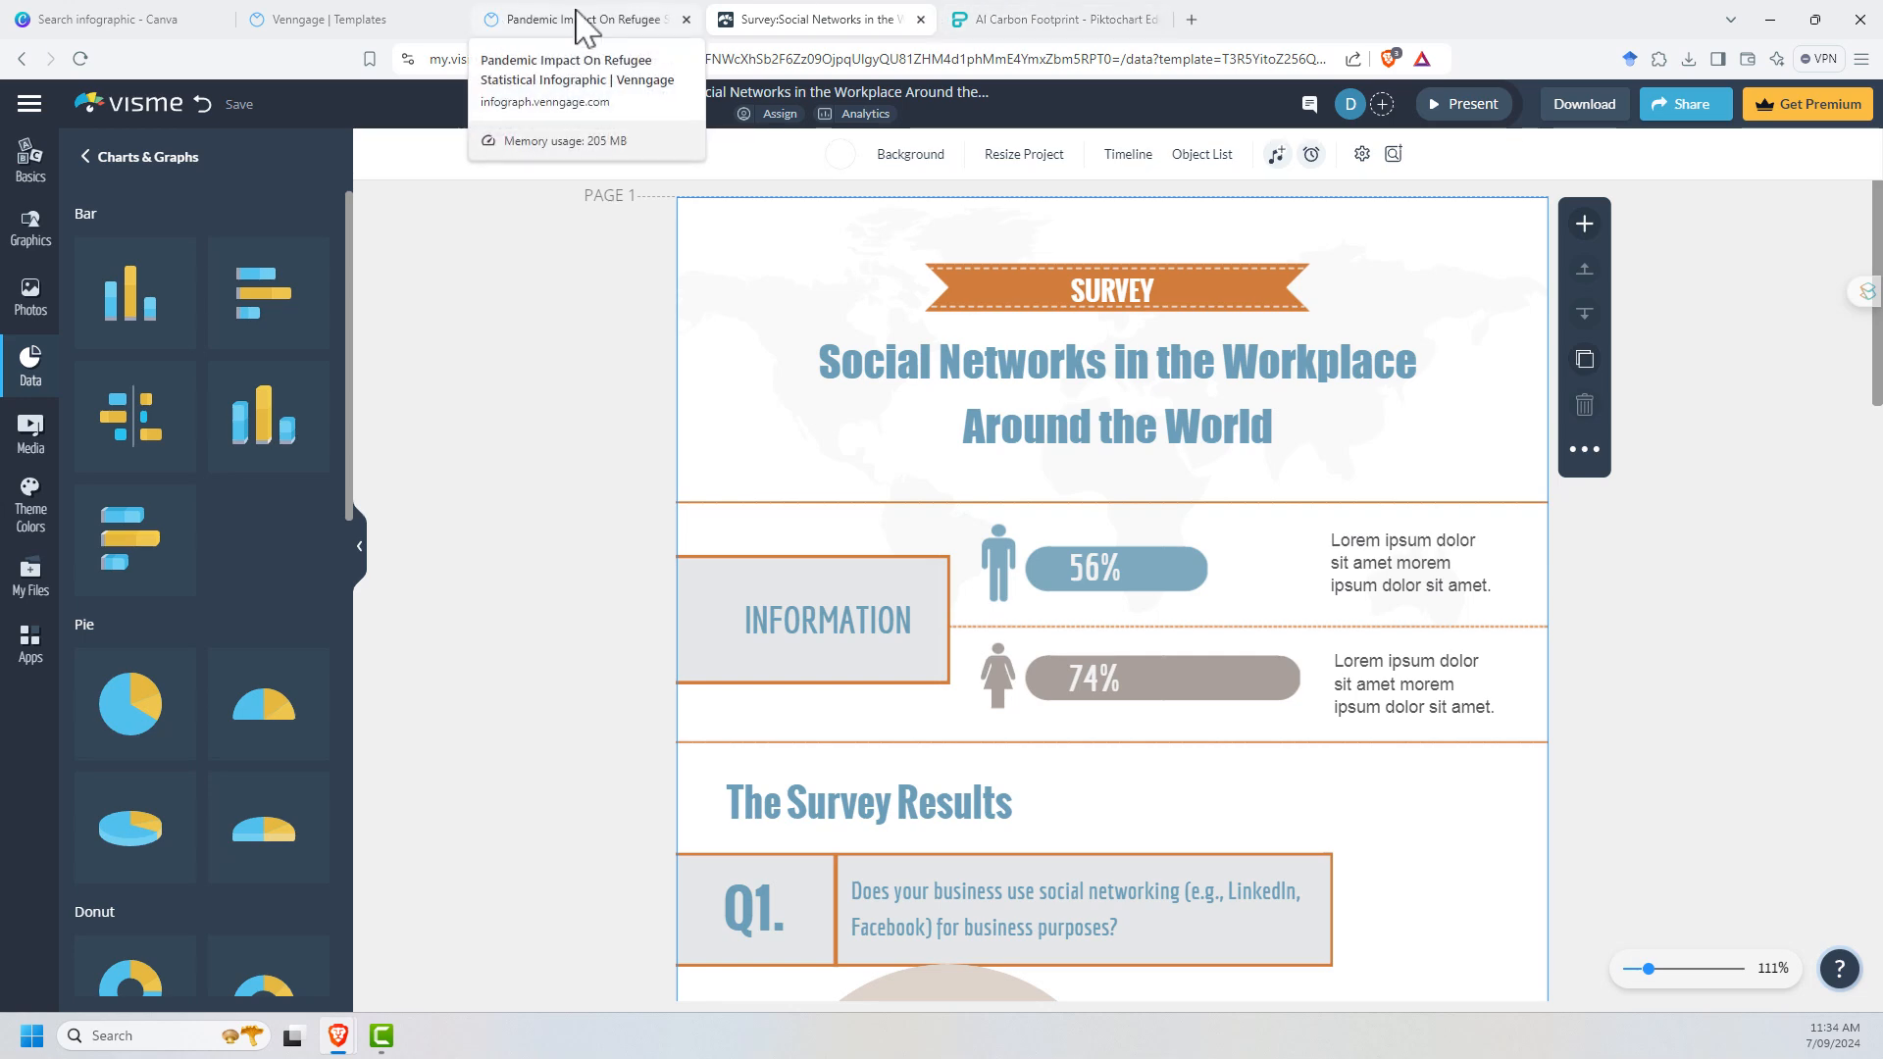
left_click(354, 20)
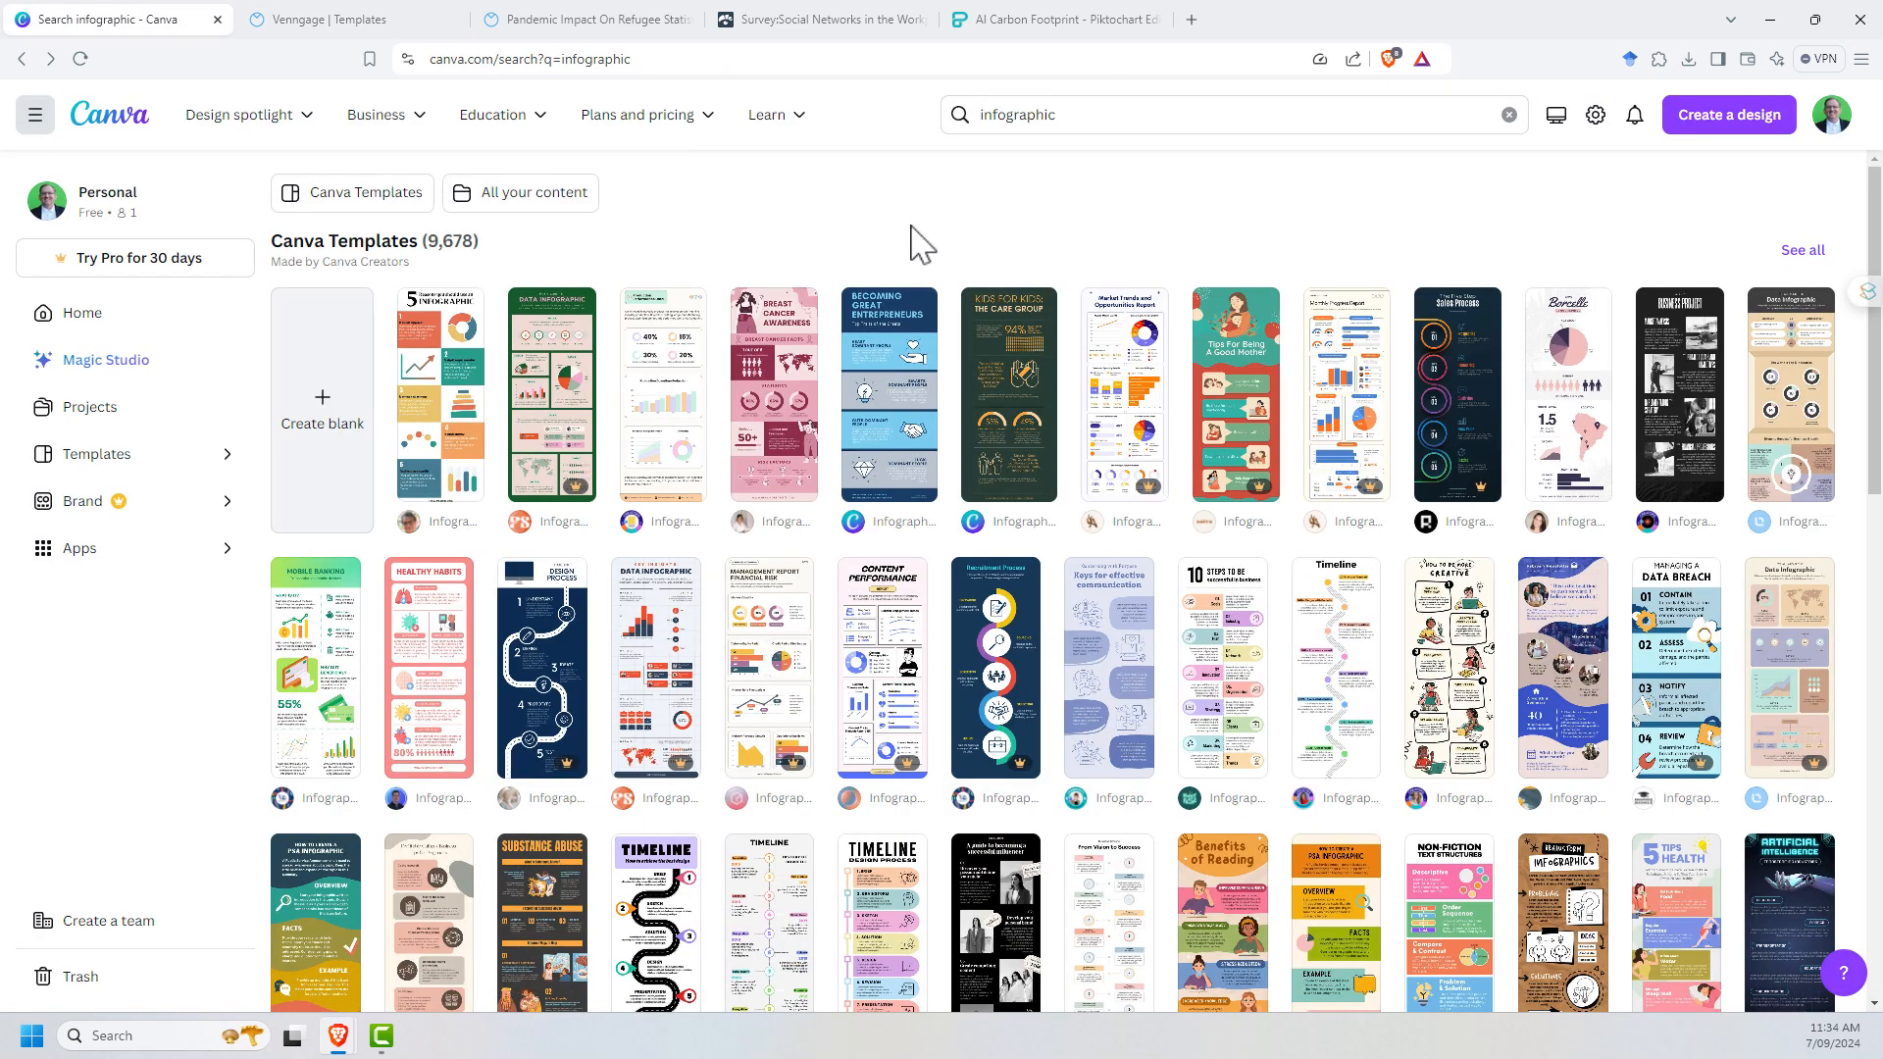
mouse_move(888, 665)
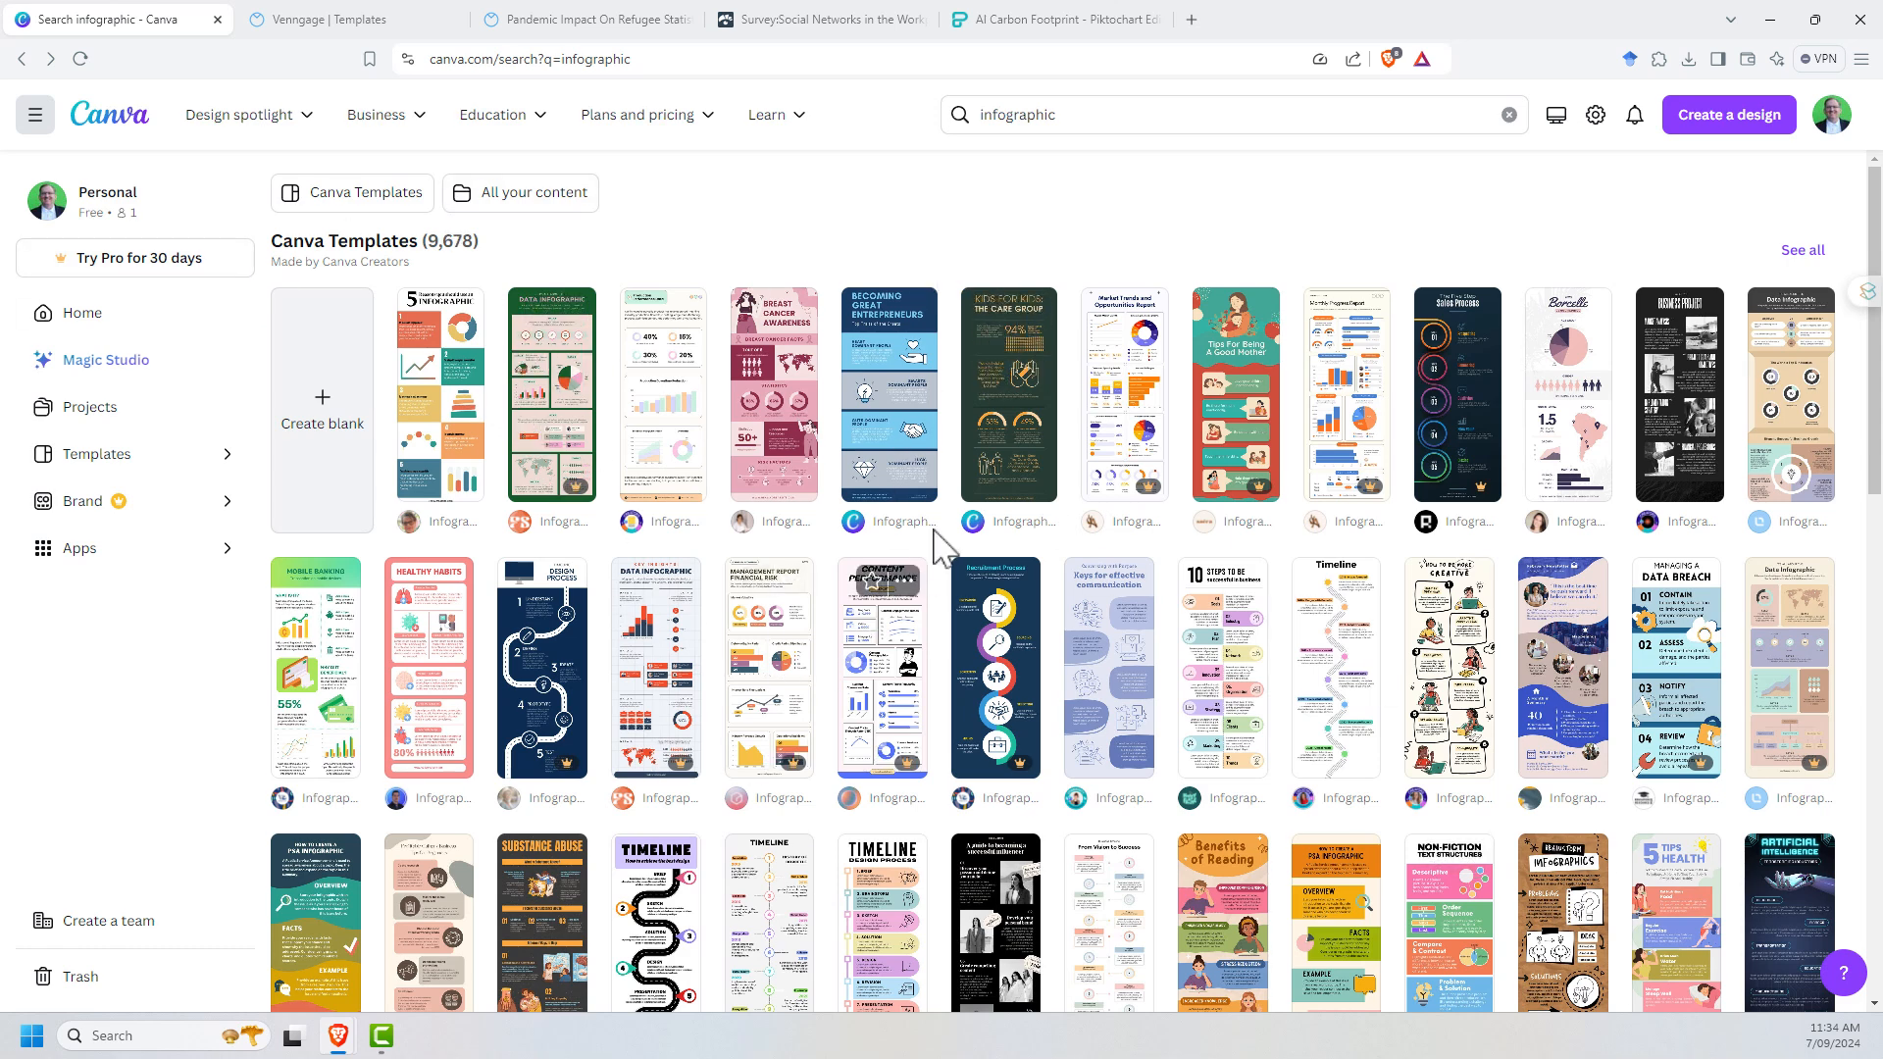
- Pause on Venngage's templates, then return to Canva's 9,678 infographic search results
left_click(354, 19)
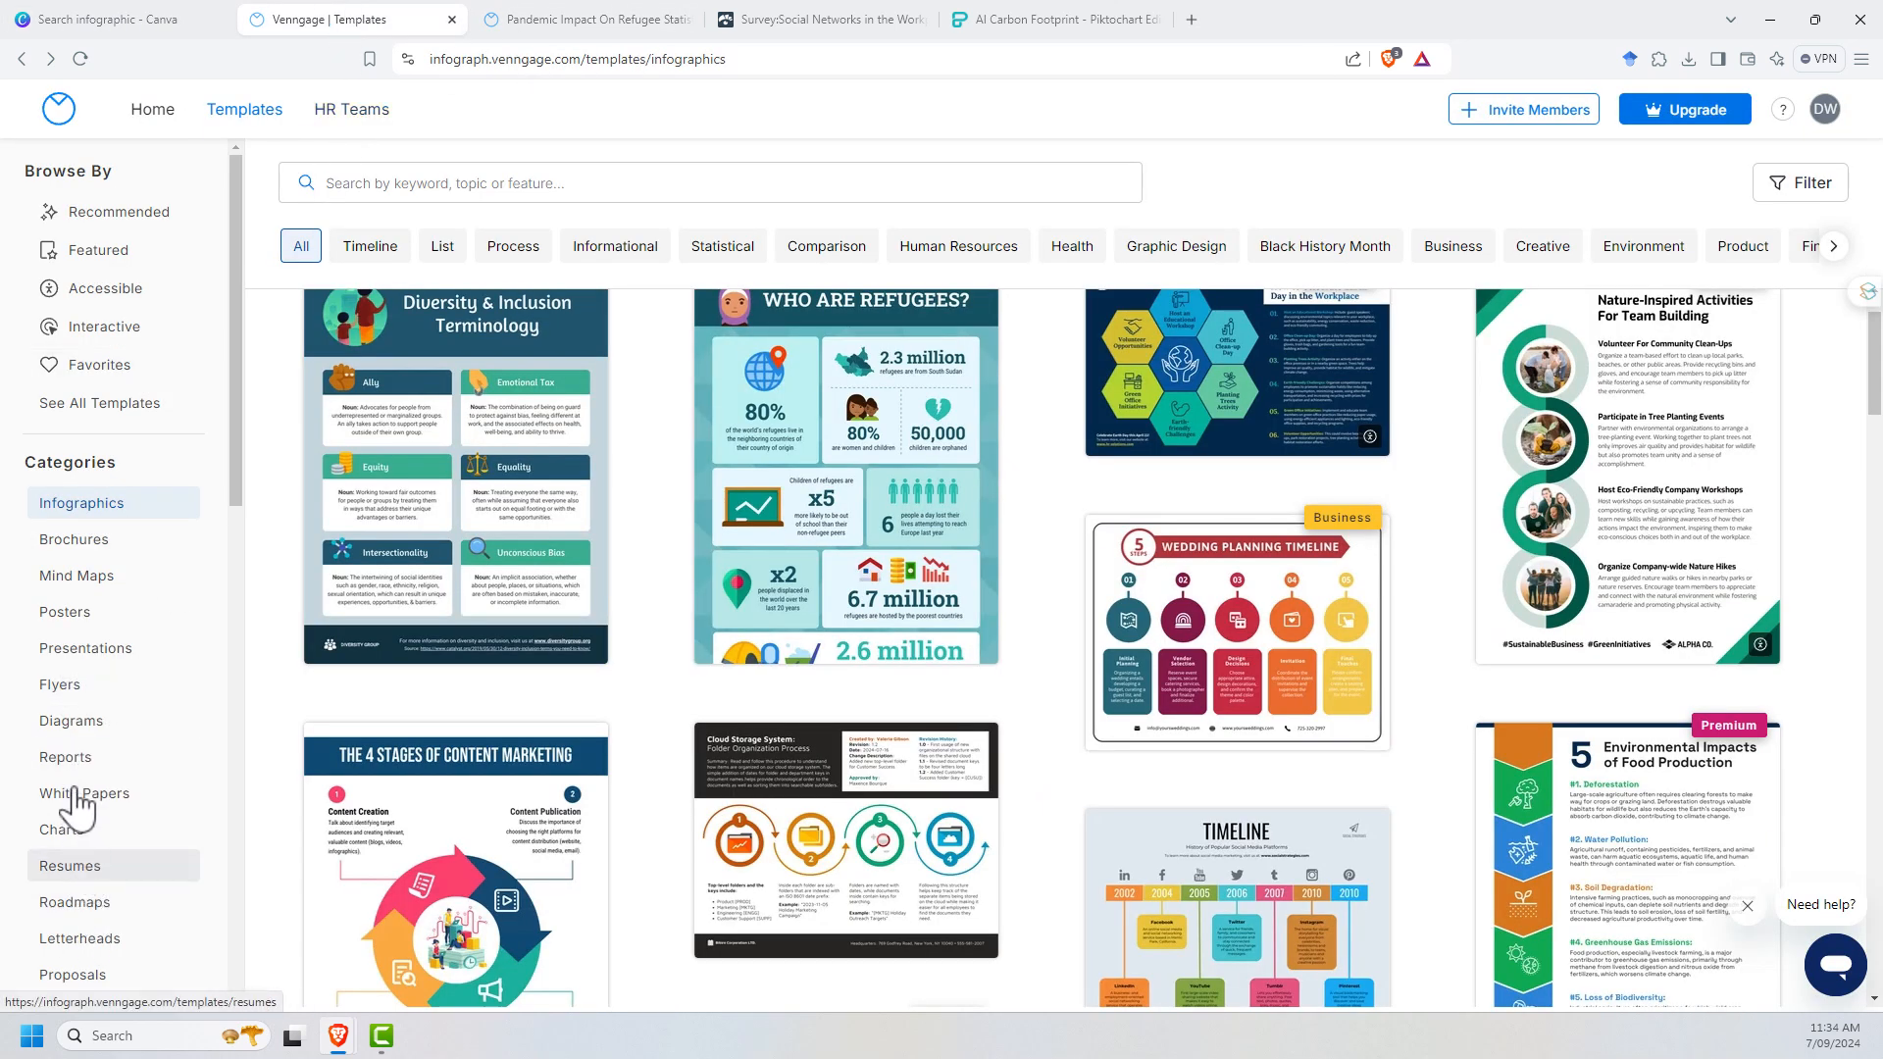
scroll(118, 817, "down", 2)
scroll(118, 816, "down", 2)
scroll(117, 817, "down", 2)
scroll(148, 825, "up", 1)
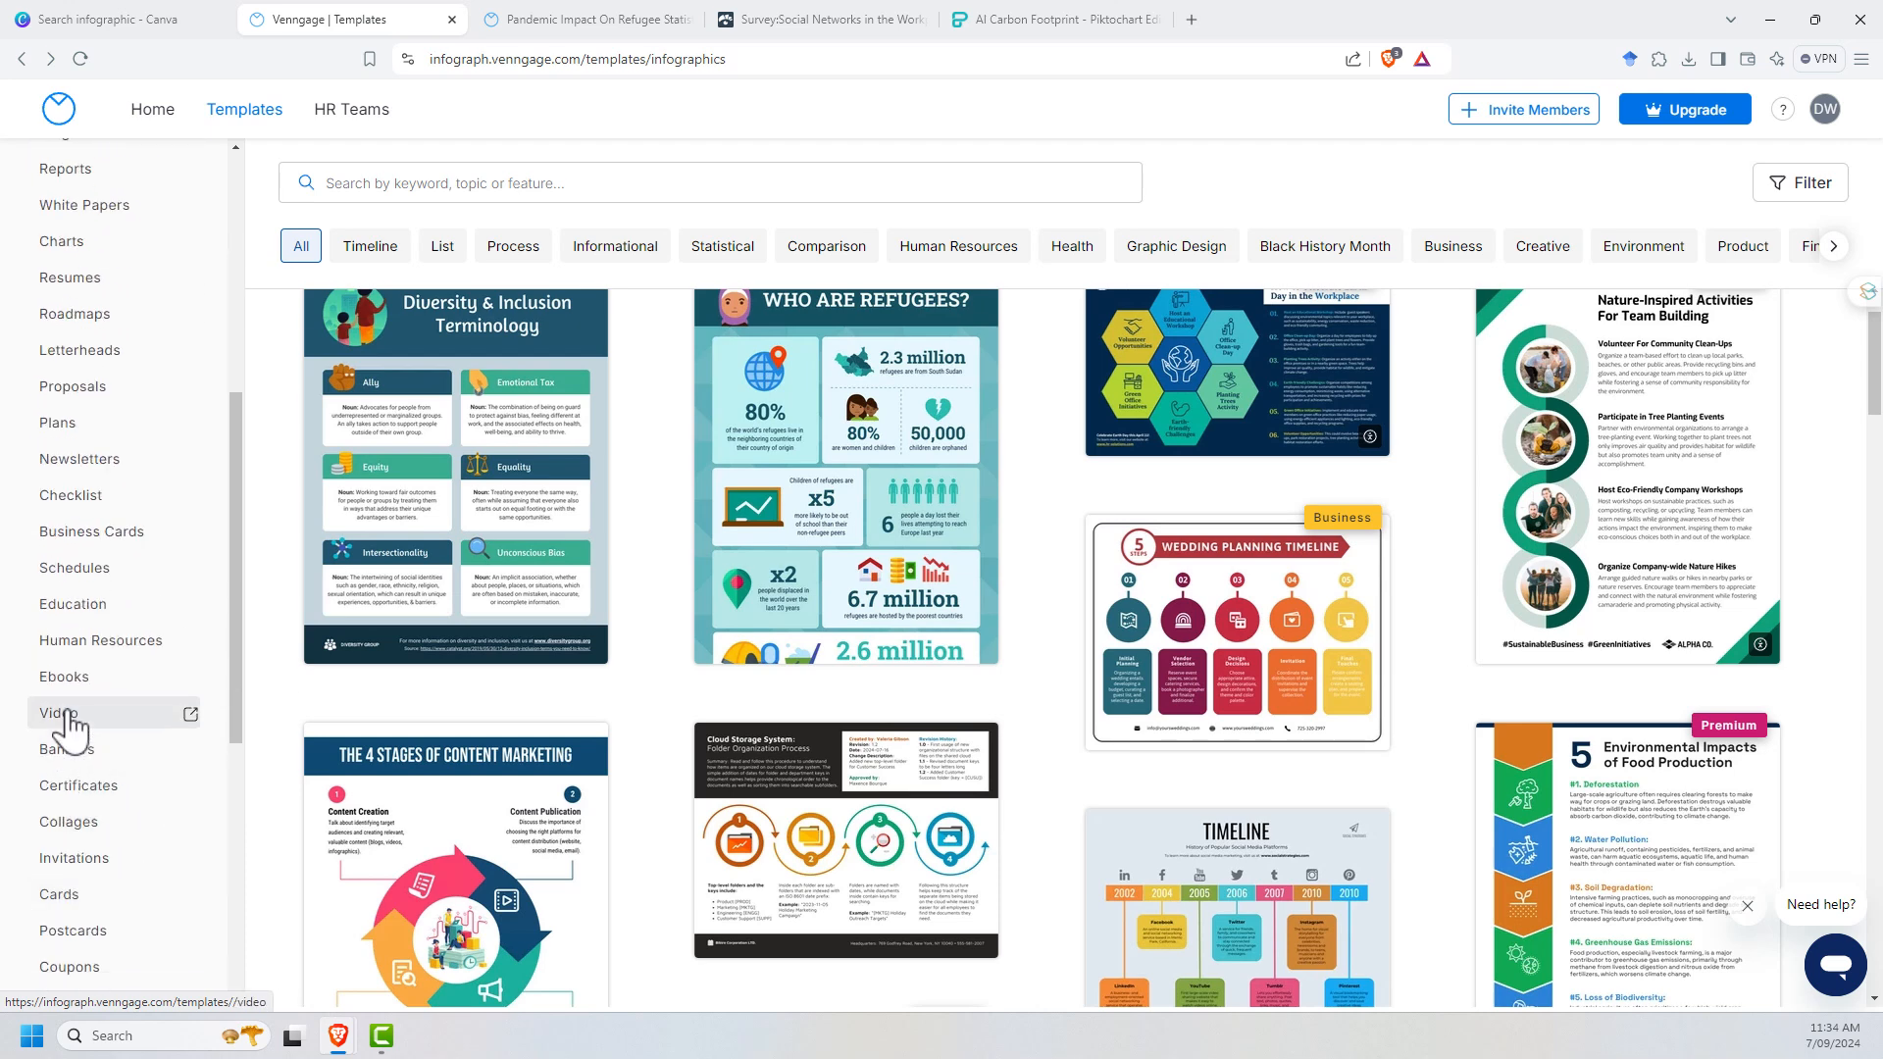
scroll(70, 721, "down", 2)
scroll(70, 722, "down", 2)
scroll(115, 618, "up", 8)
left_click(89, 20)
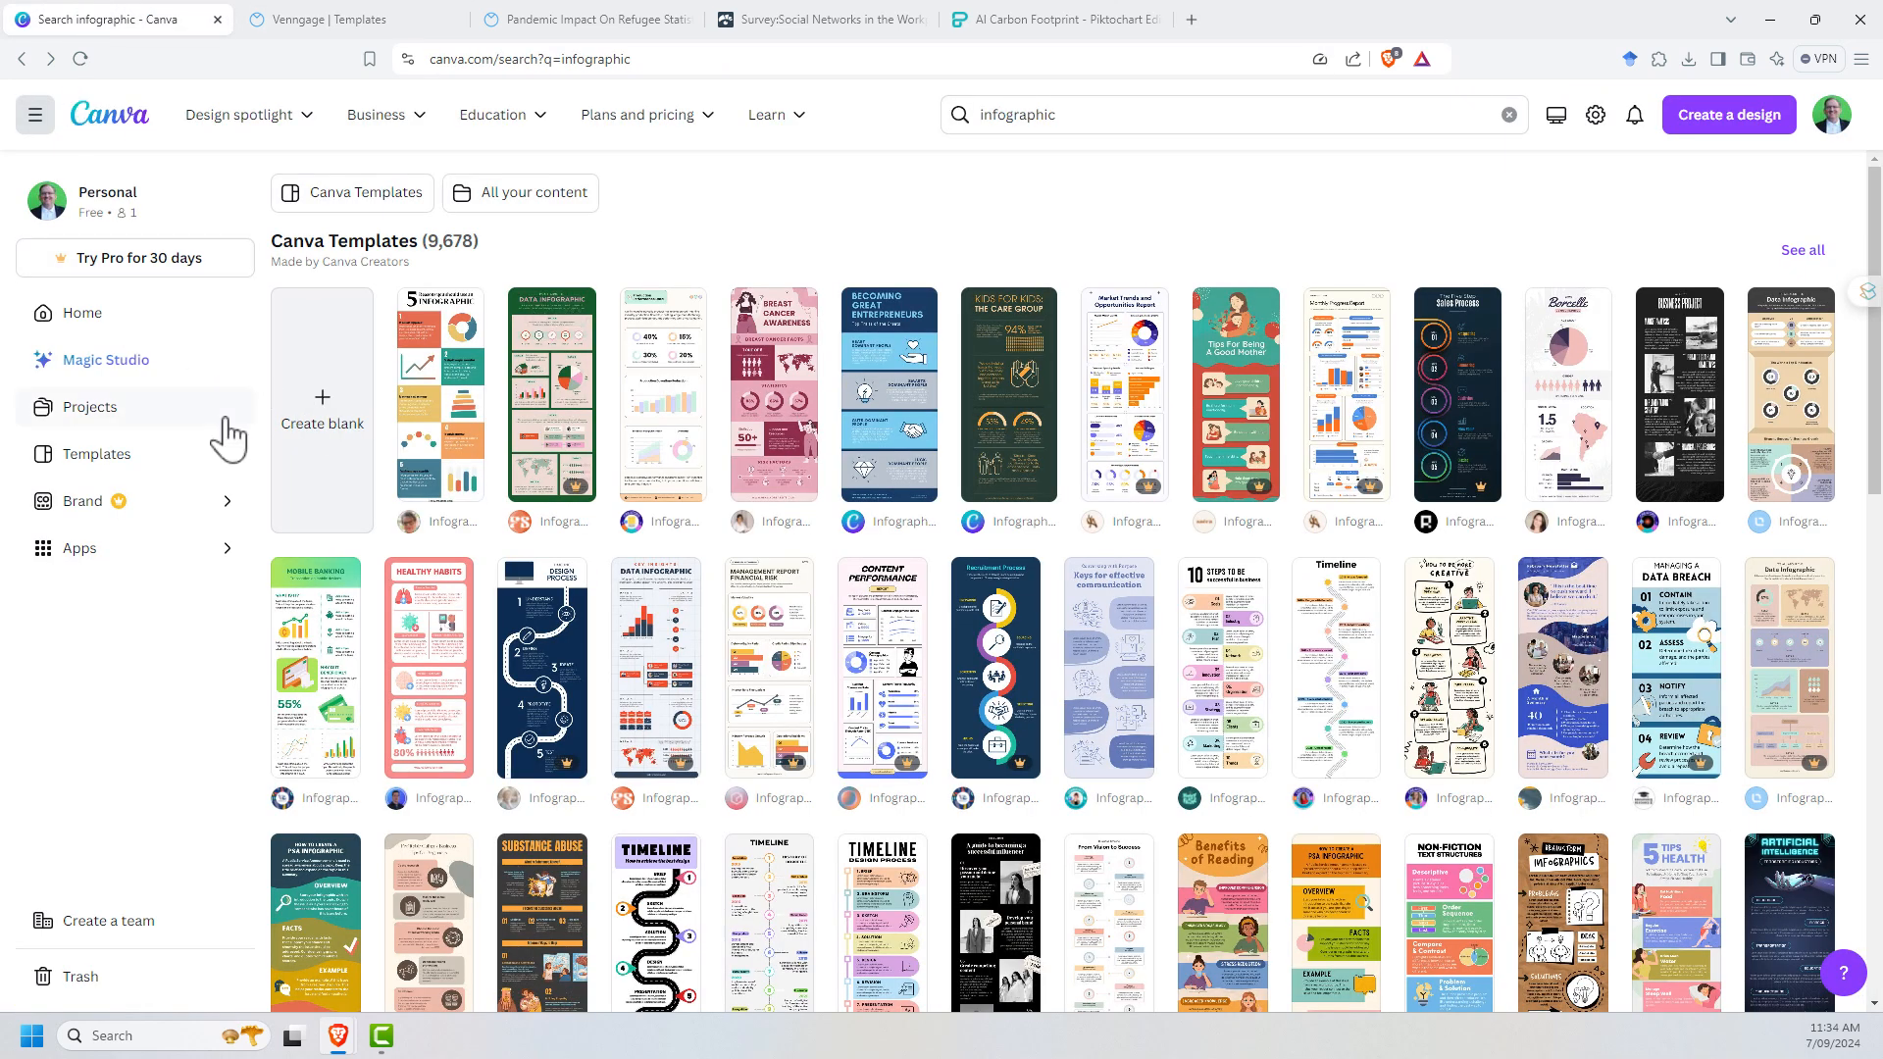
mouse_move(1009, 395)
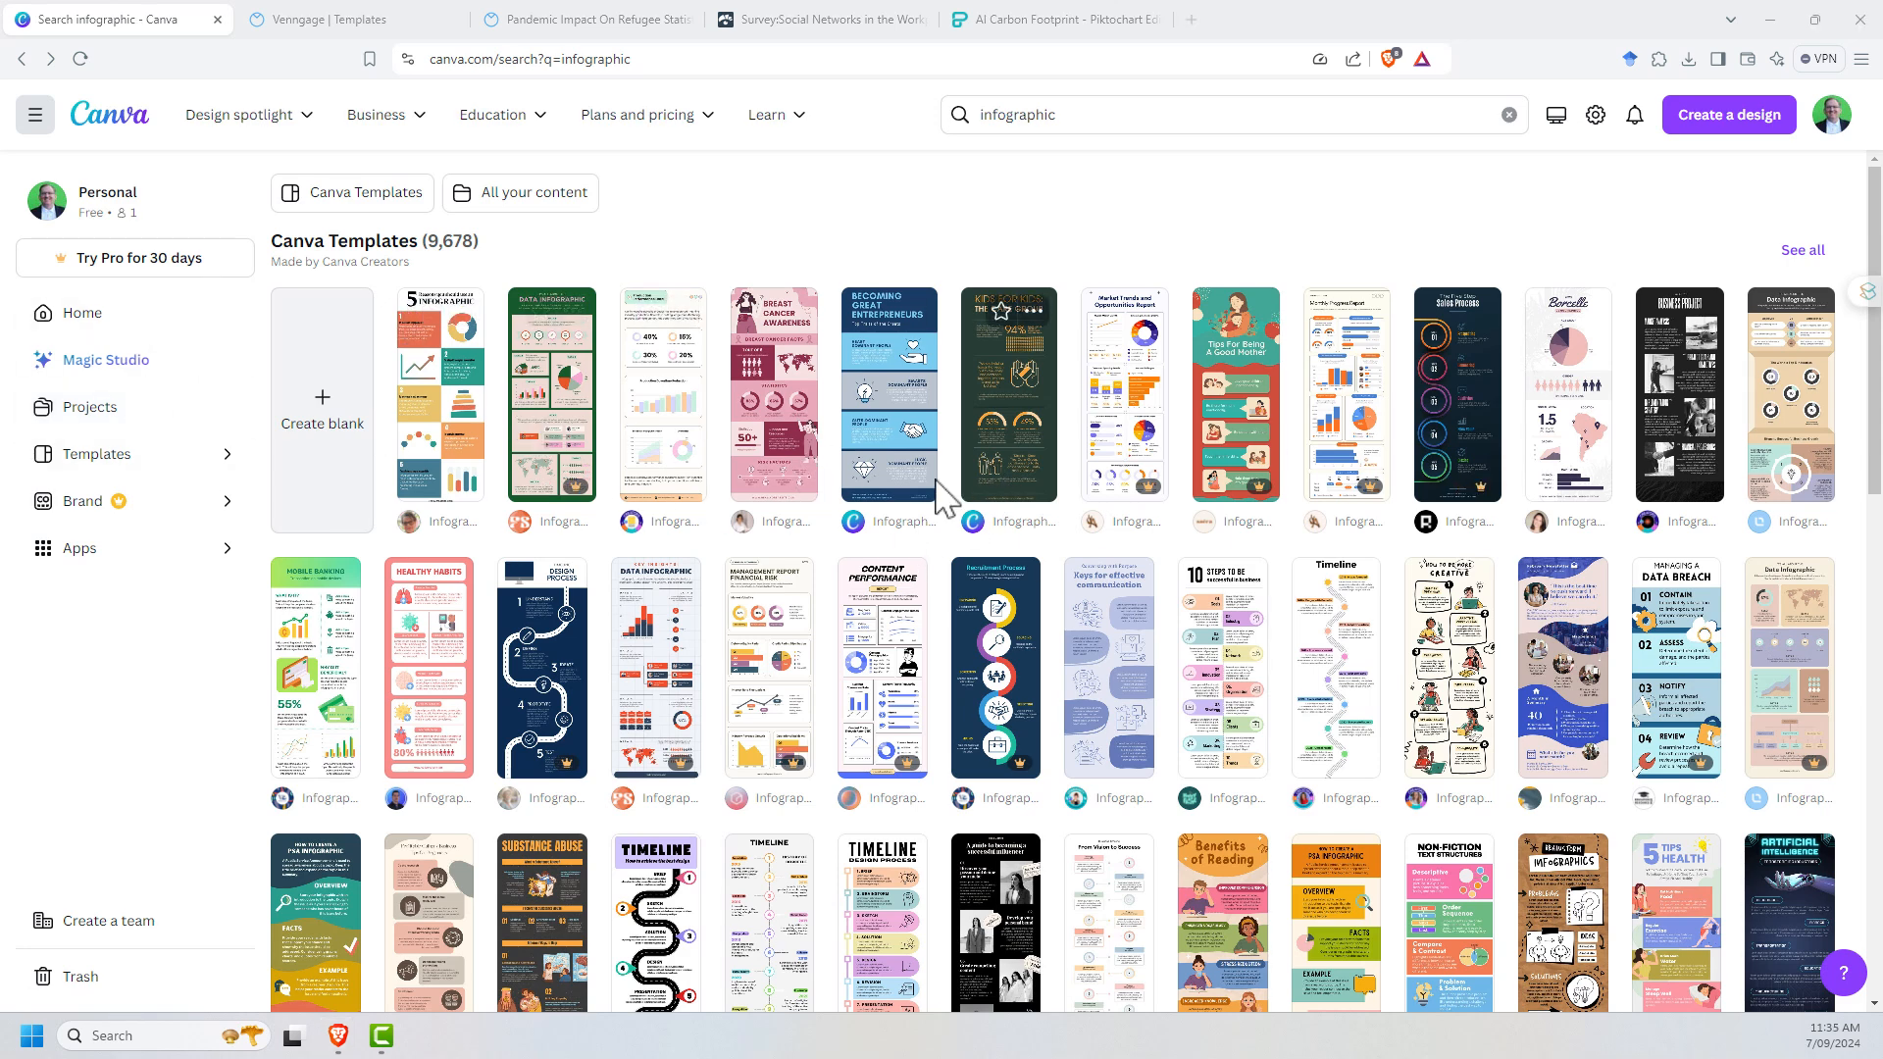
- Browse Magic Studio's AI apps and view the DALL·E image generator card
left_click(105, 359)
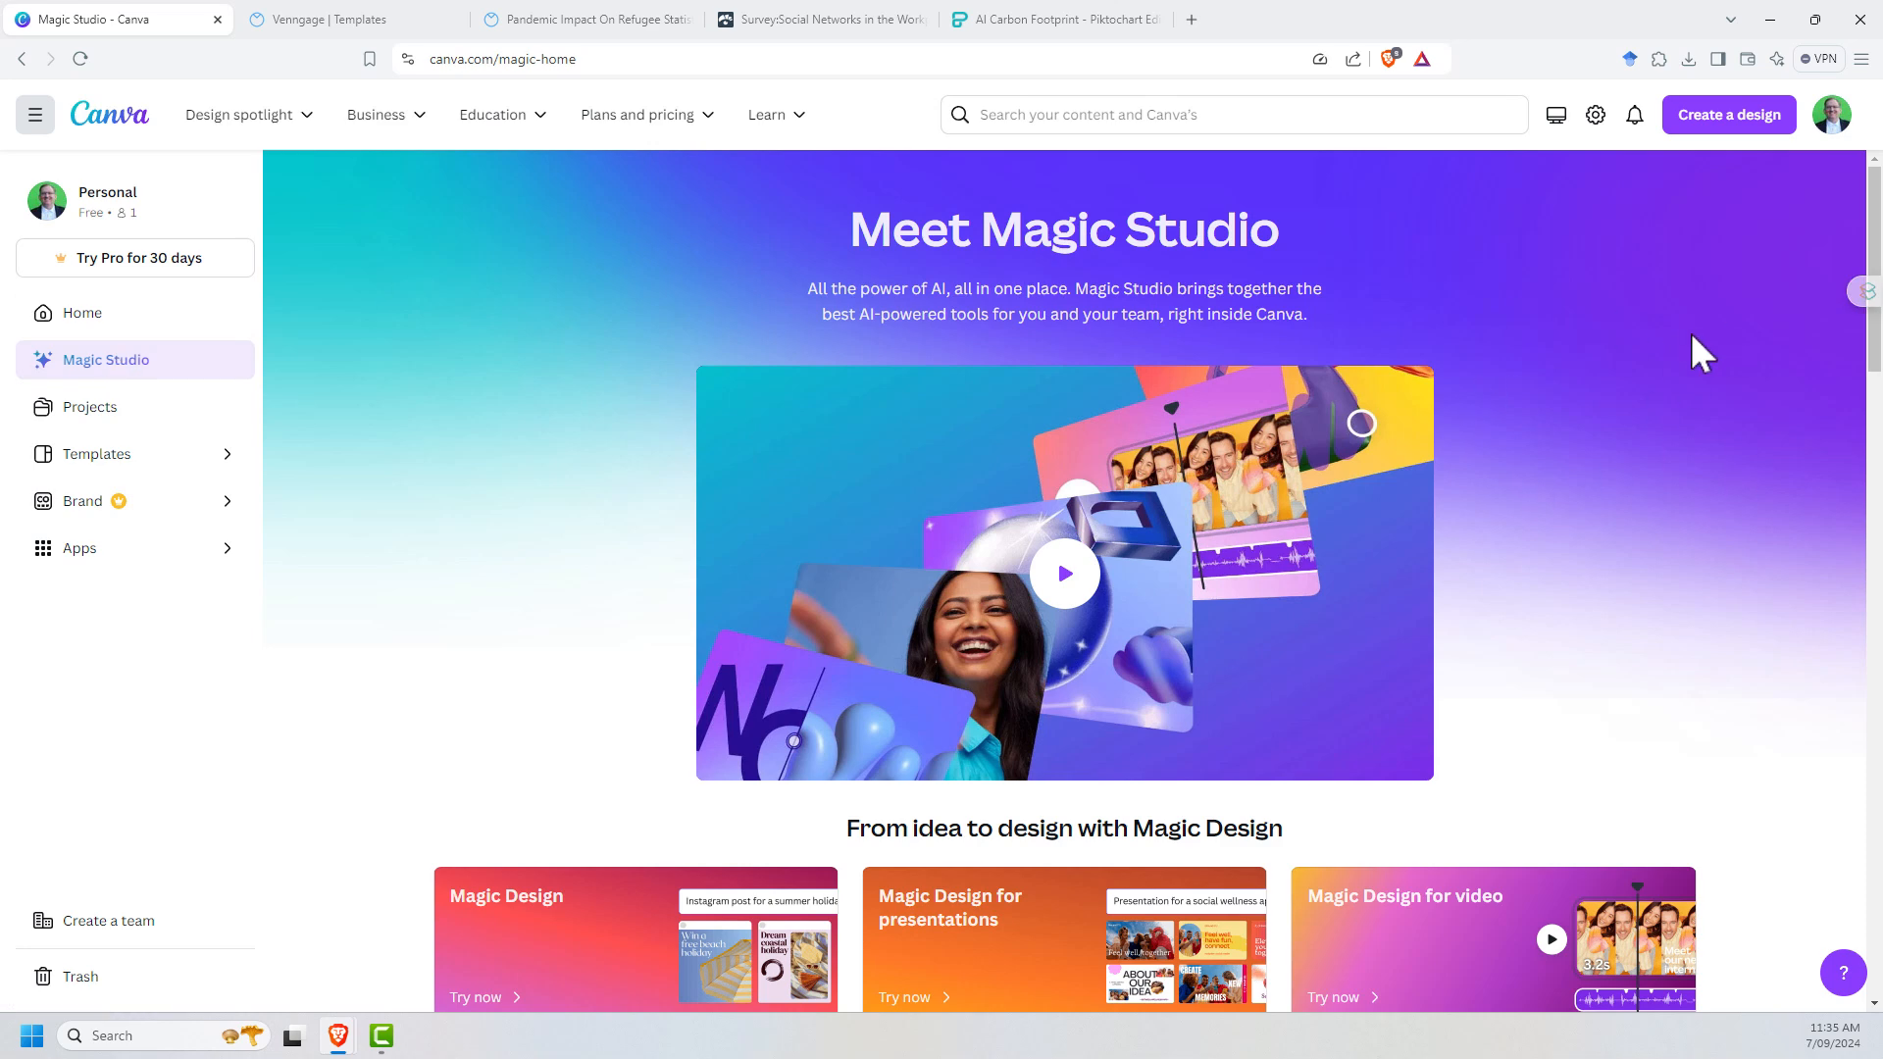
scroll(1747, 411, "down", 3)
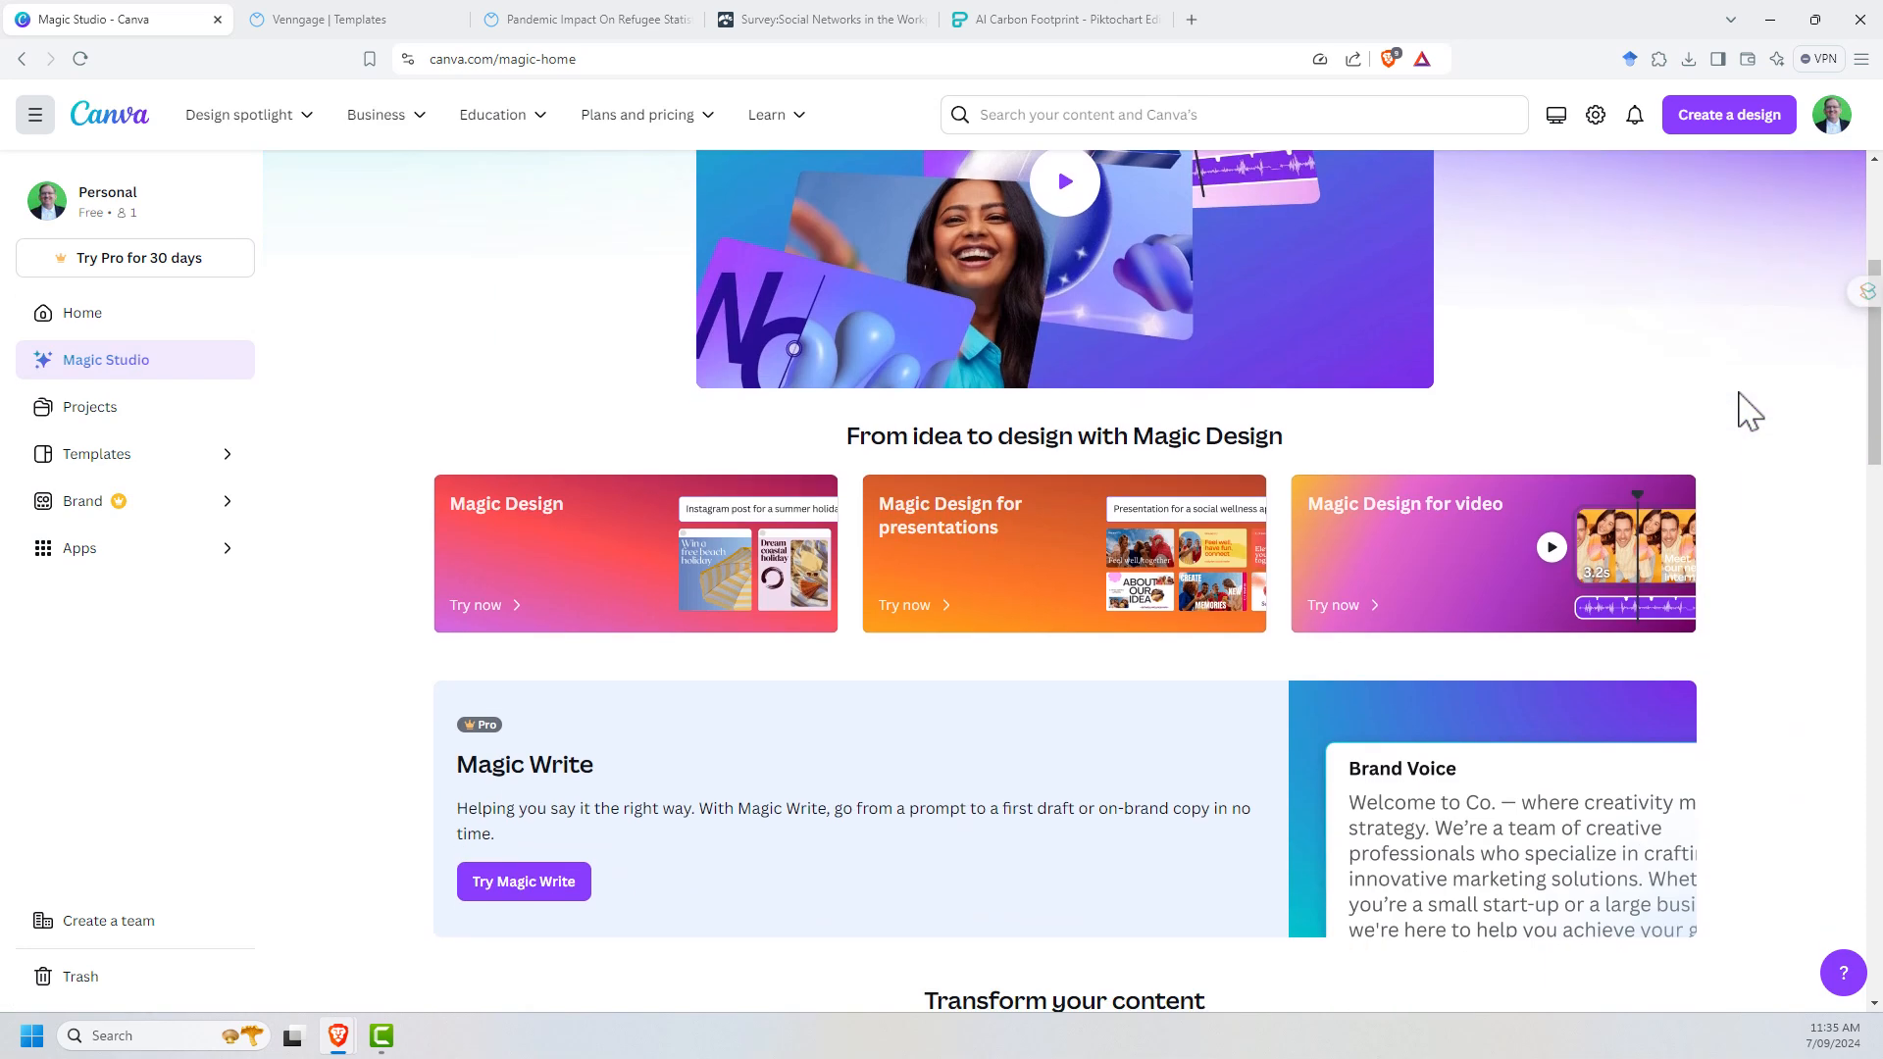
scroll(1748, 411, "down", 2)
scroll(1748, 411, "down", 4)
scroll(1619, 397, "up", 1)
scroll(1472, 412, "up", 2)
scroll(1162, 427, "down", 3)
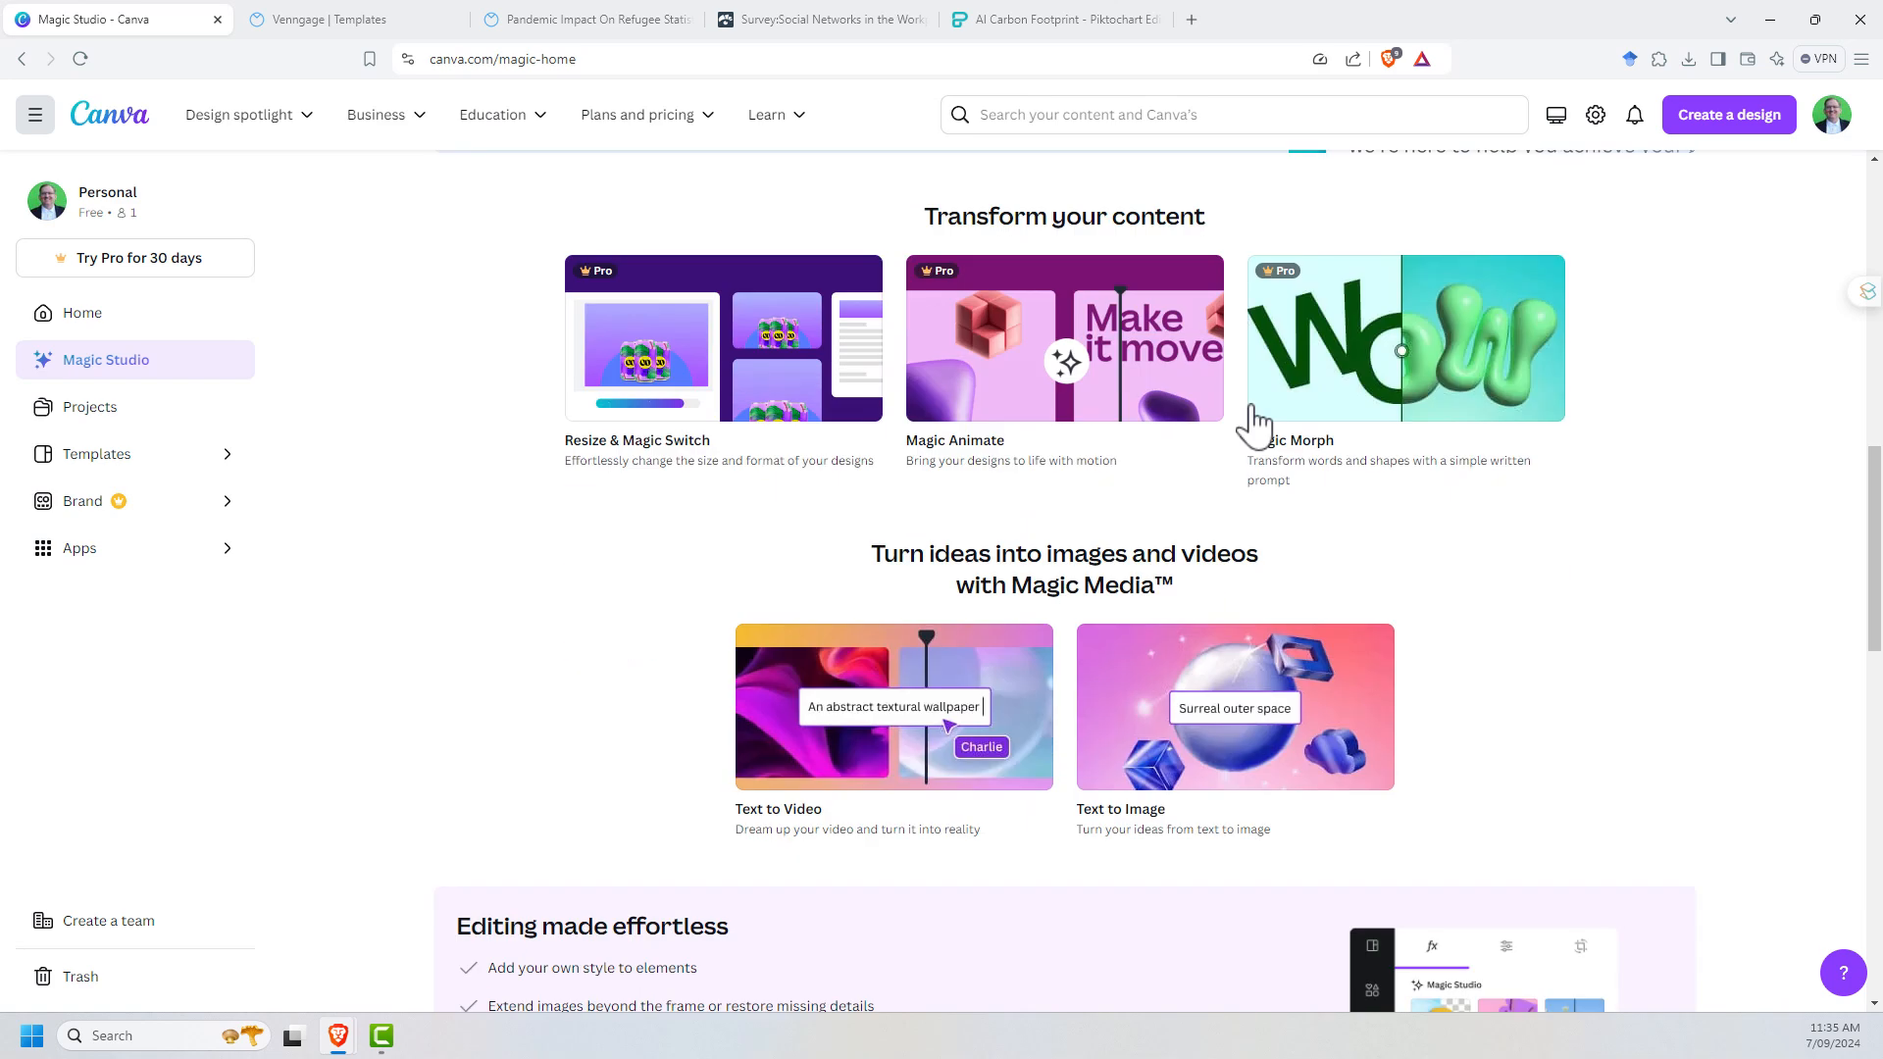
scroll(1619, 470, "down", 2)
scroll(1781, 494, "down", 3)
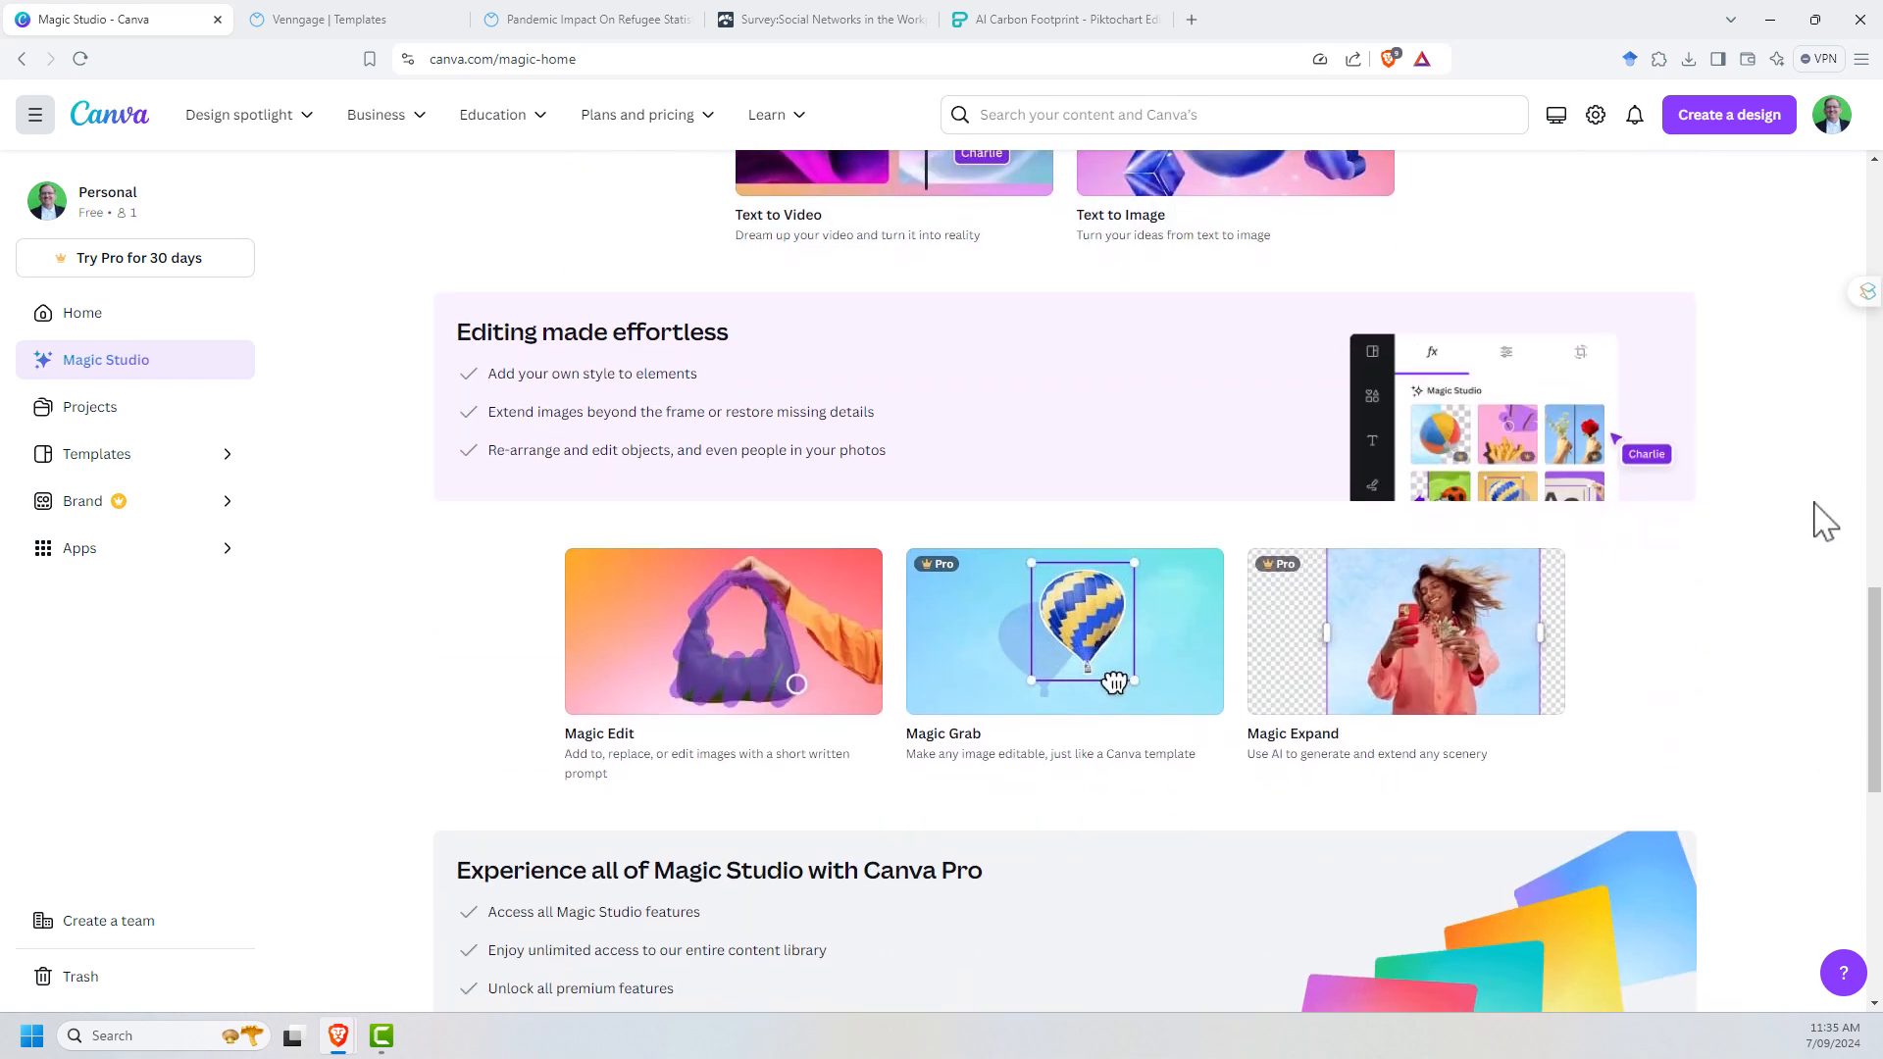
scroll(1796, 496, "down", 1)
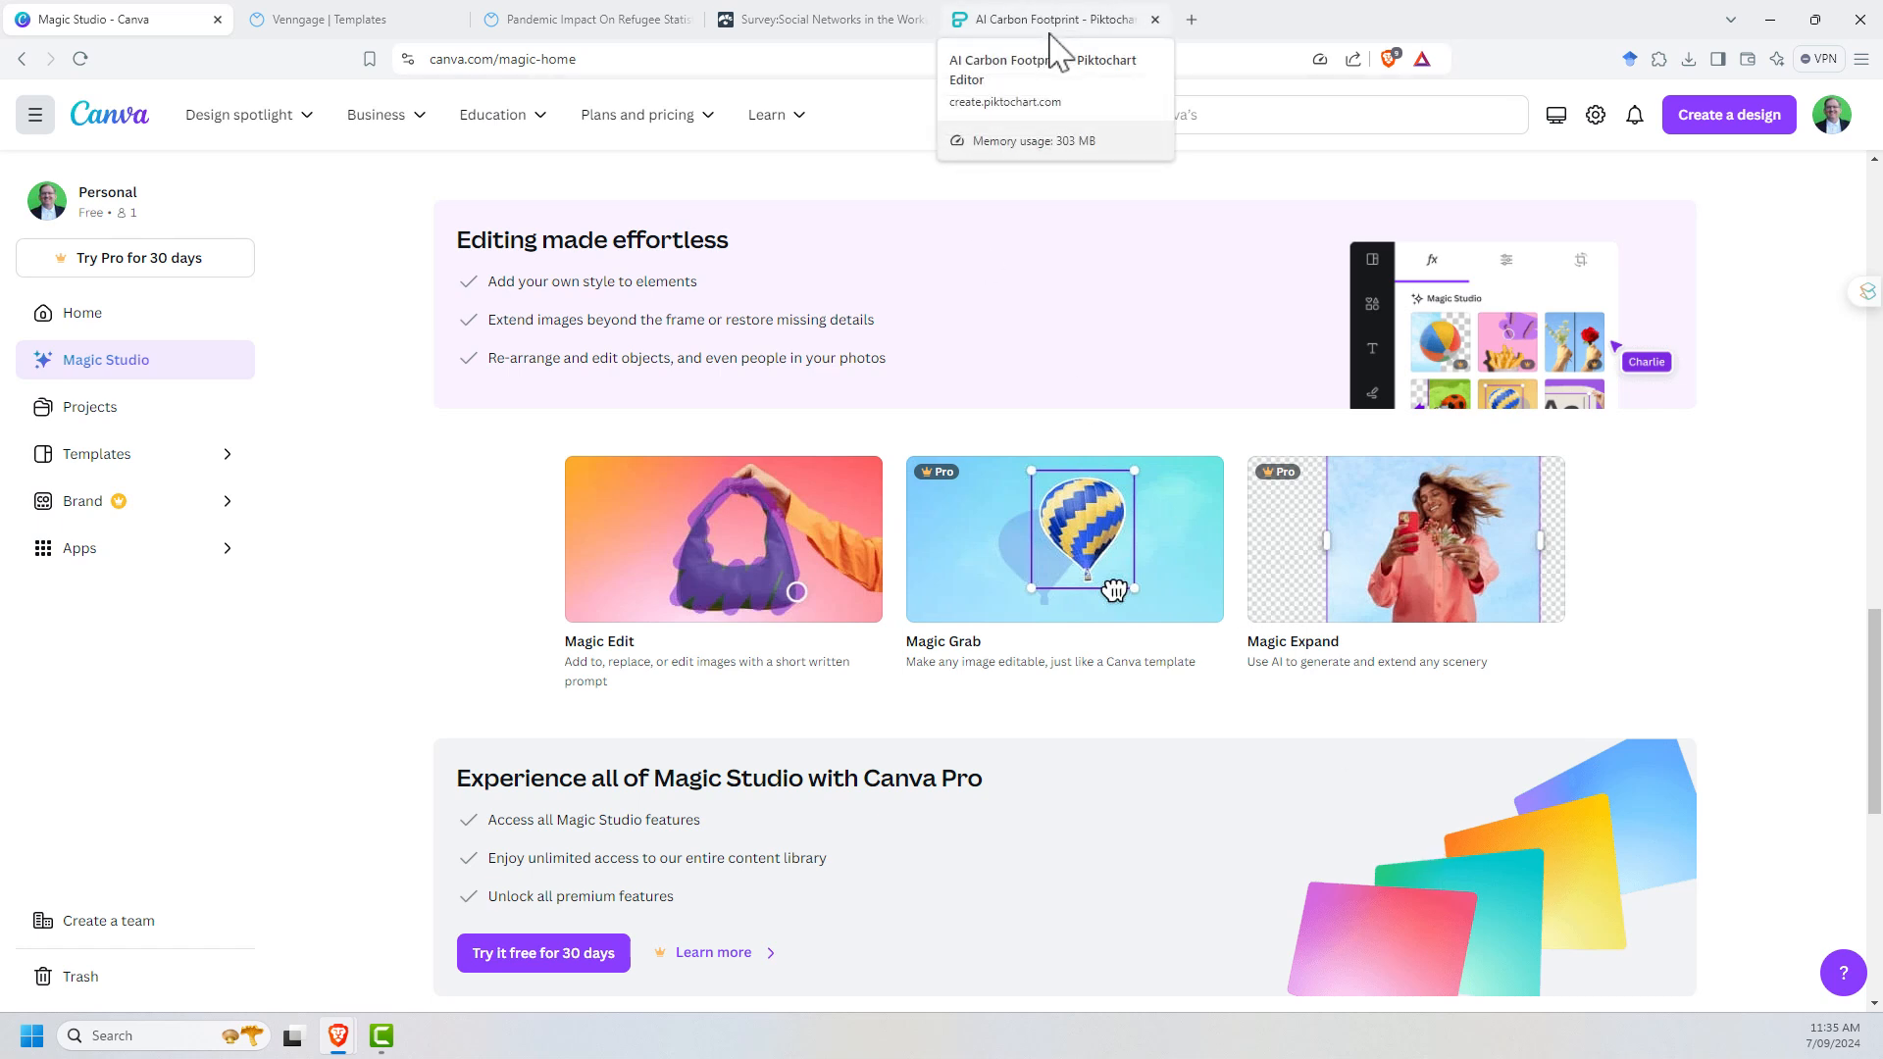
scroll(905, 449, "down", 1)
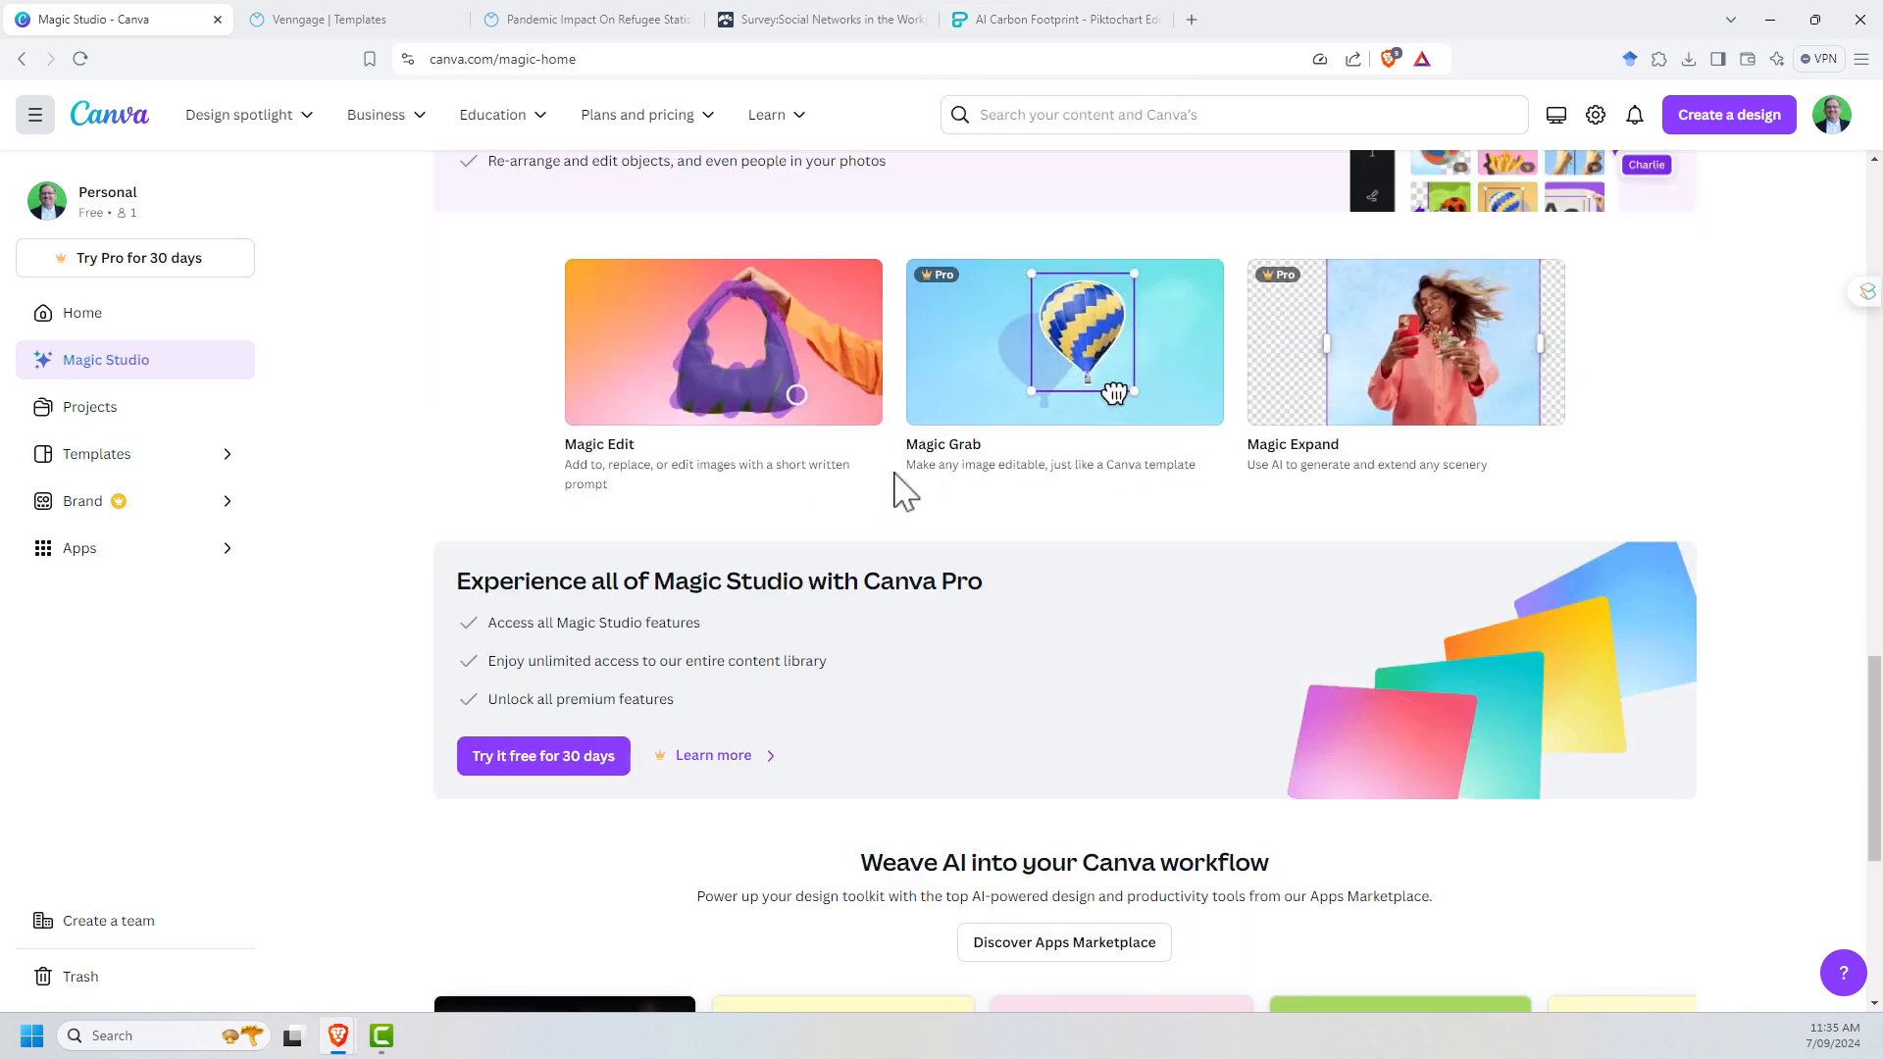
scroll(895, 500, "down", 2)
scroll(885, 342, "down", 2)
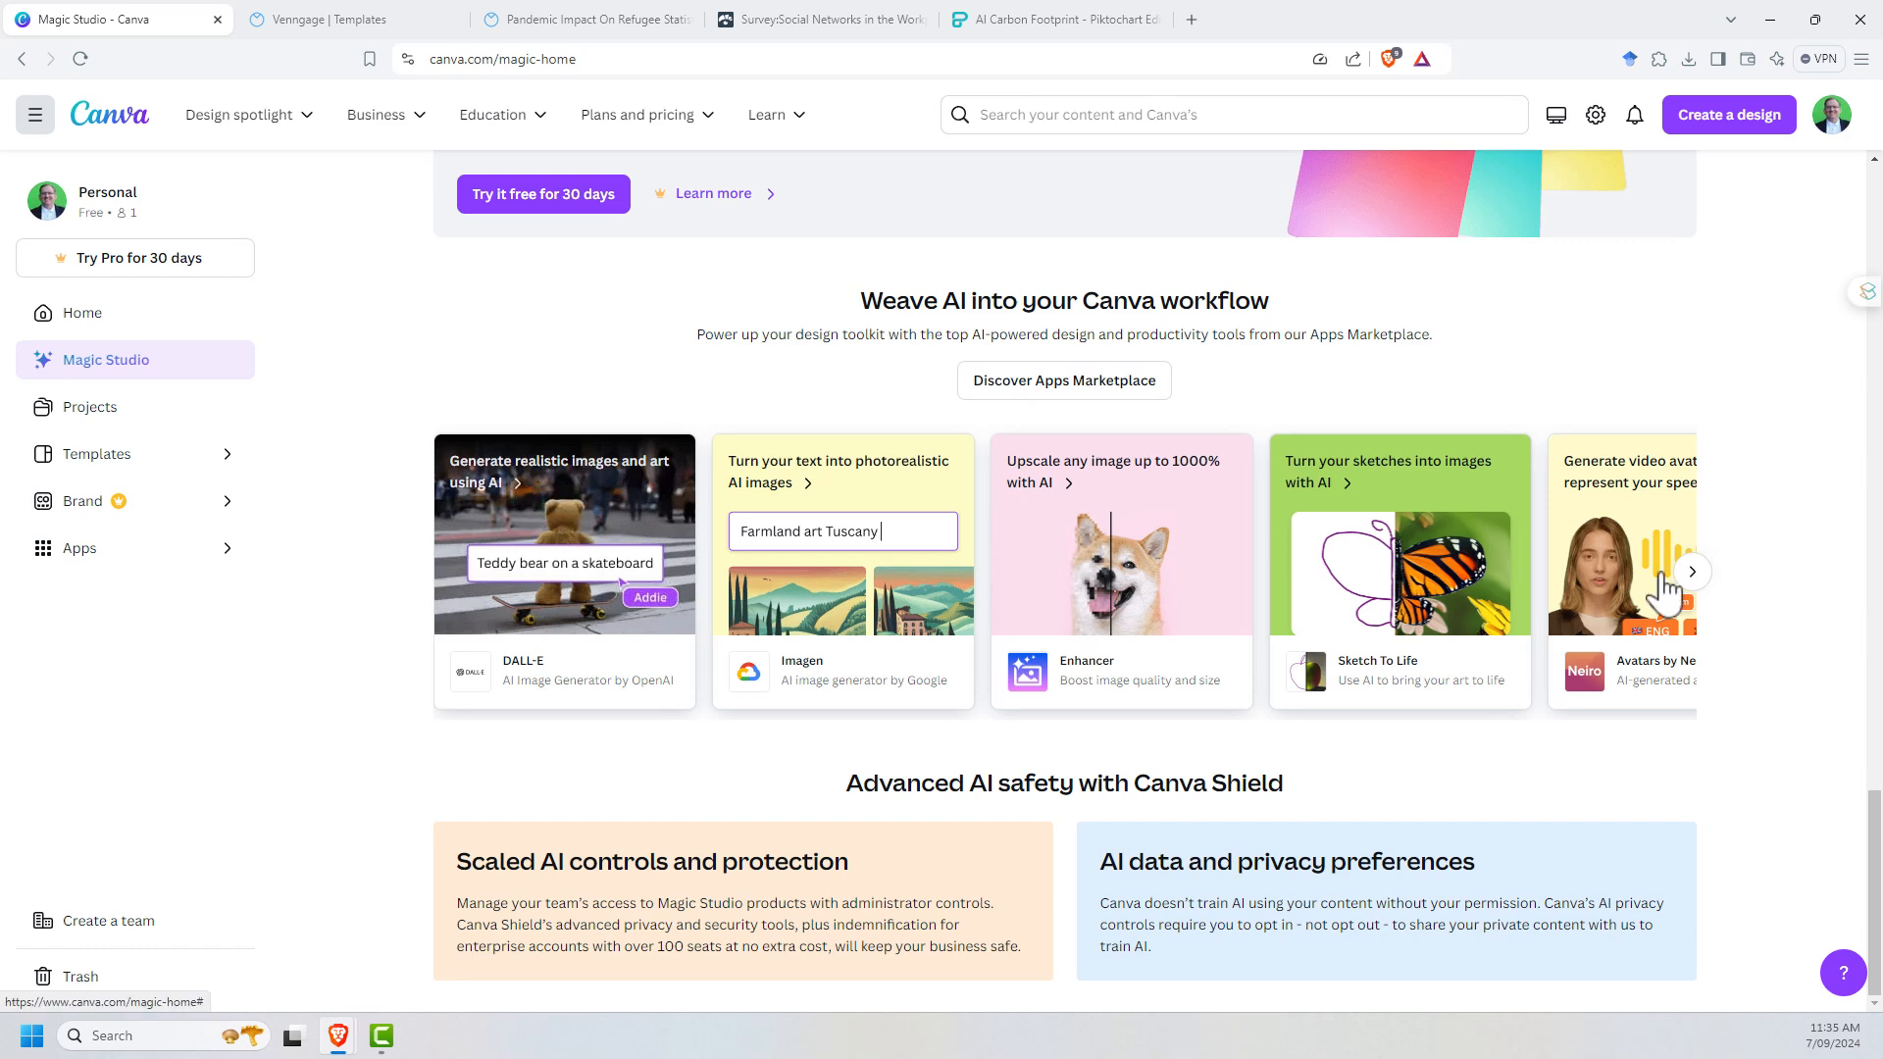
left_click(1695, 573)
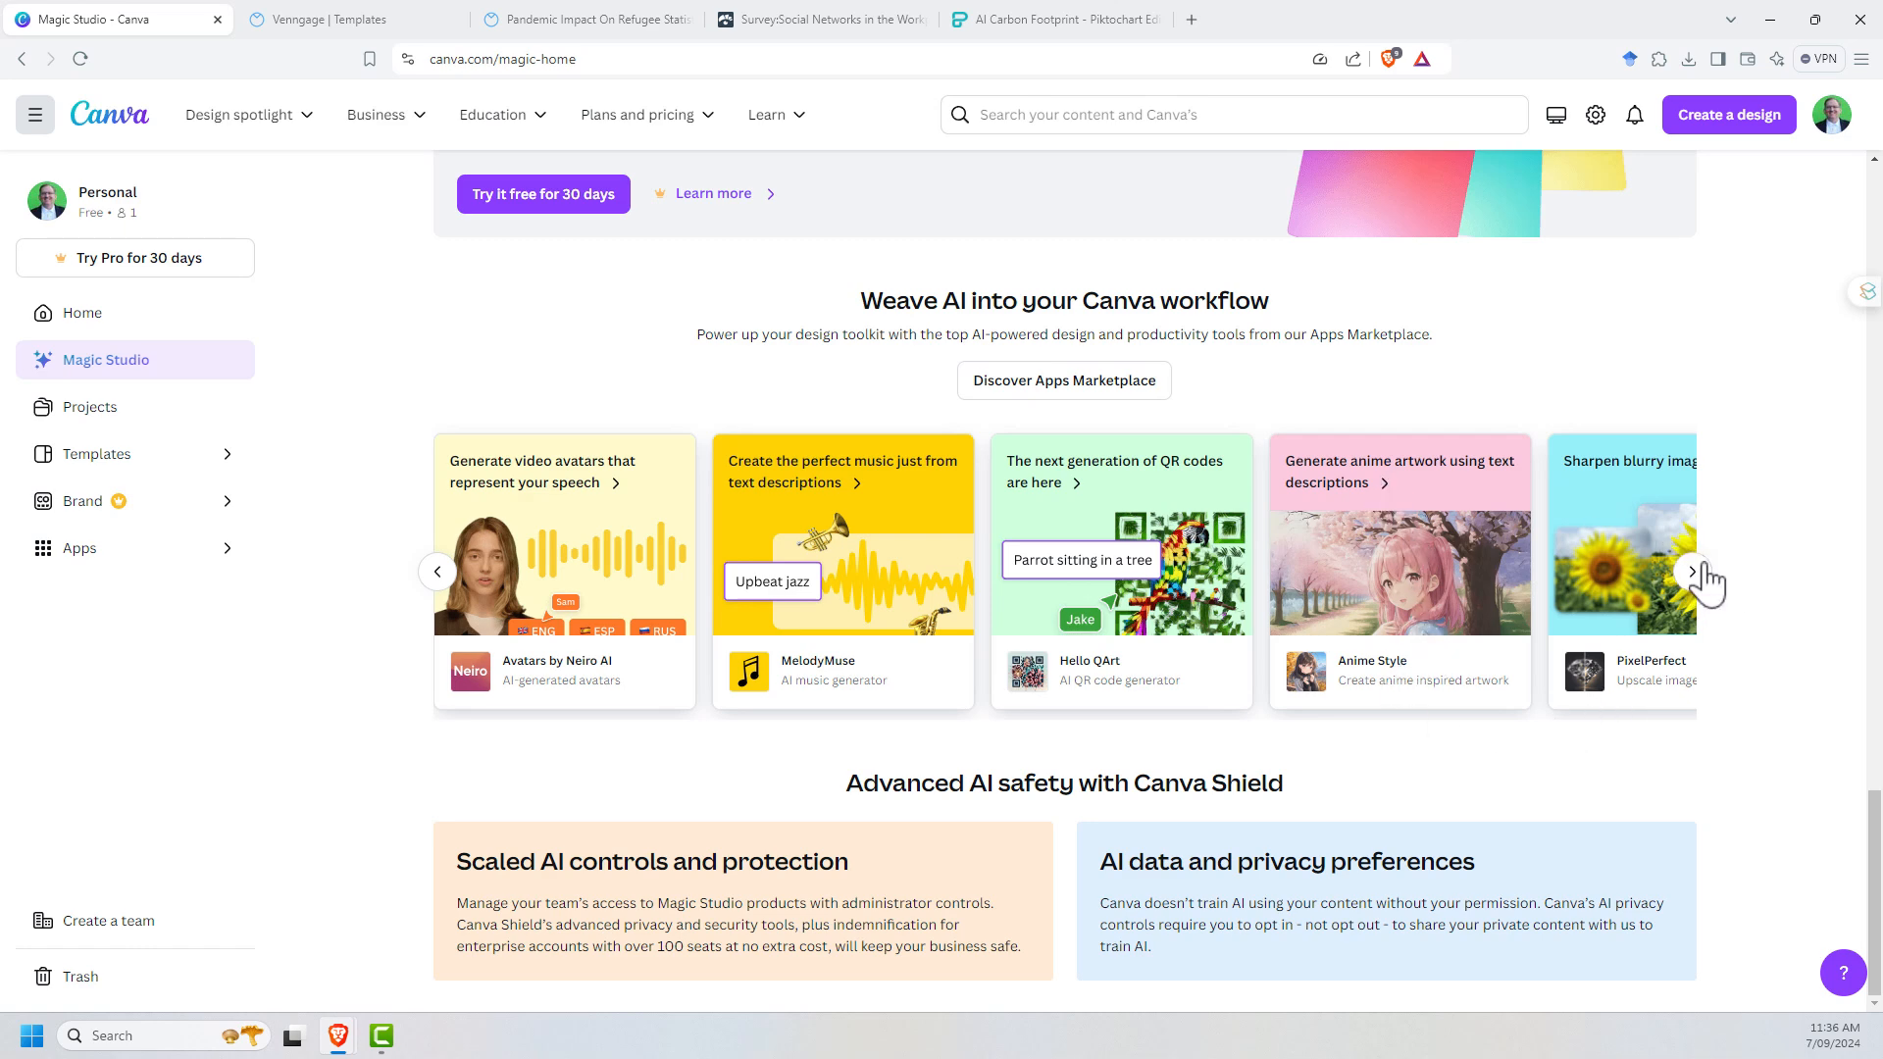
left_click(1696, 572)
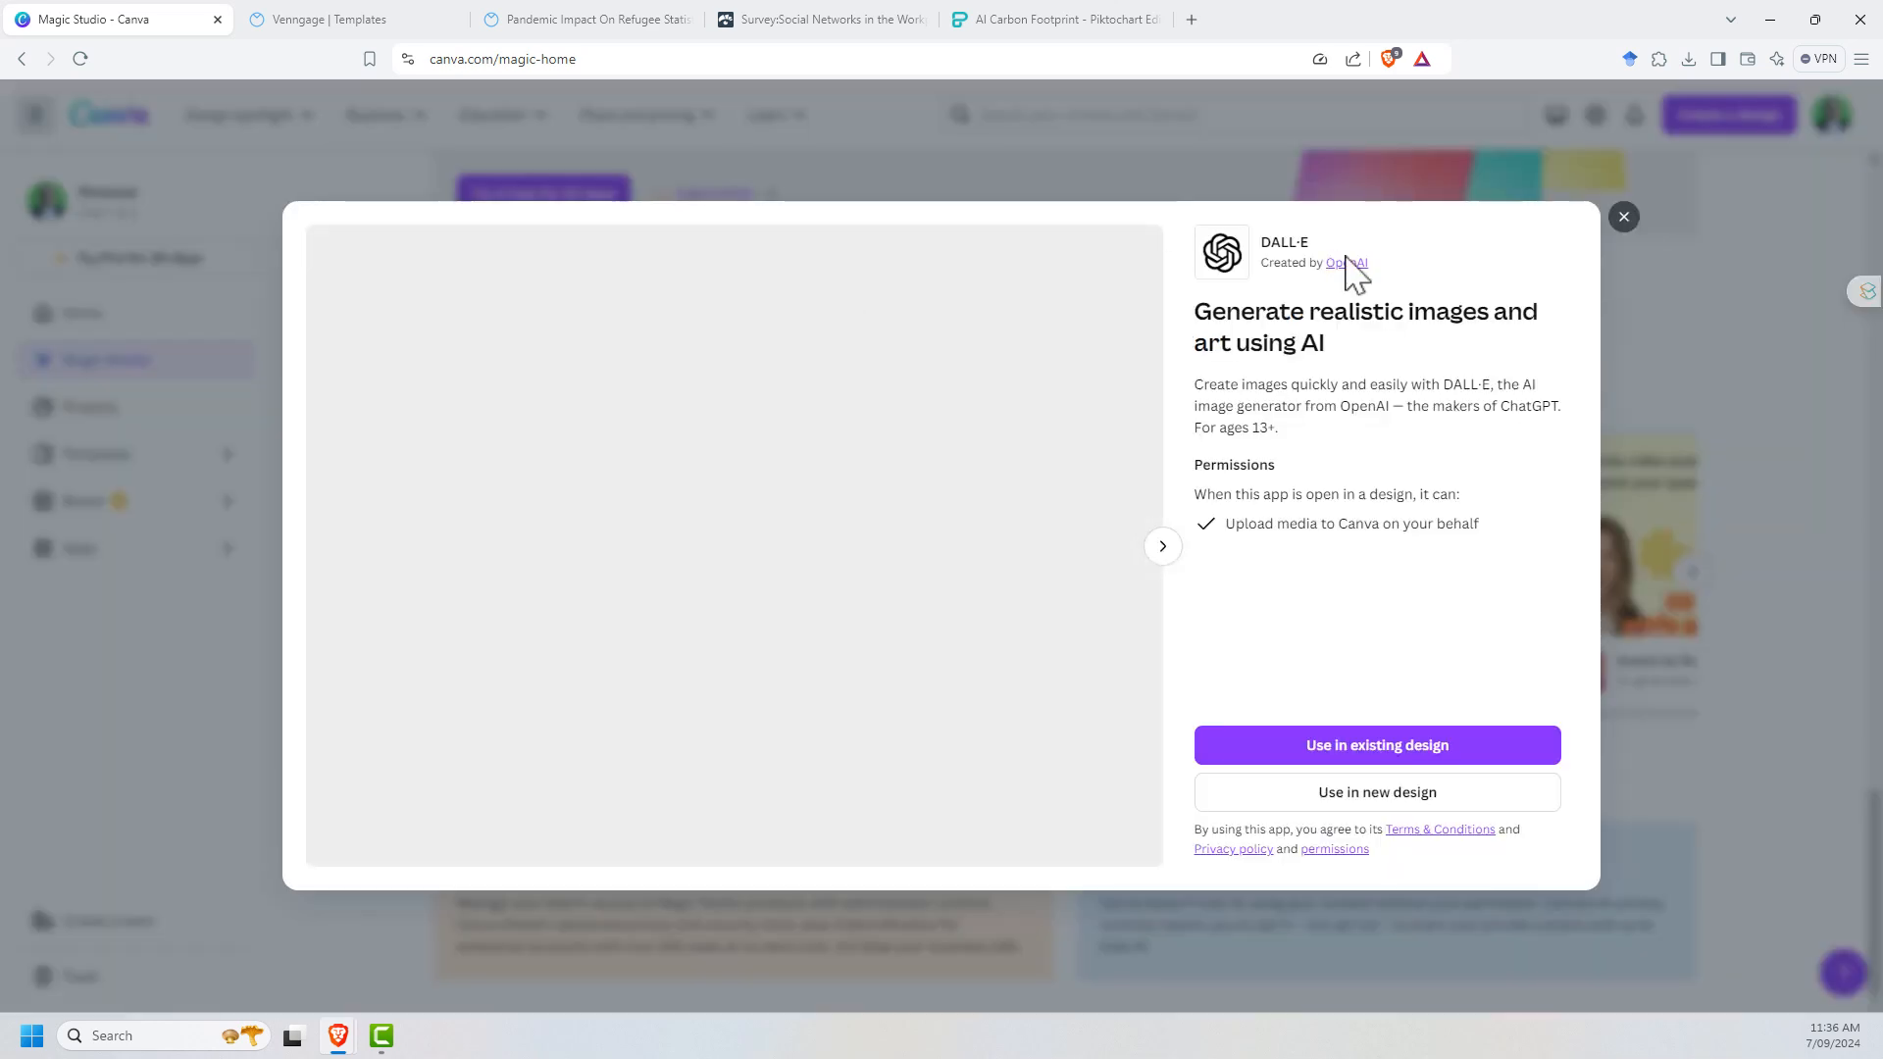
left_click(1630, 229)
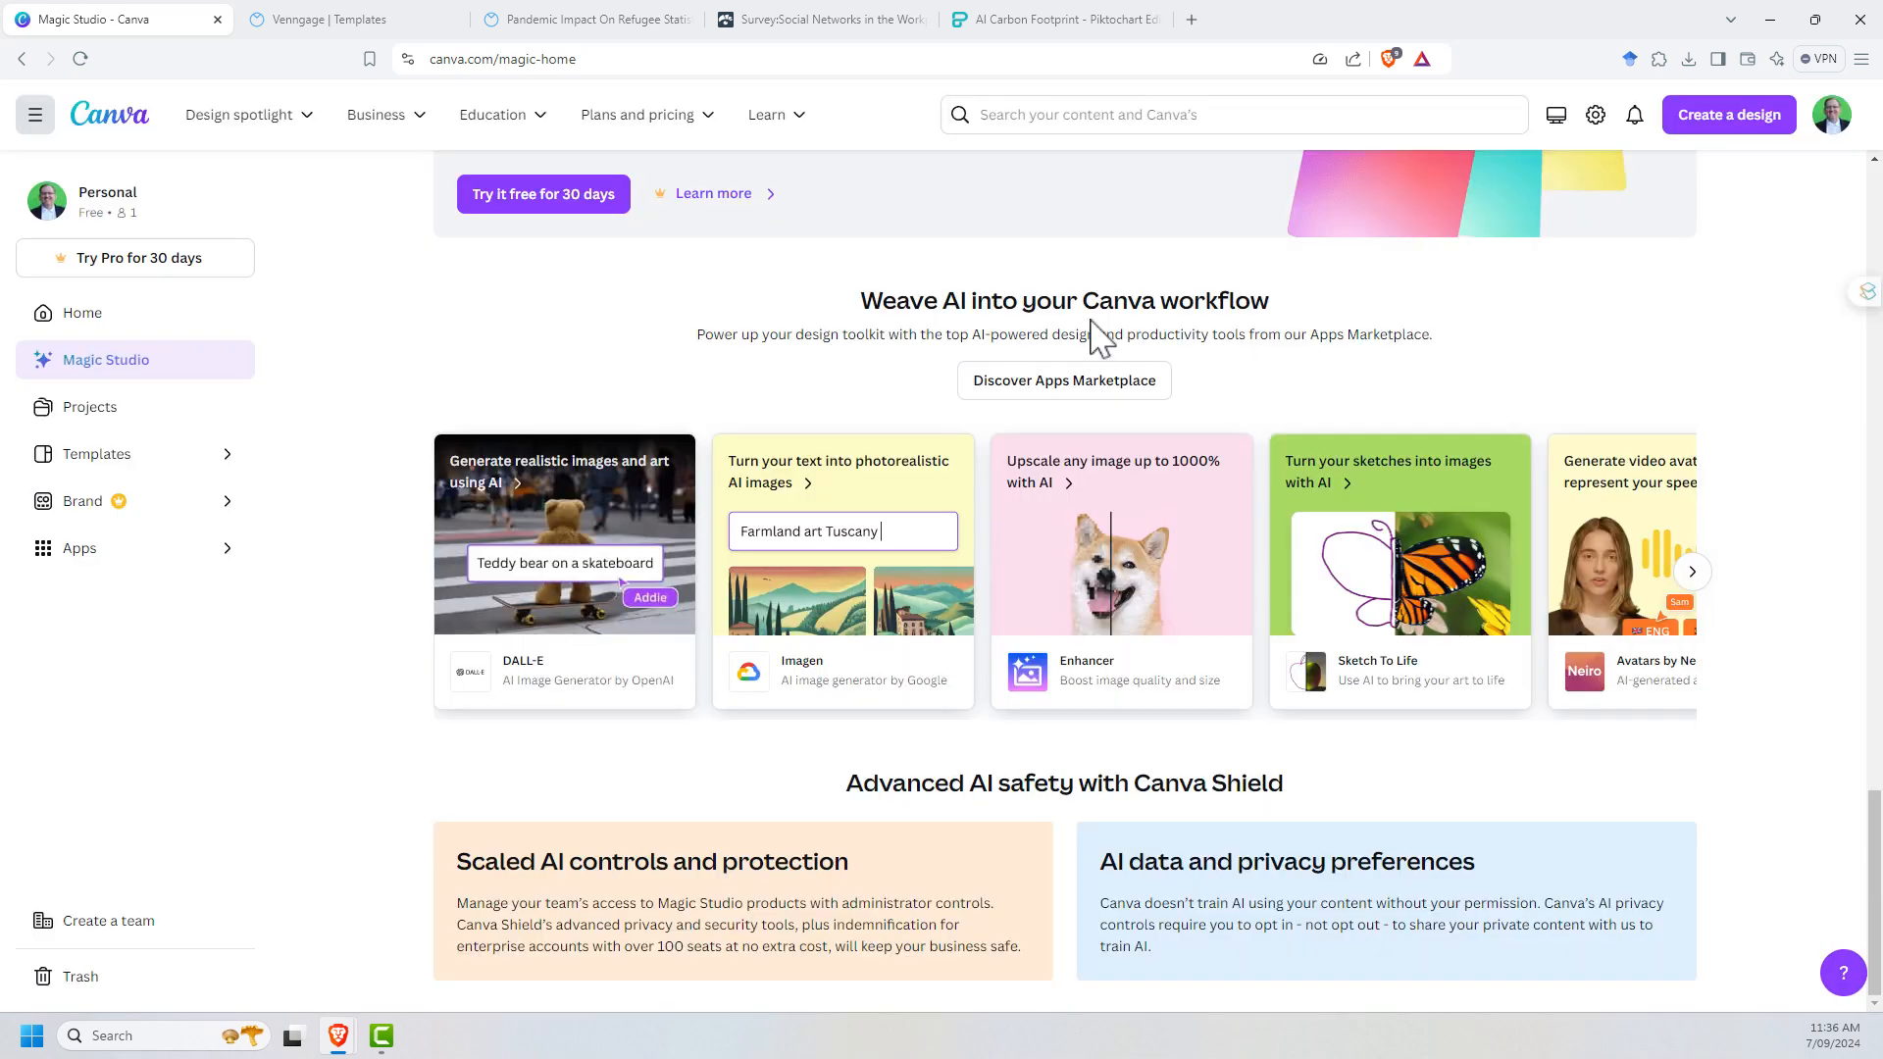
scroll(882, 338, "up", 1)
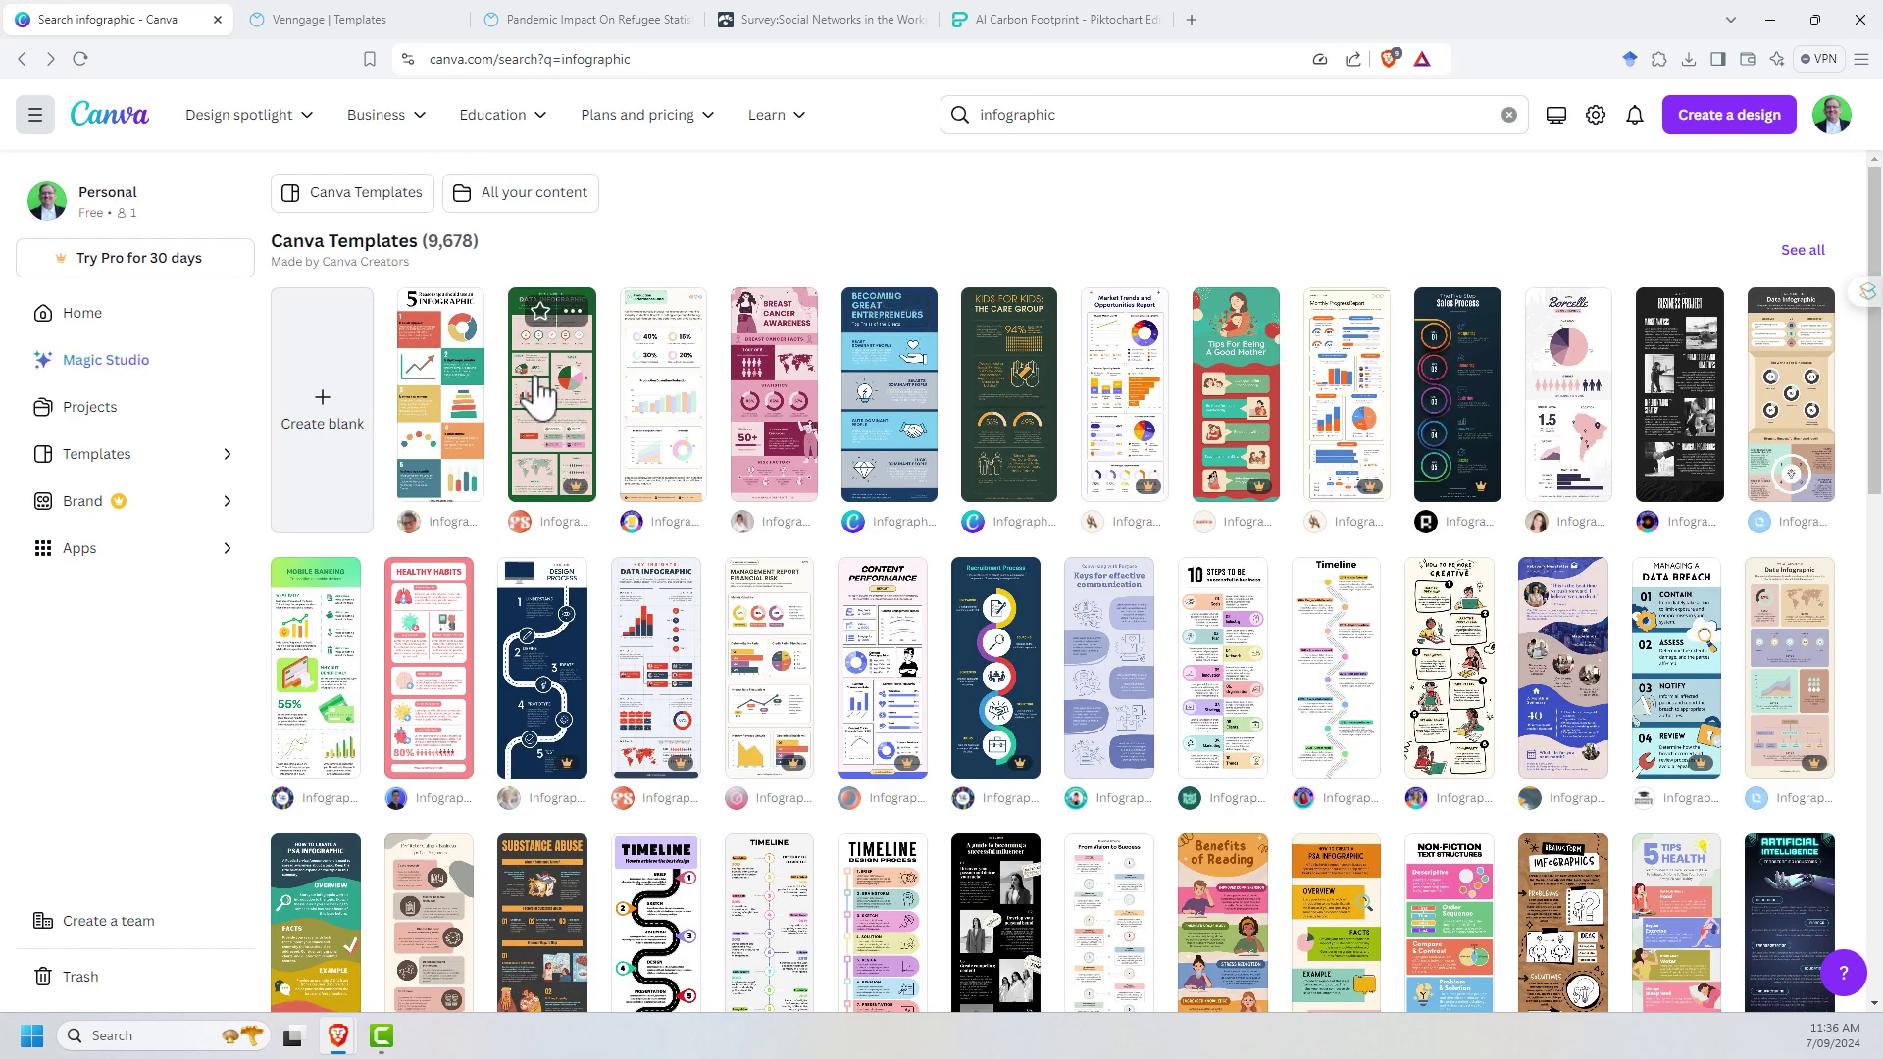
- Preview the Green Modern Informational Data Infographic template
left_click(551, 394)
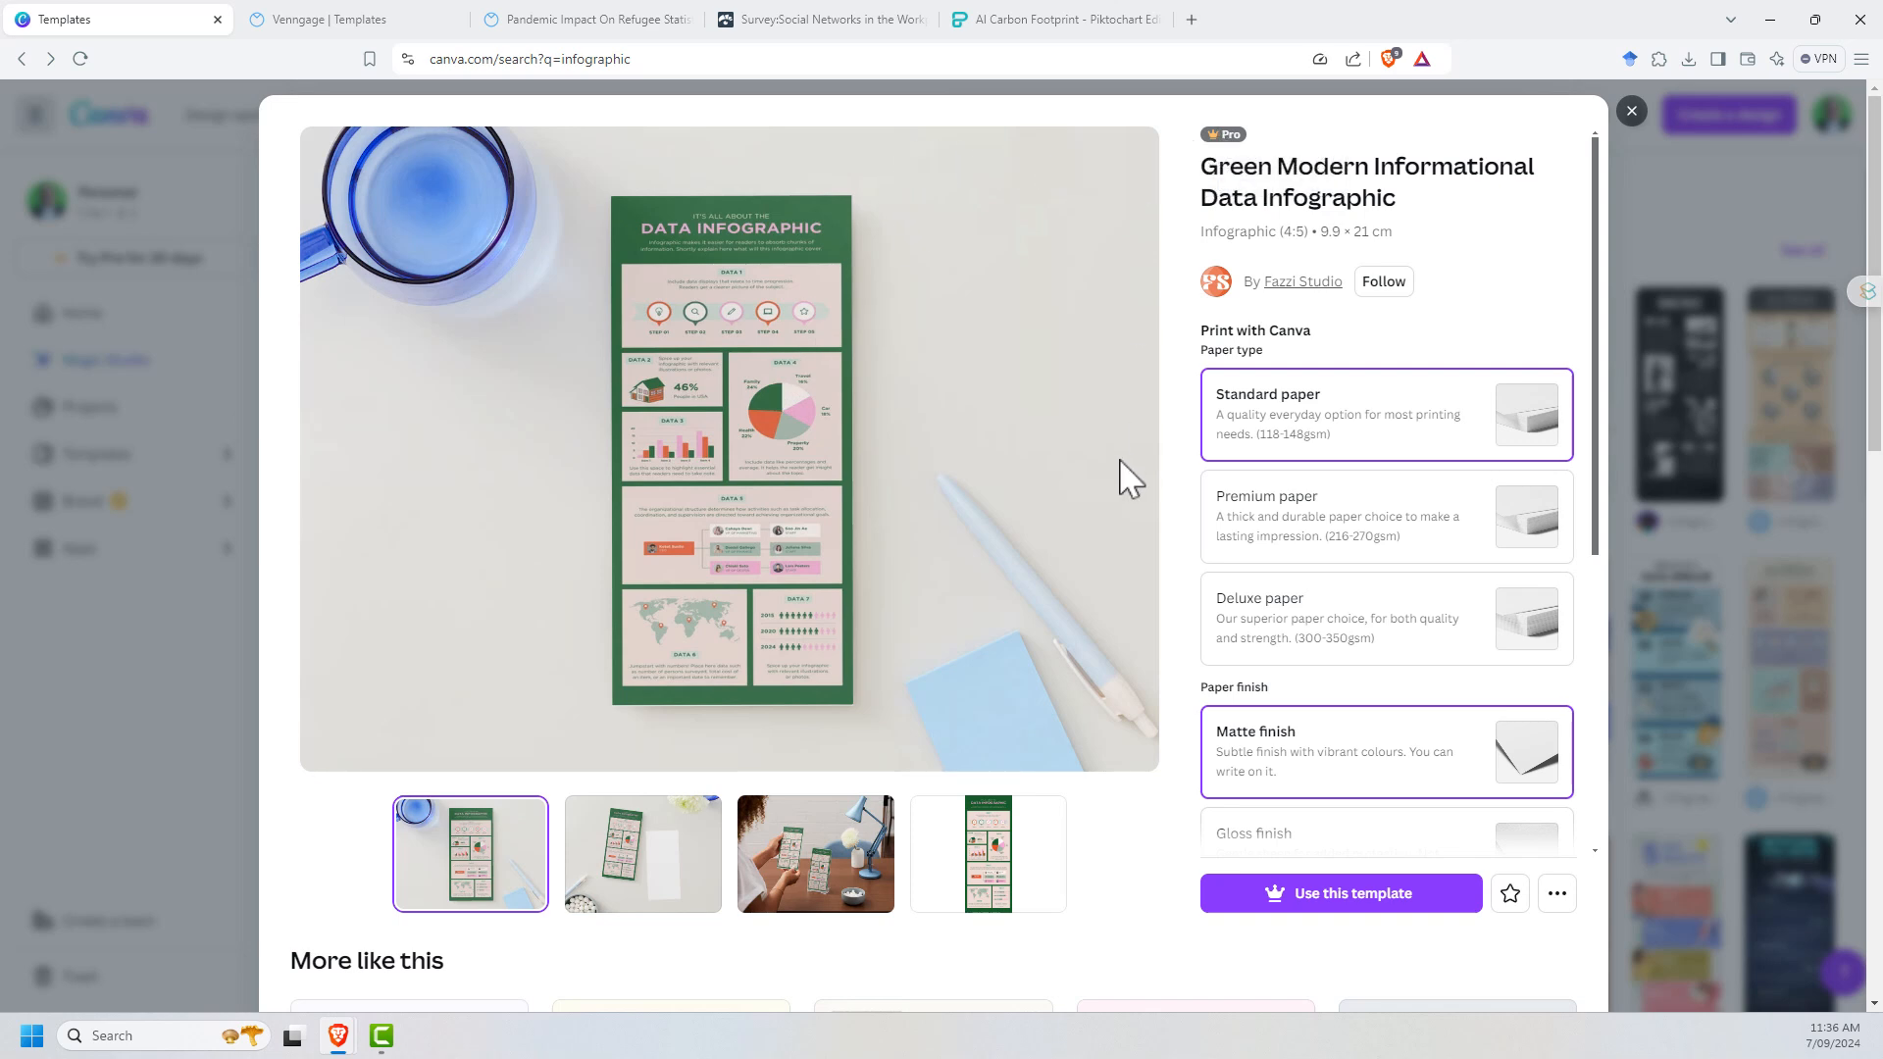
scroll(743, 410, "down", 6)
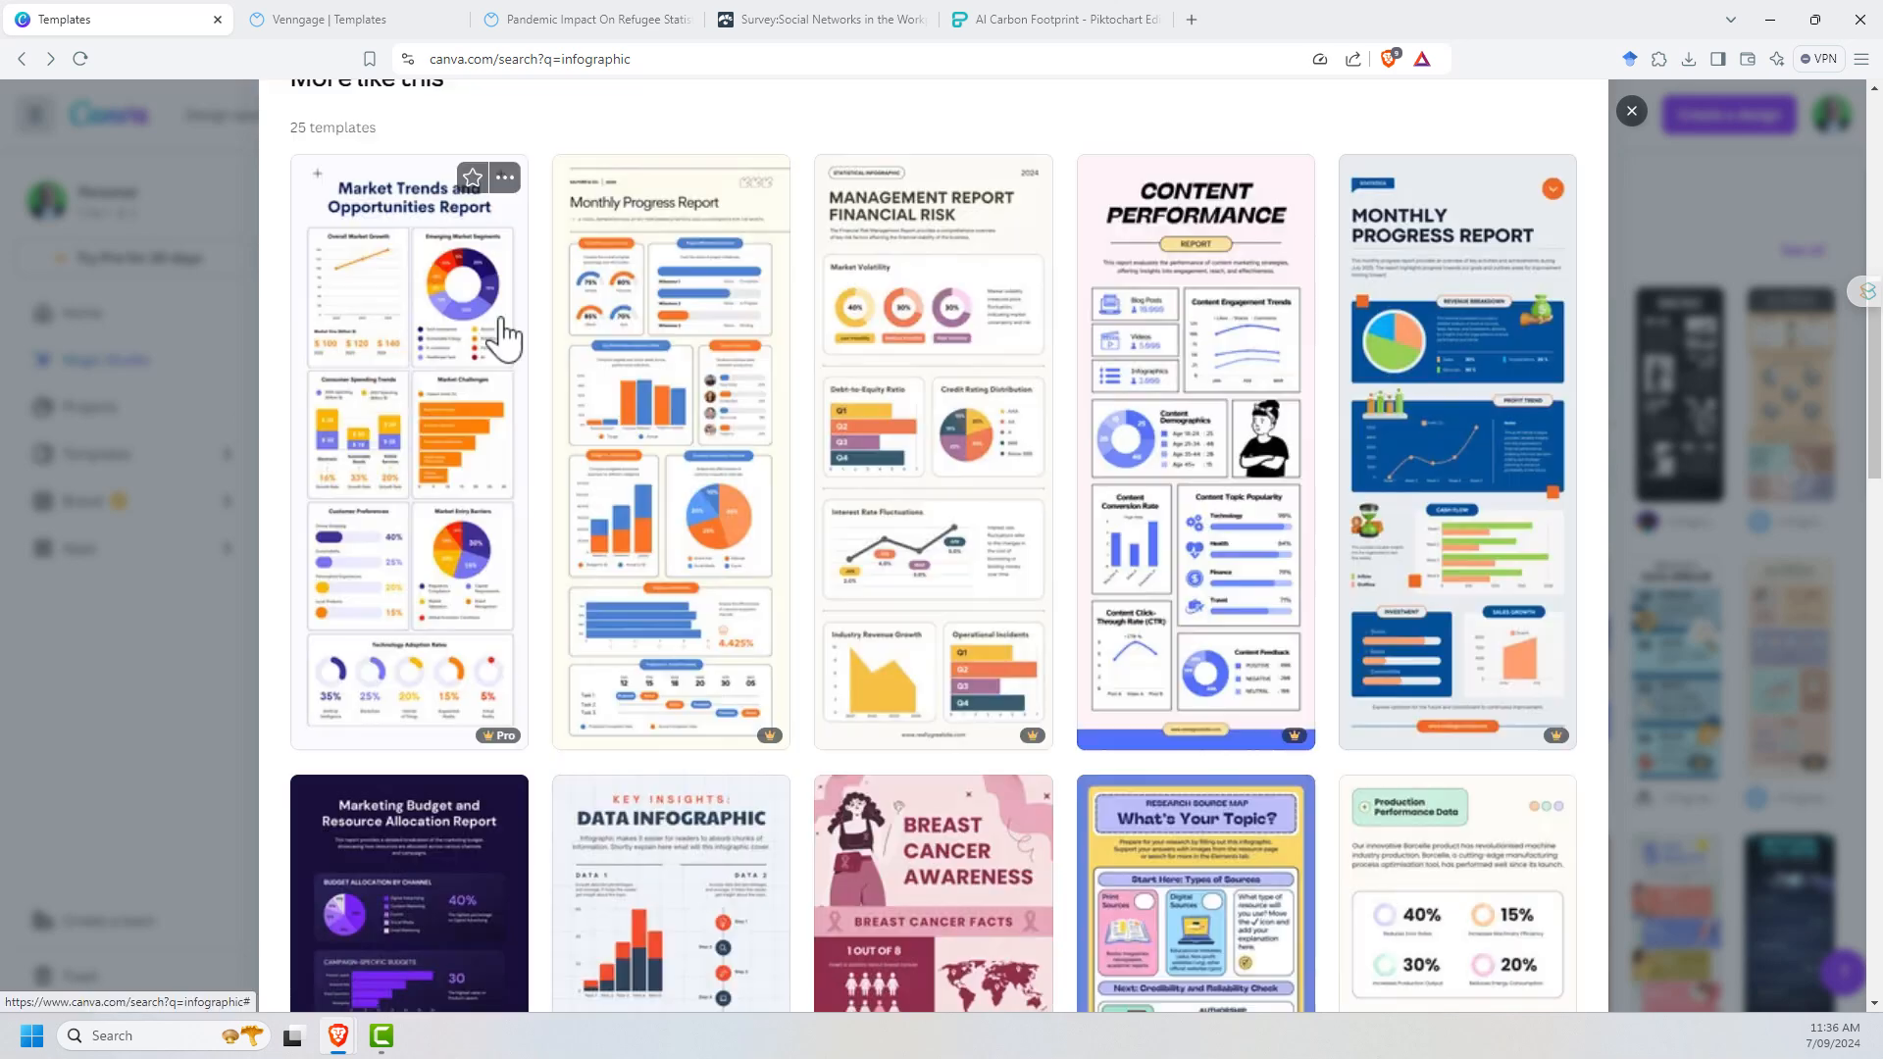
scroll(817, 369, "down", 2)
scroll(817, 368, "up", 2)
scroll(1336, 309, "down", 3)
scroll(1336, 310, "down", 3)
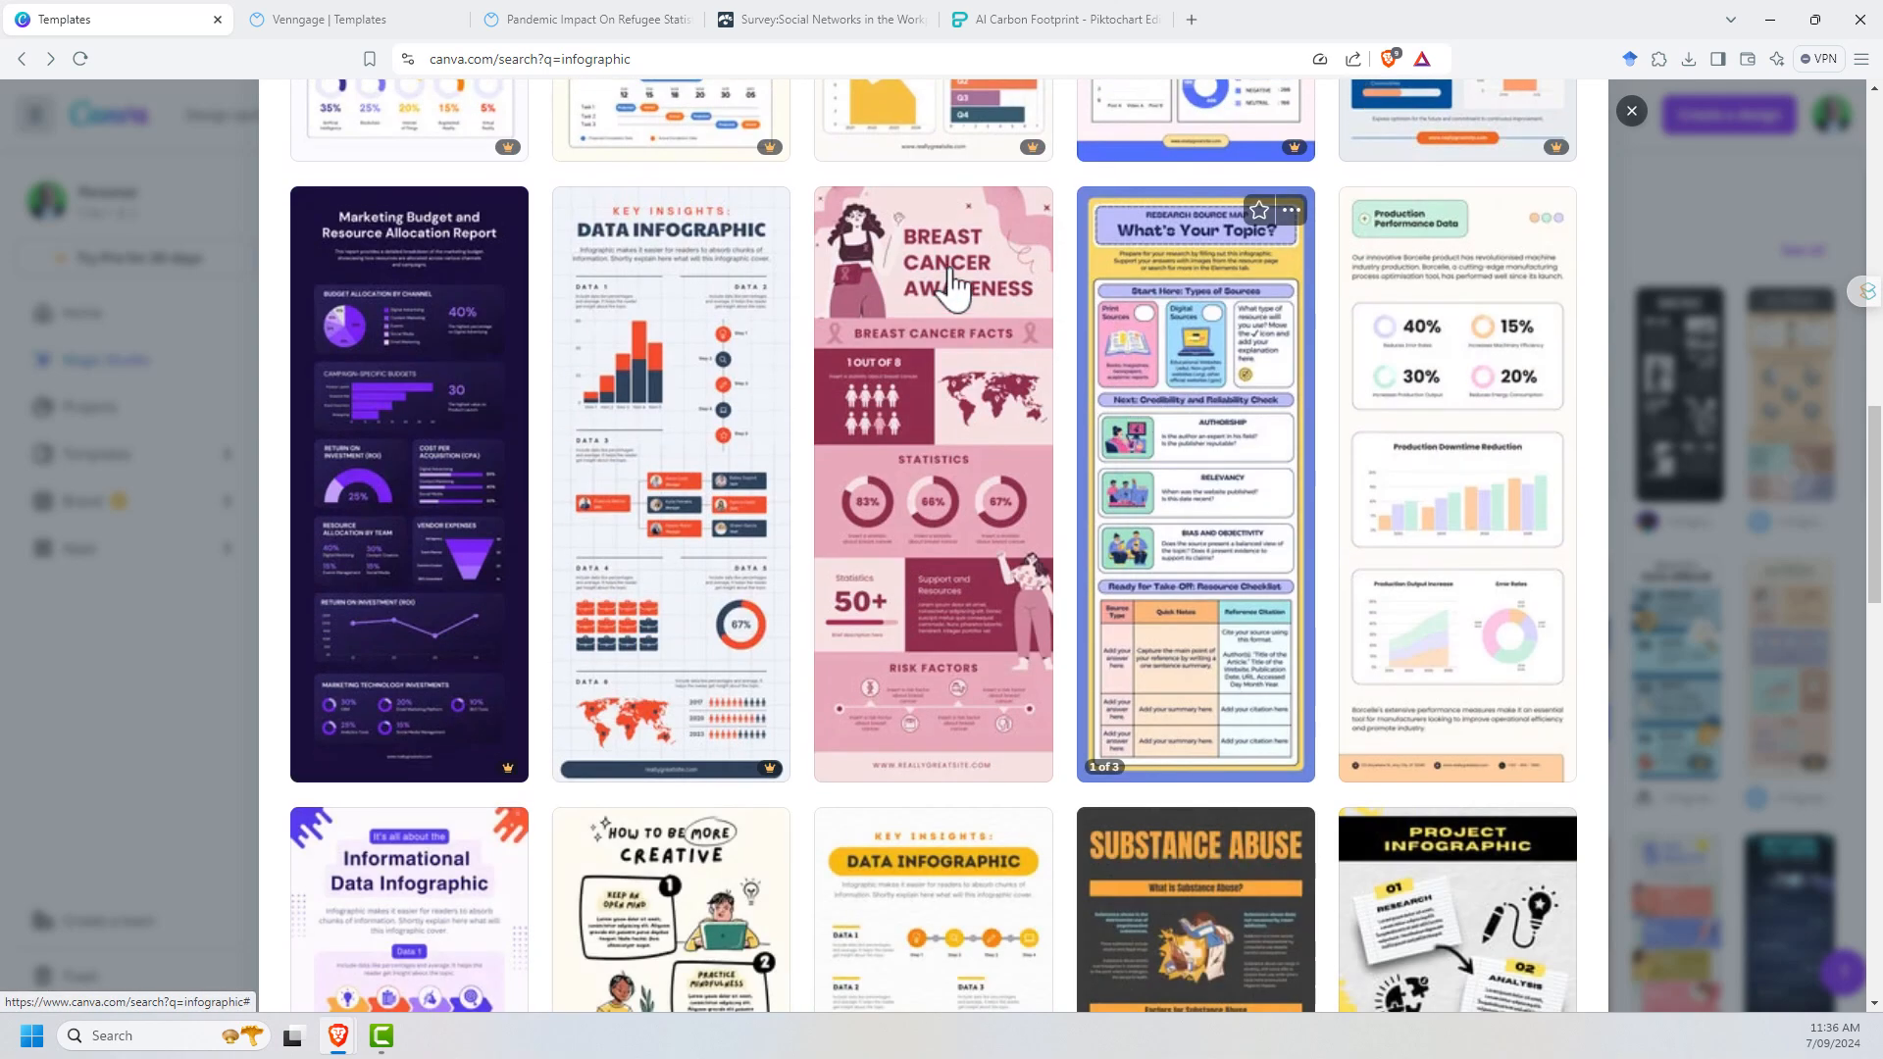
scroll(874, 244, "up", 8)
- Close the template preview to return to the infographic search results
key("Escape")
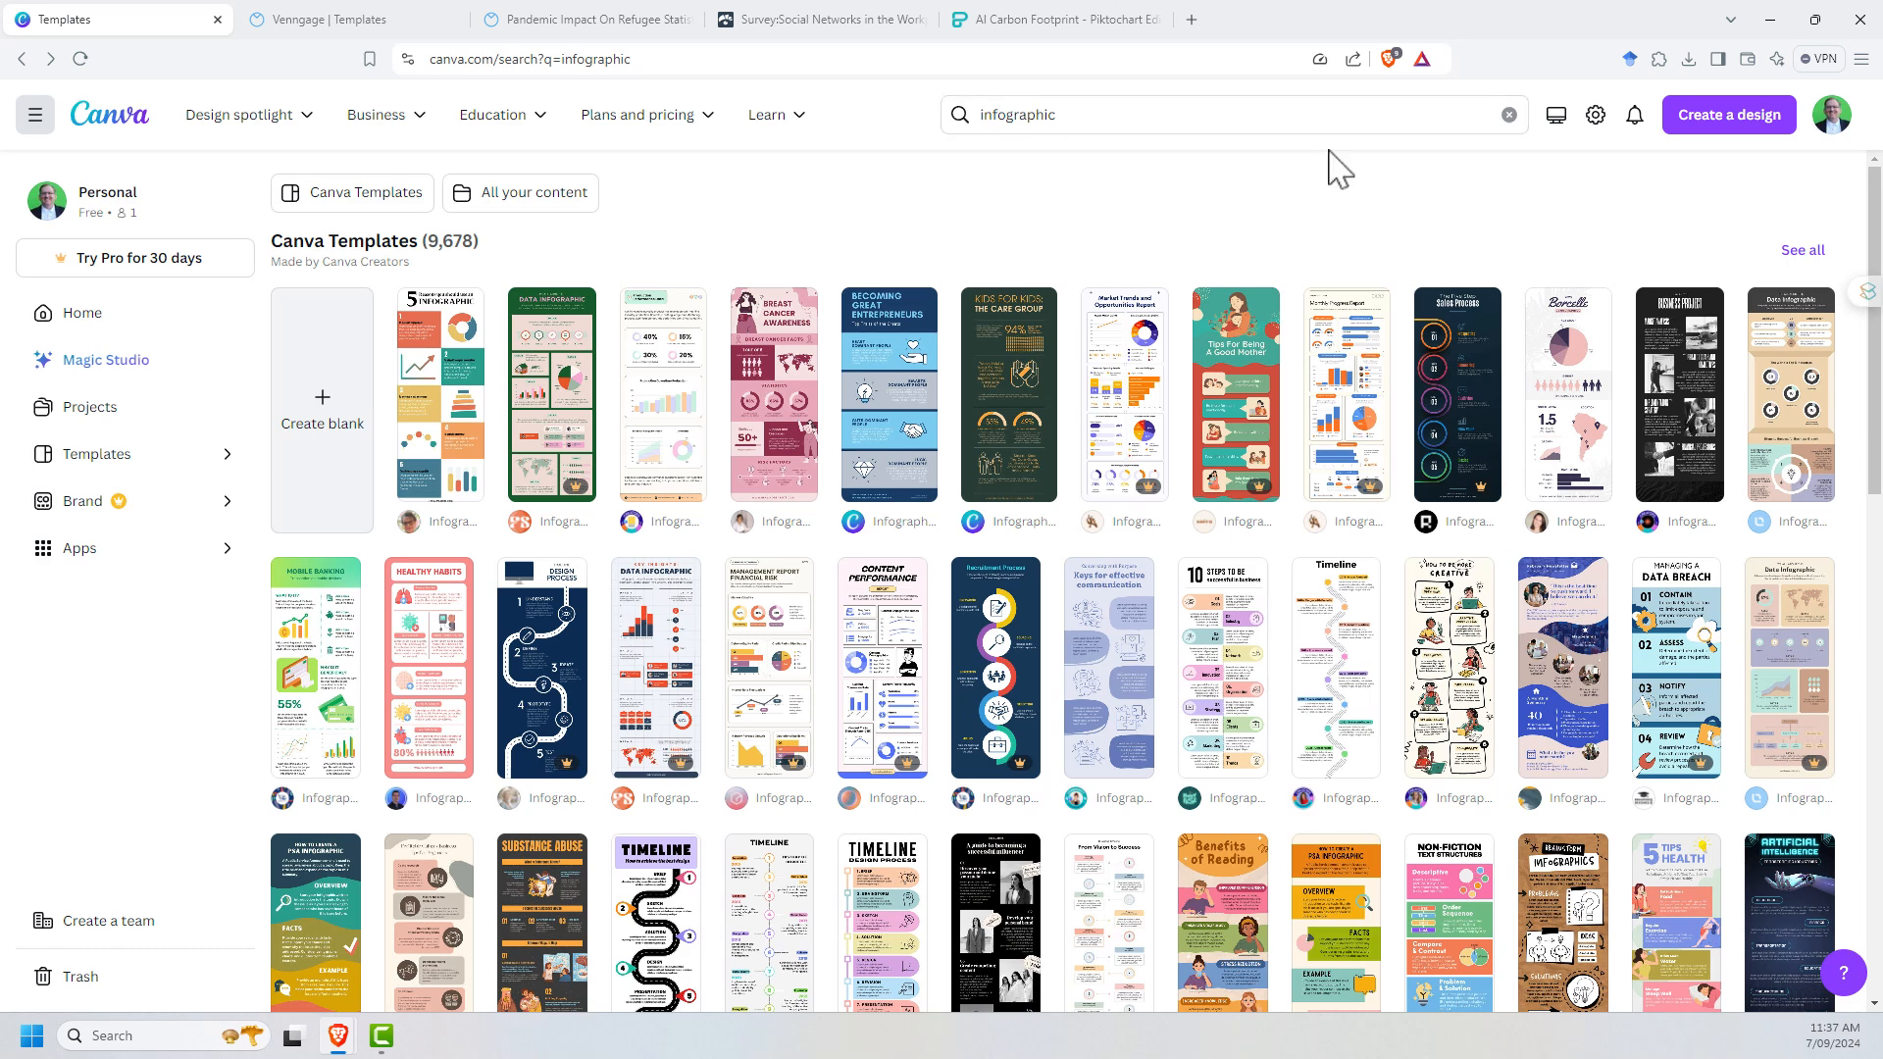
- Check Piktochart's Charts panel, then return to the Canva AI template editor
left_click(1052, 19)
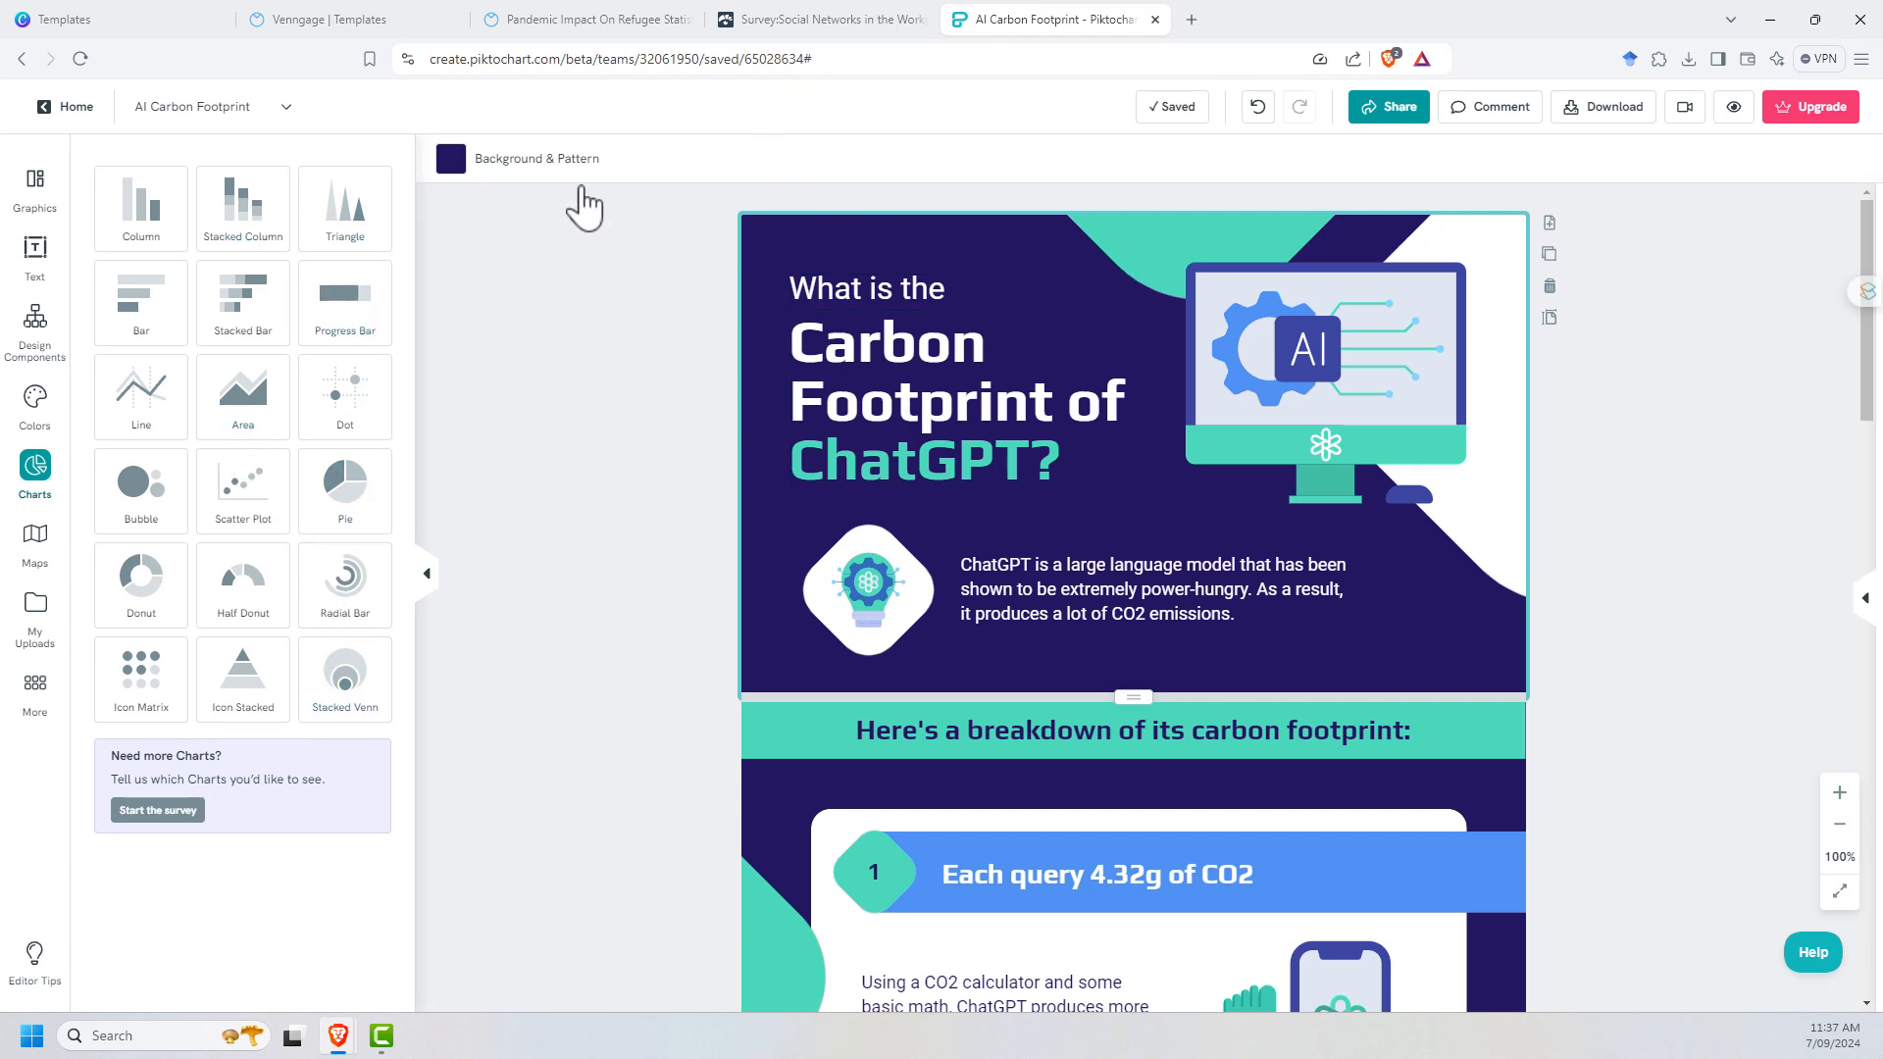
left_click(147, 19)
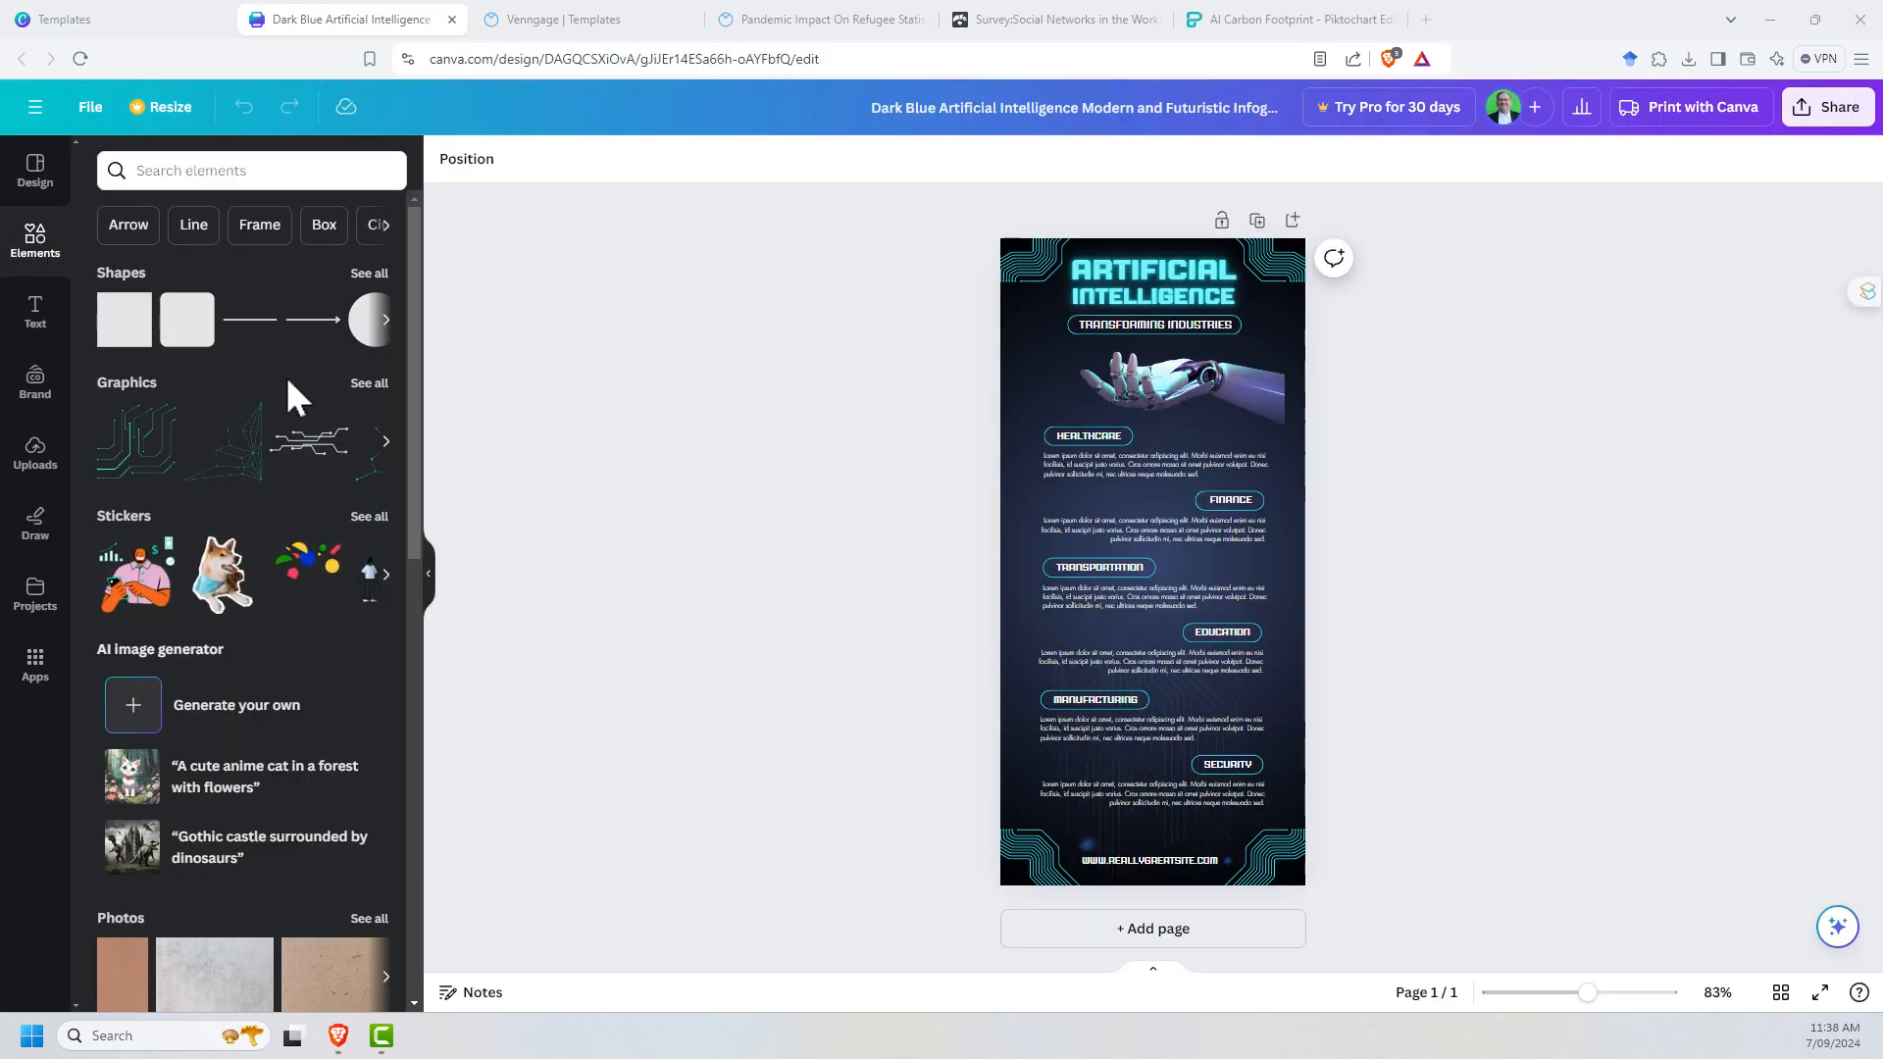
scroll(193, 381, "down", 5)
scroll(191, 381, "down", 3)
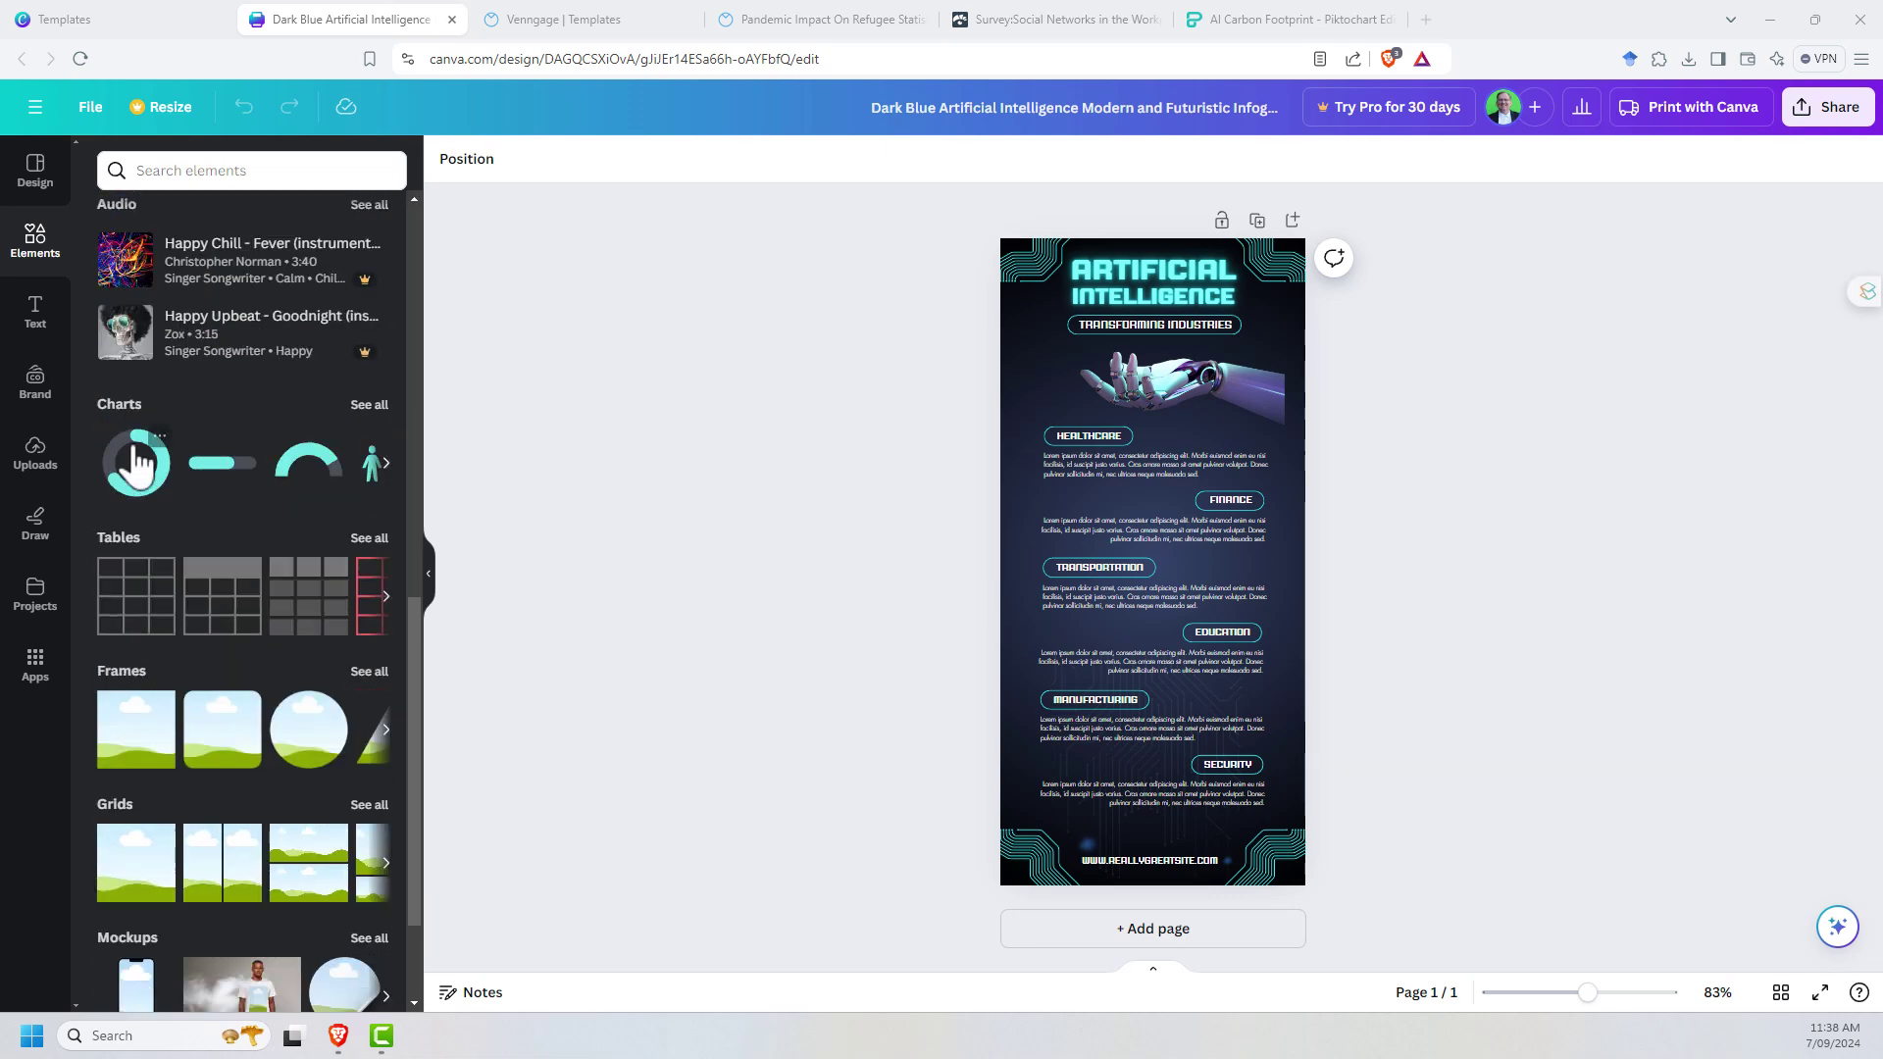
- Show Canva's full chart library, then switch to the Piktochart AI Carbon Footprint editor
left_click(371, 404)
scroll(302, 438, "down", 5)
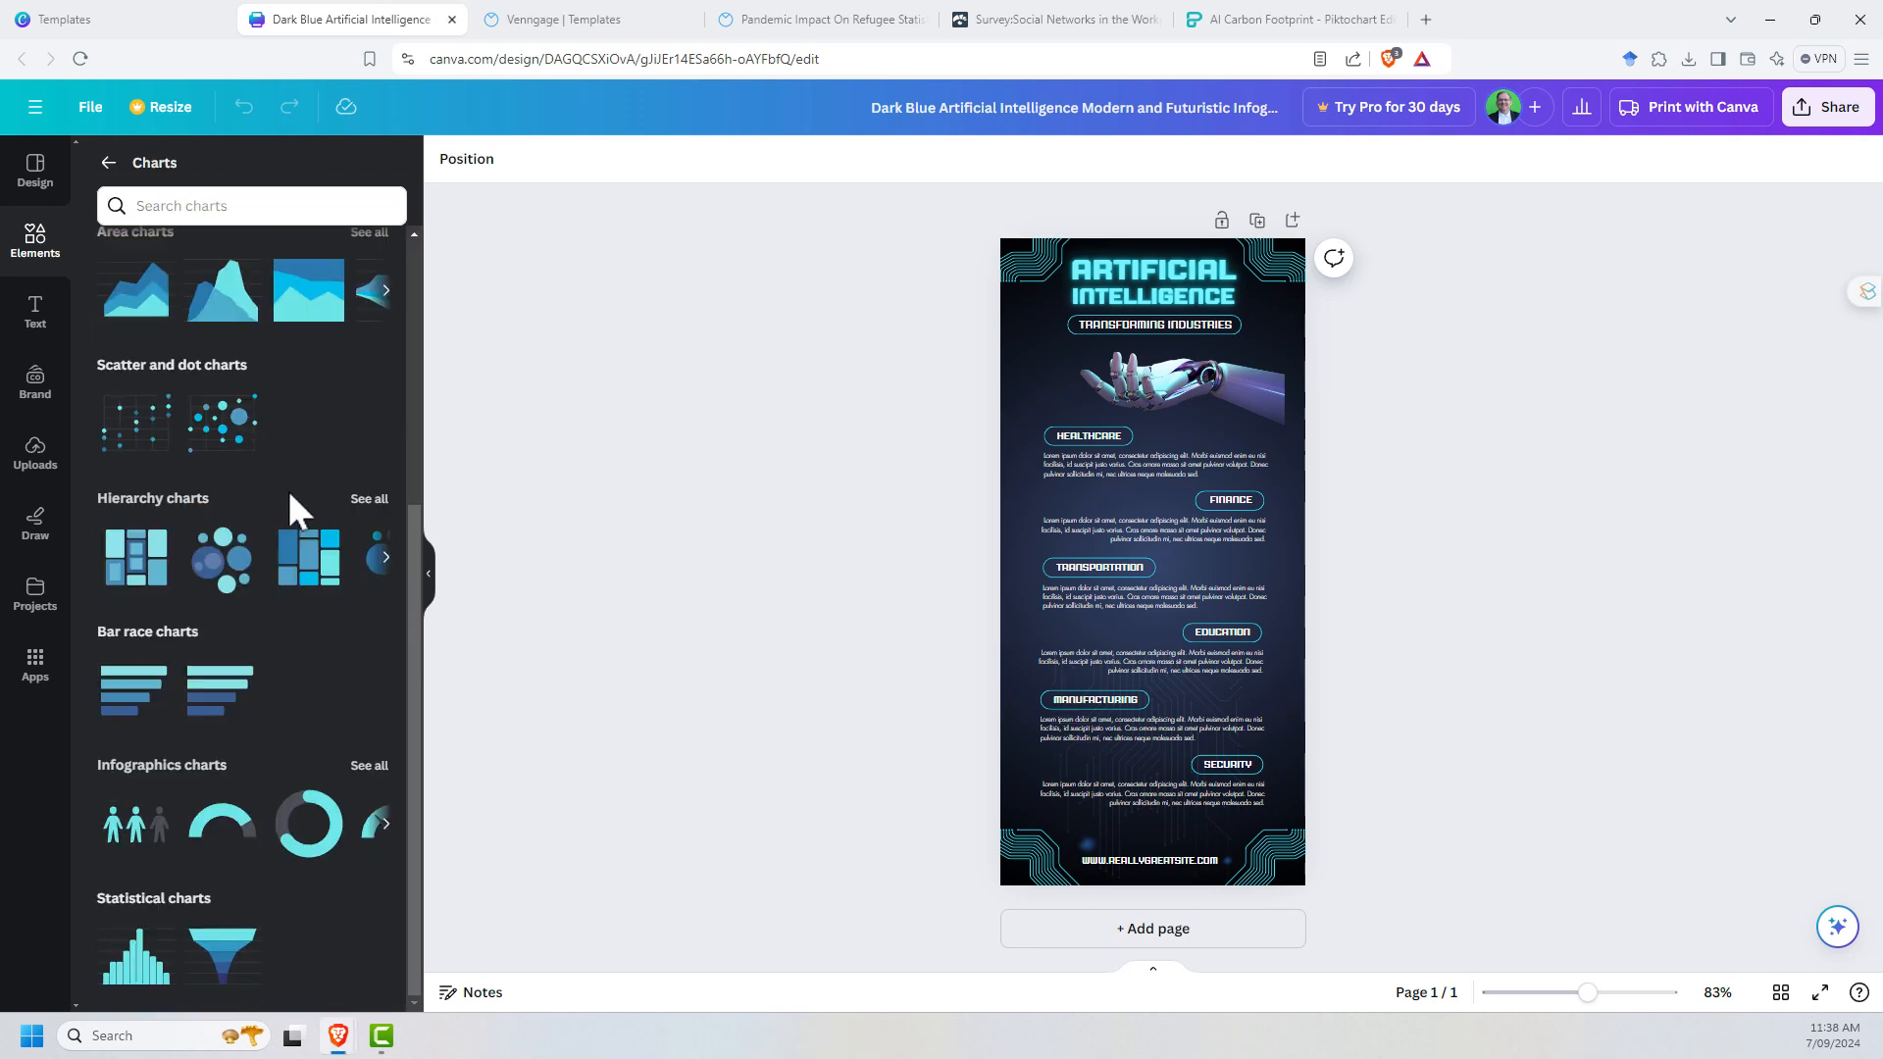
scroll(310, 476, "up", 5)
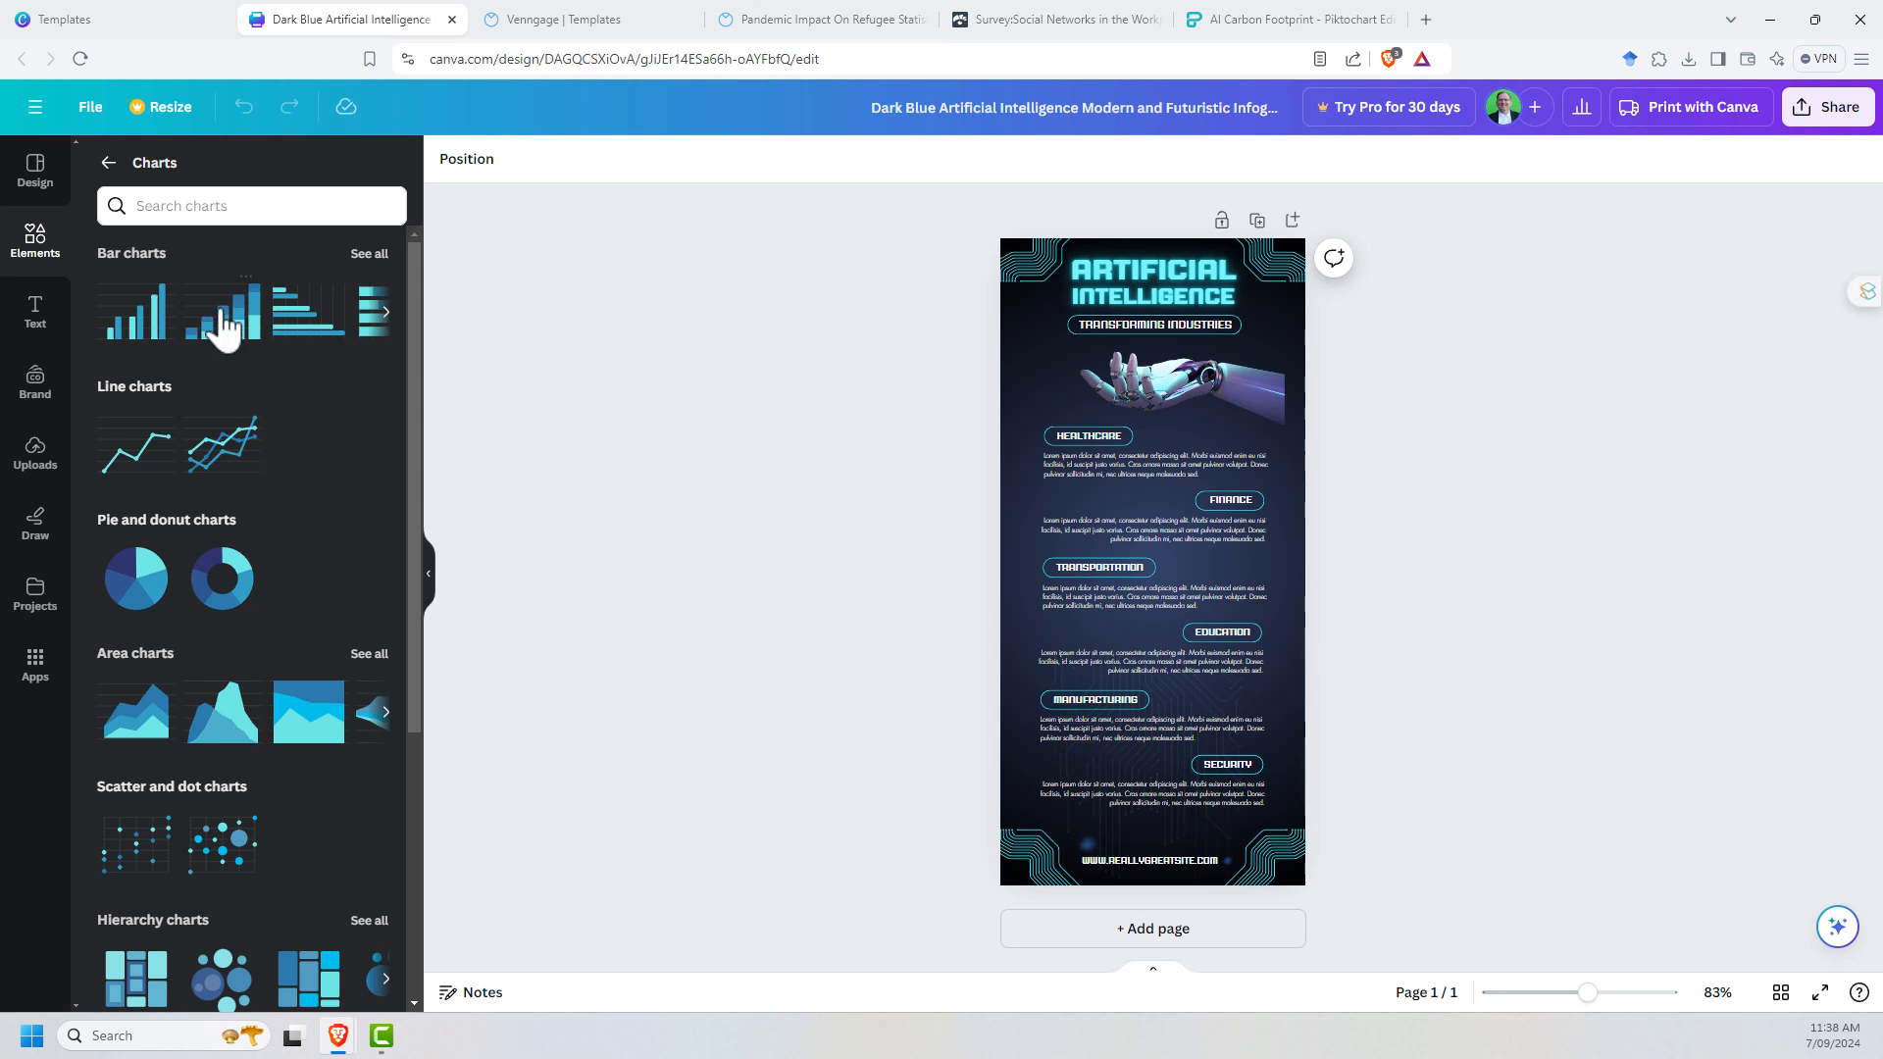
scroll(285, 368, "down", 4)
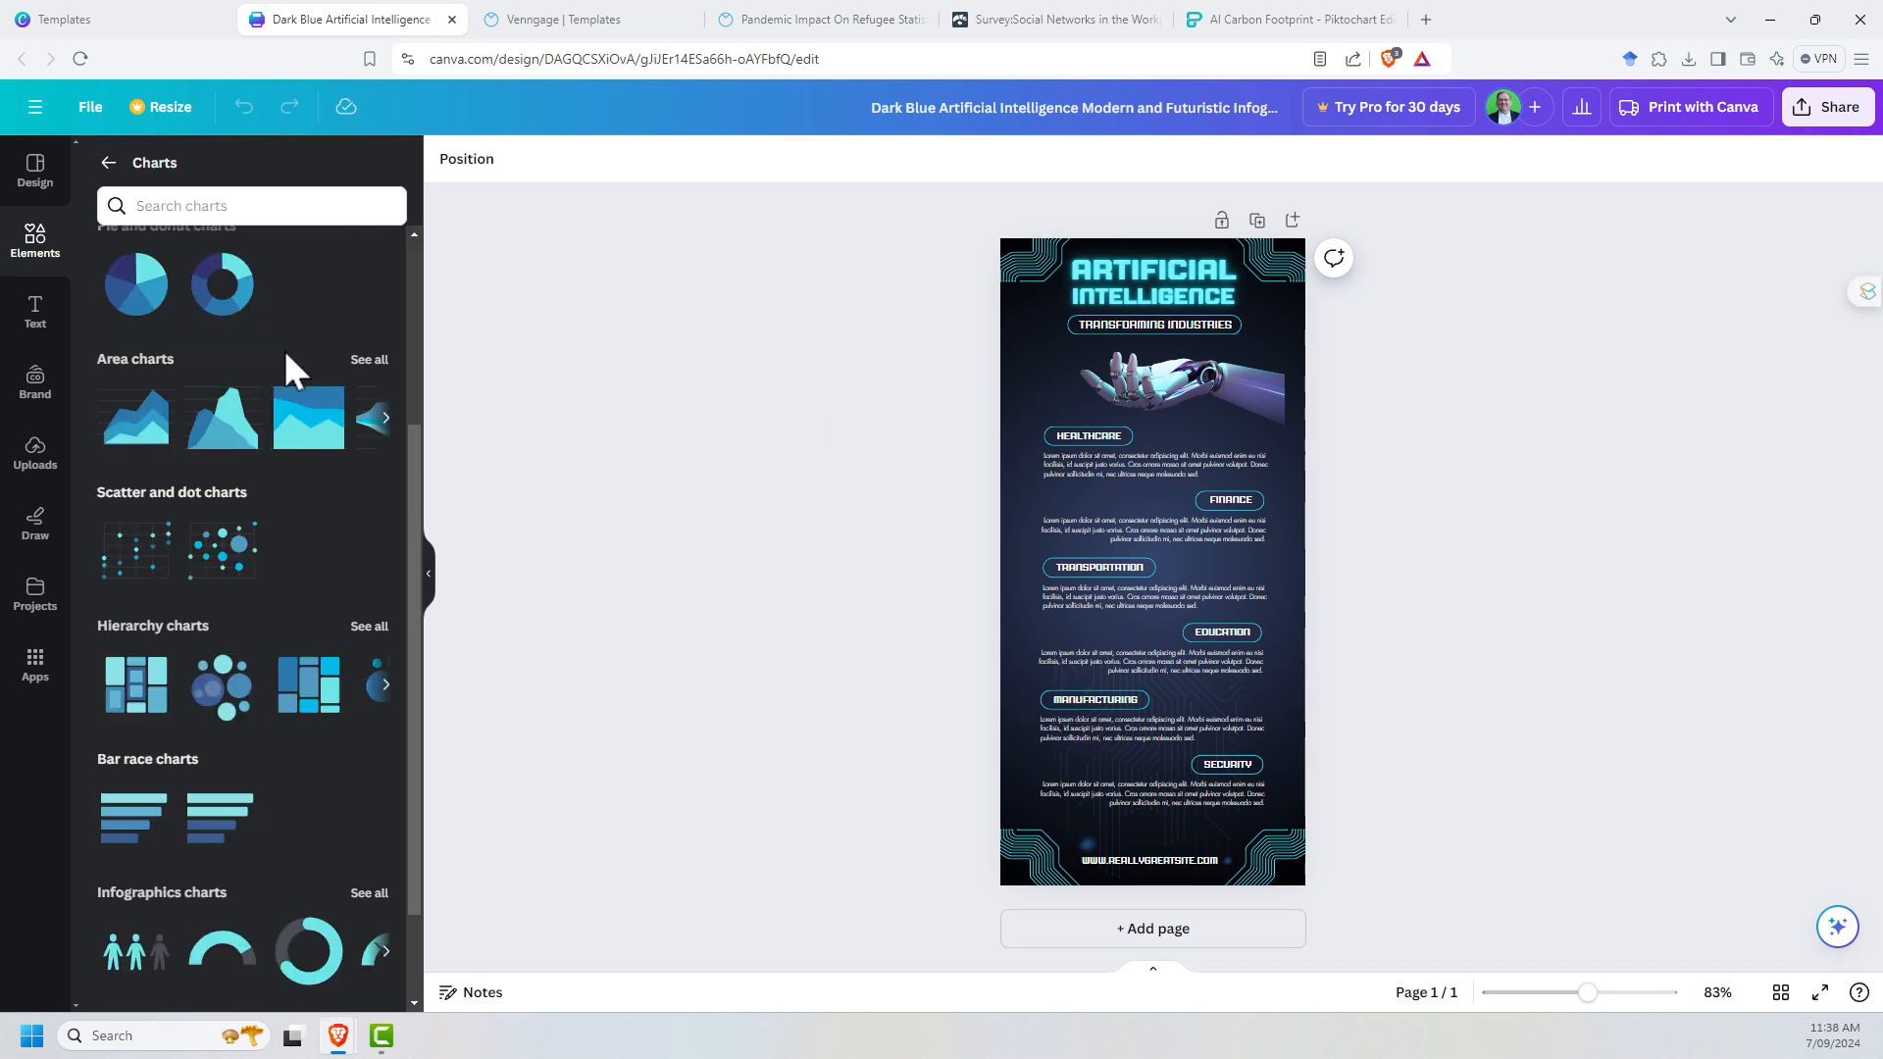
scroll(279, 382, "down", 1)
scroll(250, 412, "down", 2)
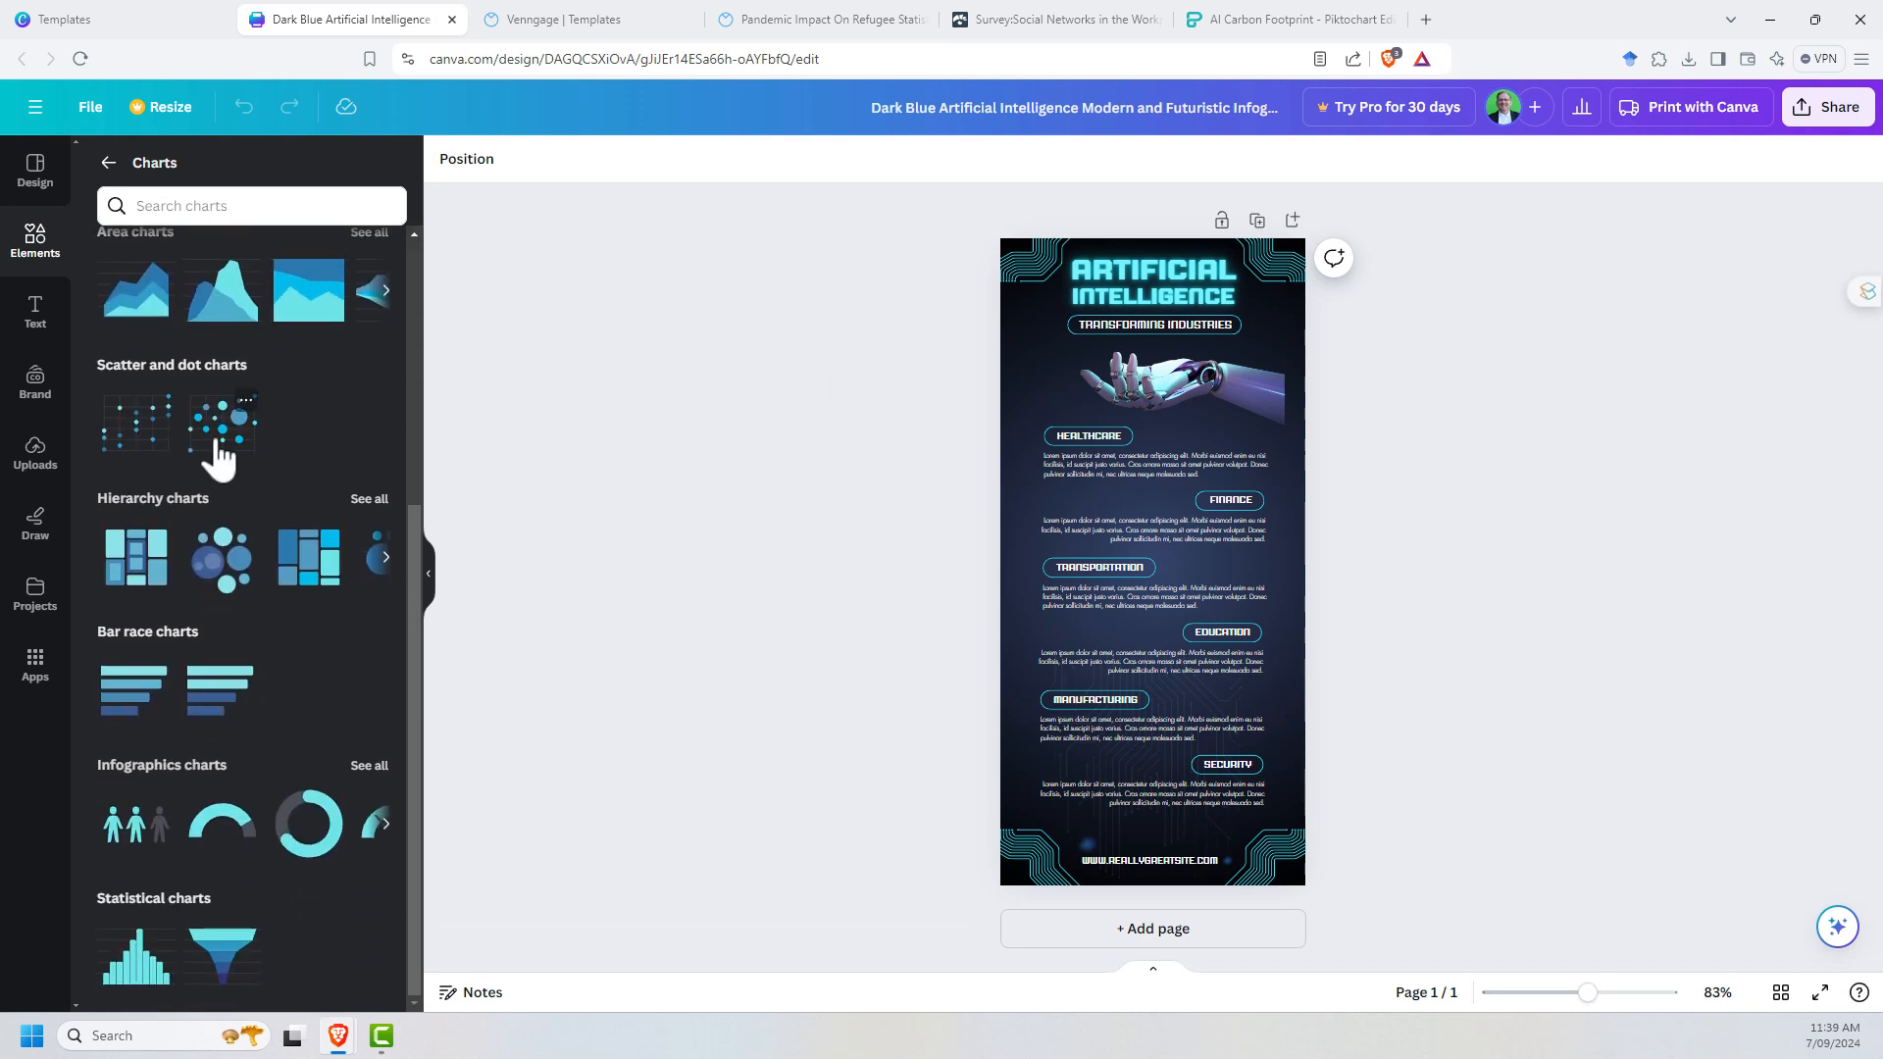
scroll(239, 434, "up", 3)
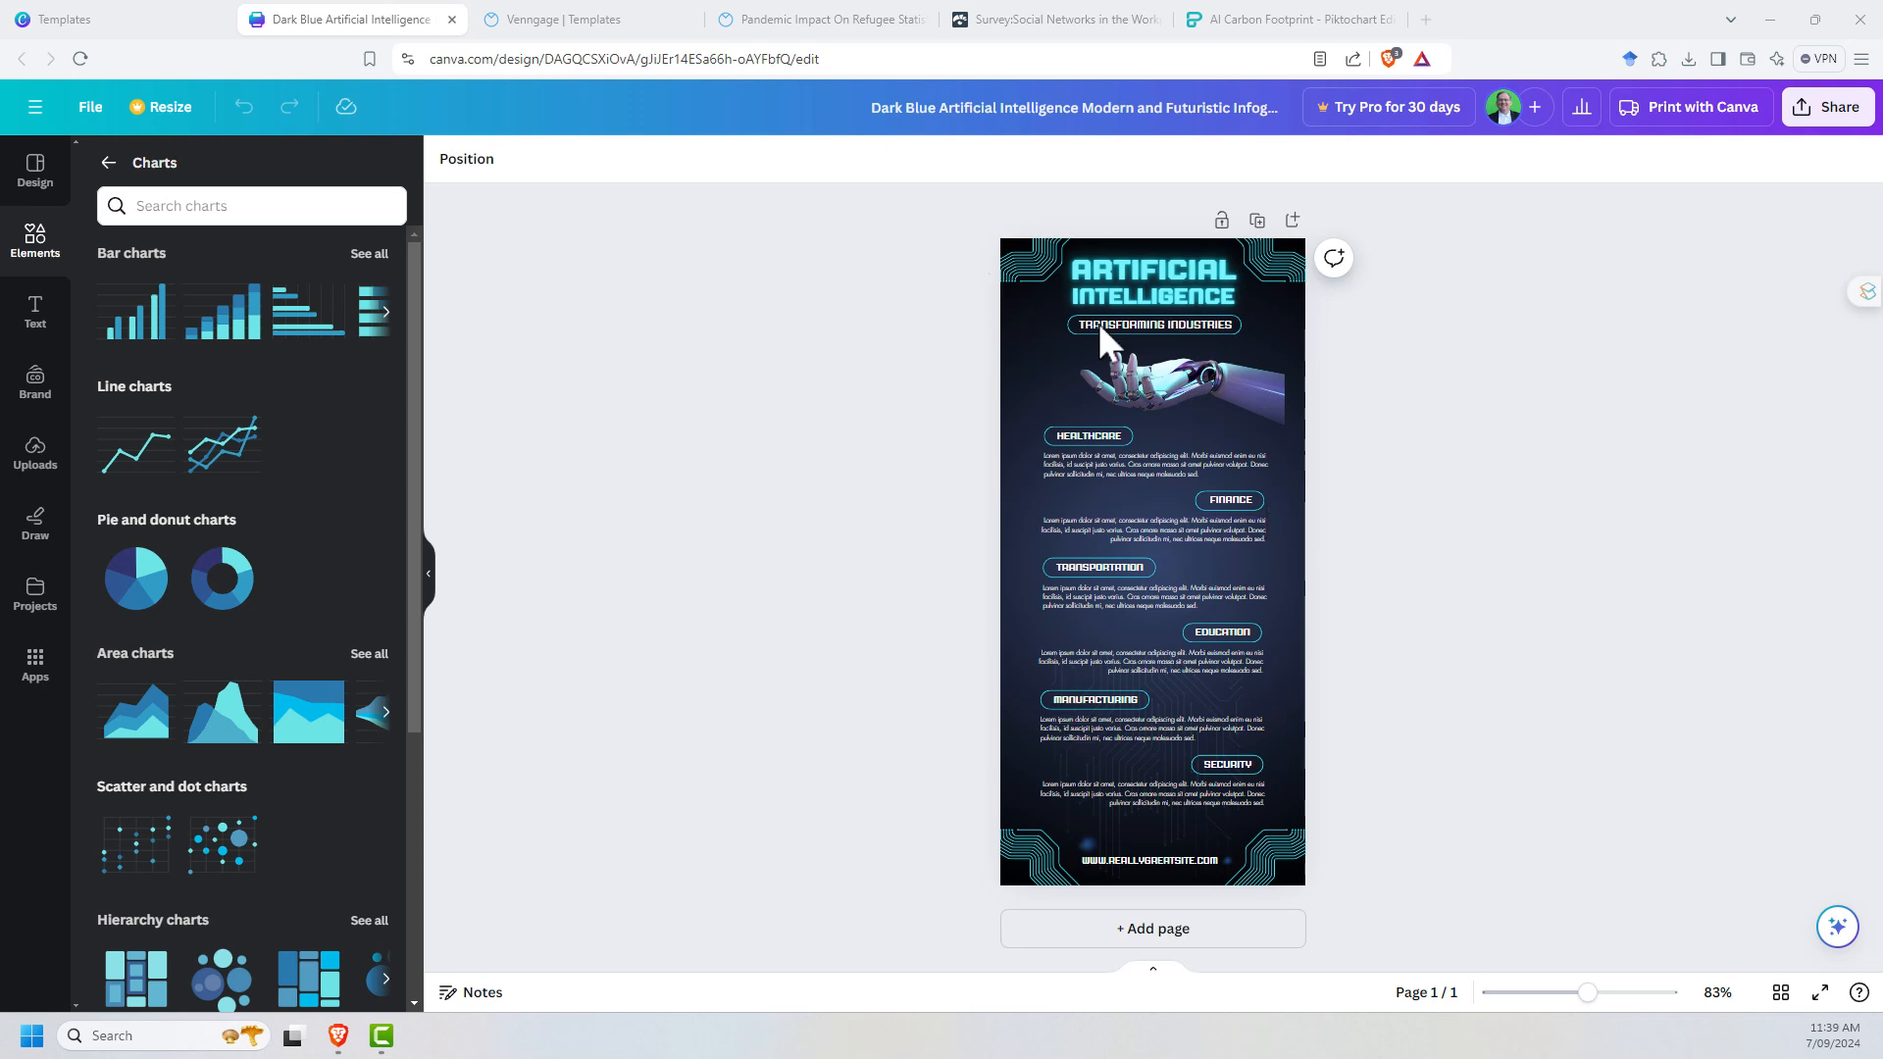
left_click(1284, 20)
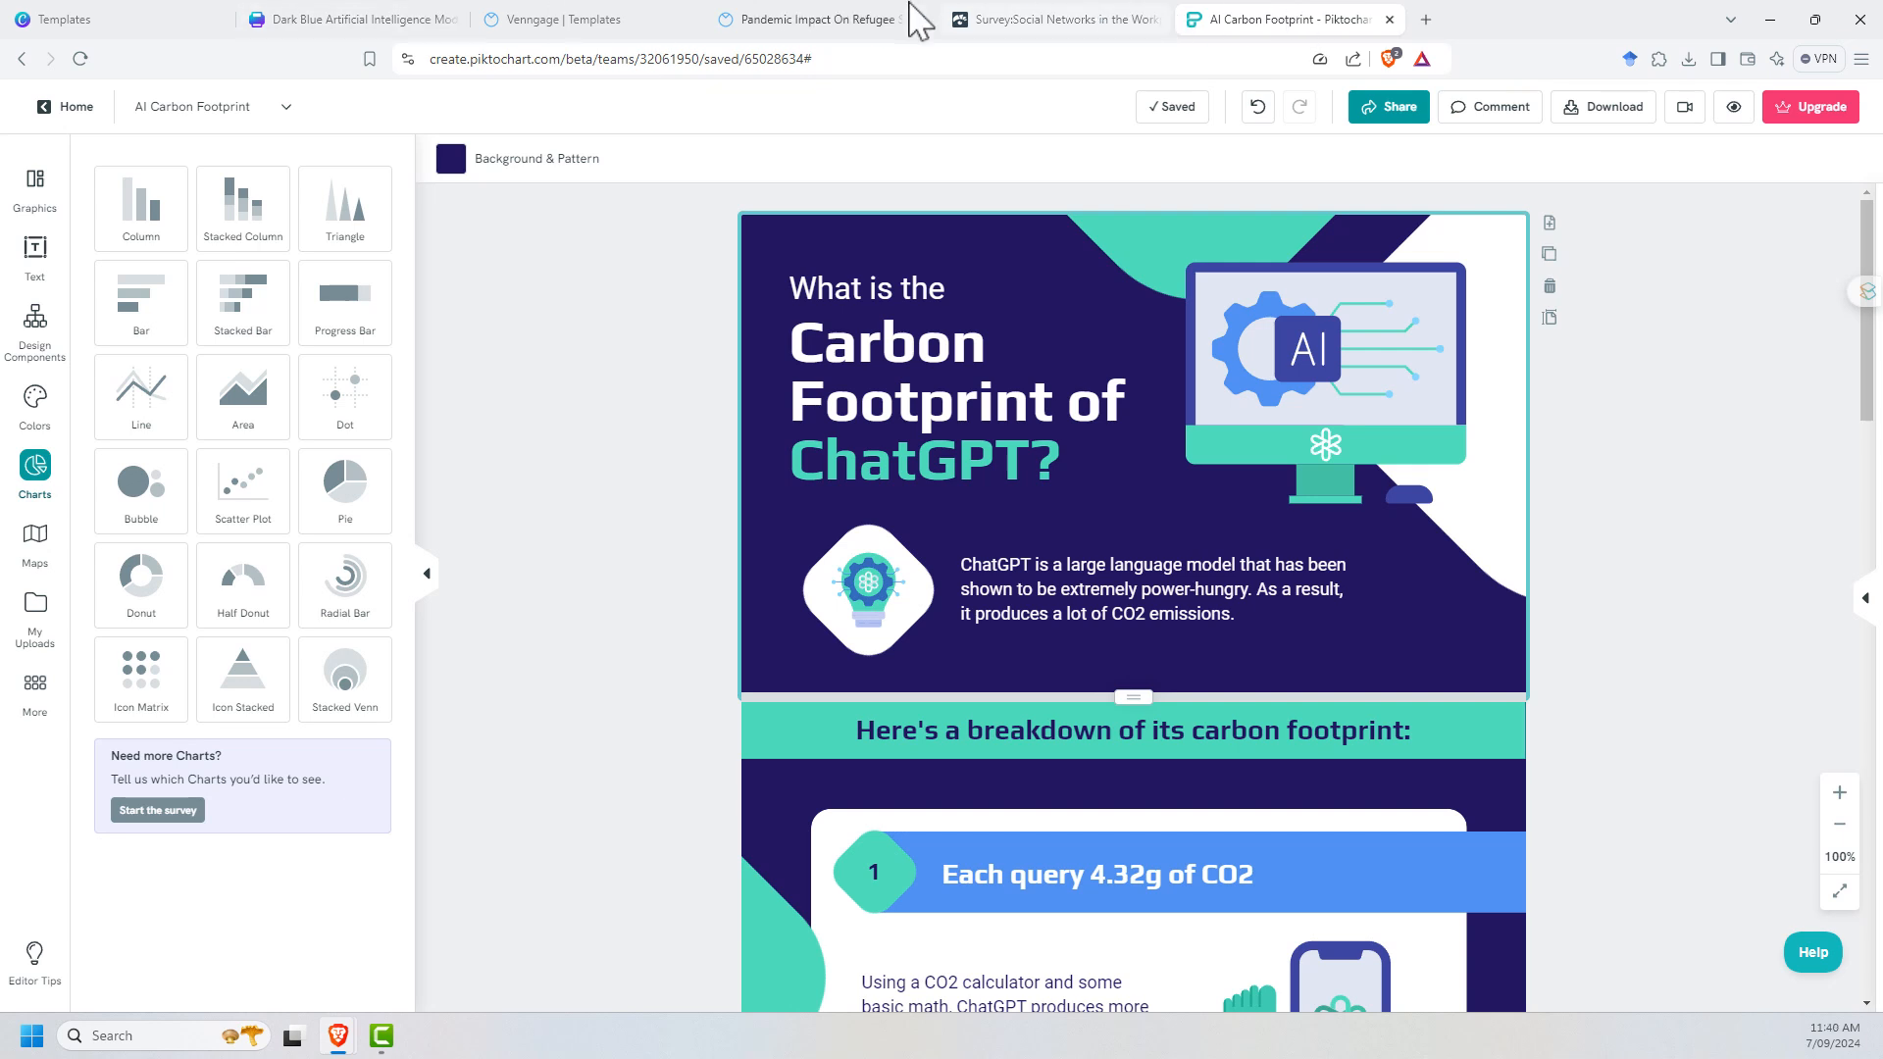
- Return to Canva's Dark Blue Artificial Intelligence template preview
left_click(92, 20)
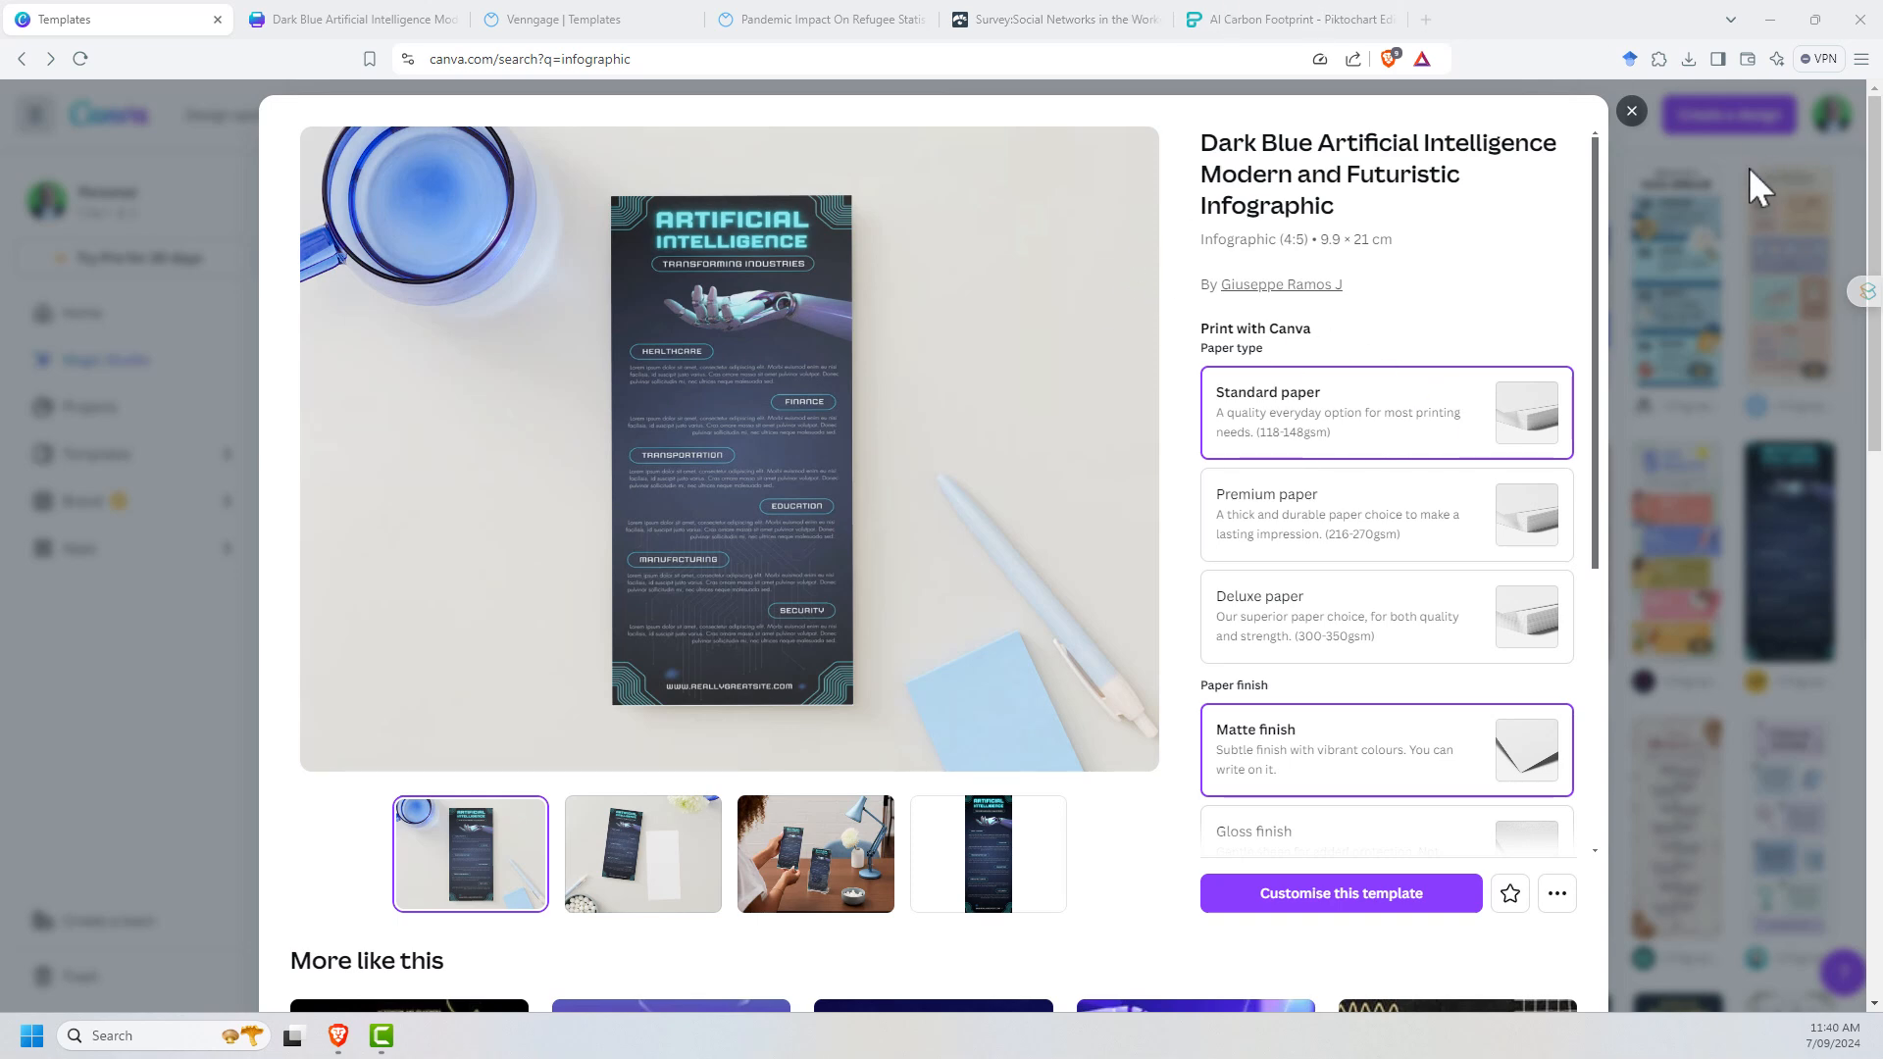
- Close the AI template preview to show the infographic results again
left_click(1631, 108)
mouse_move(649, 112)
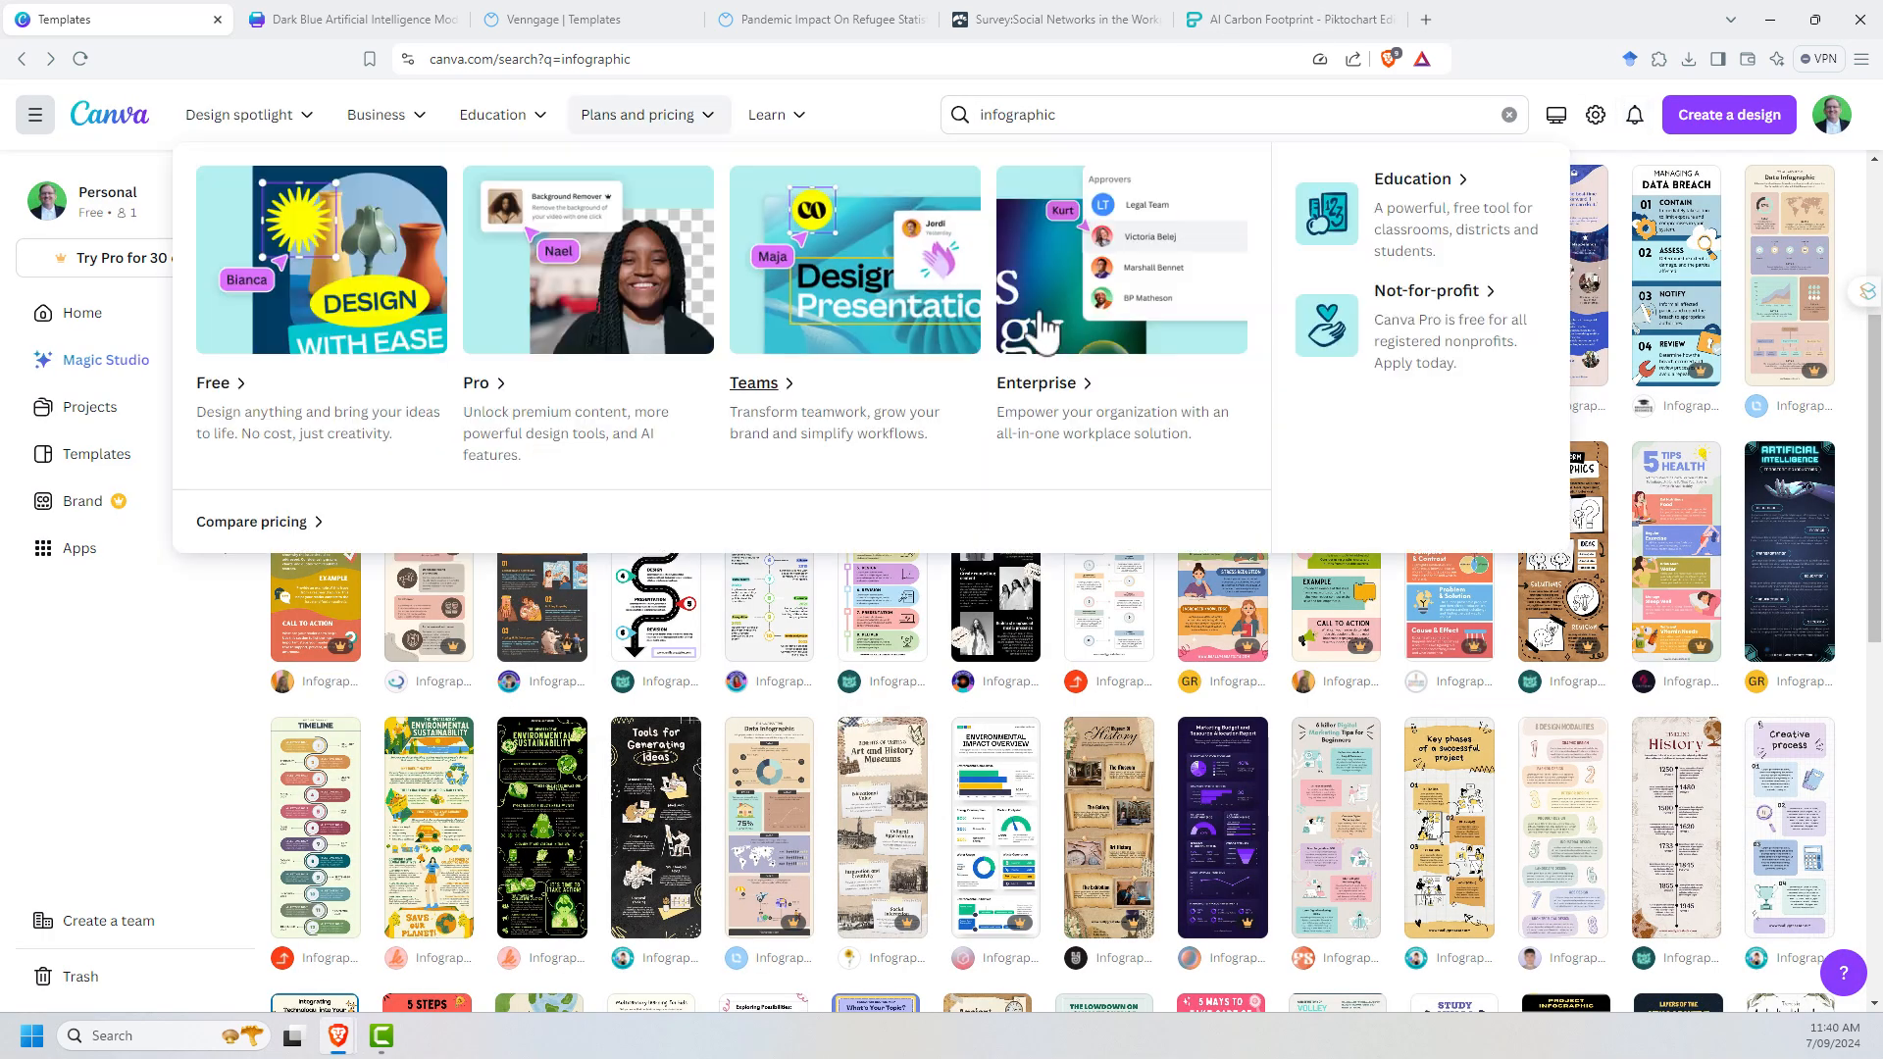